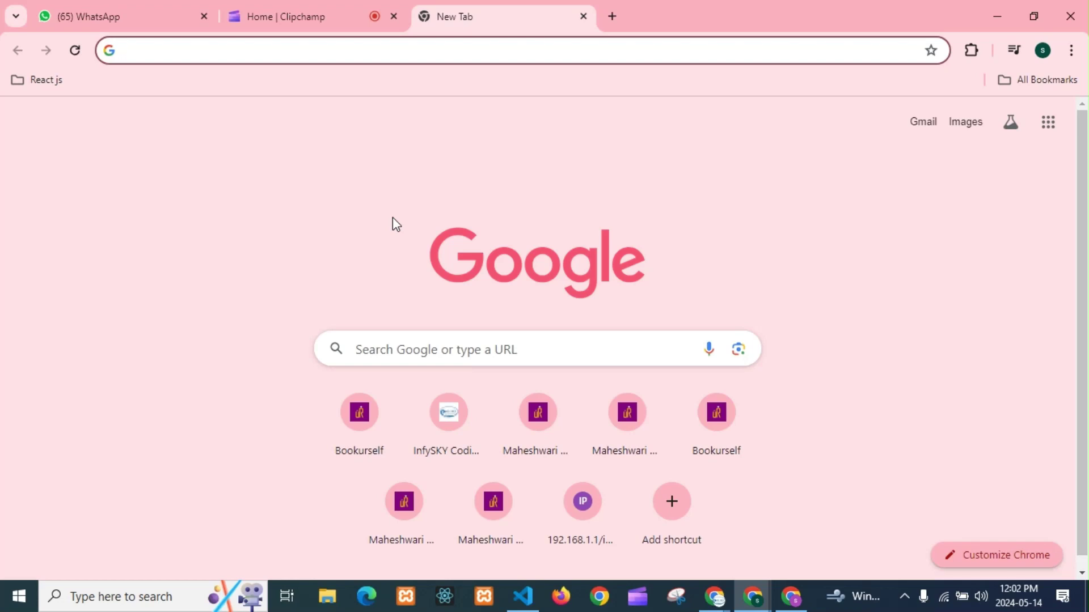
left_click(278, 51)
type("https://pantheon.io/")
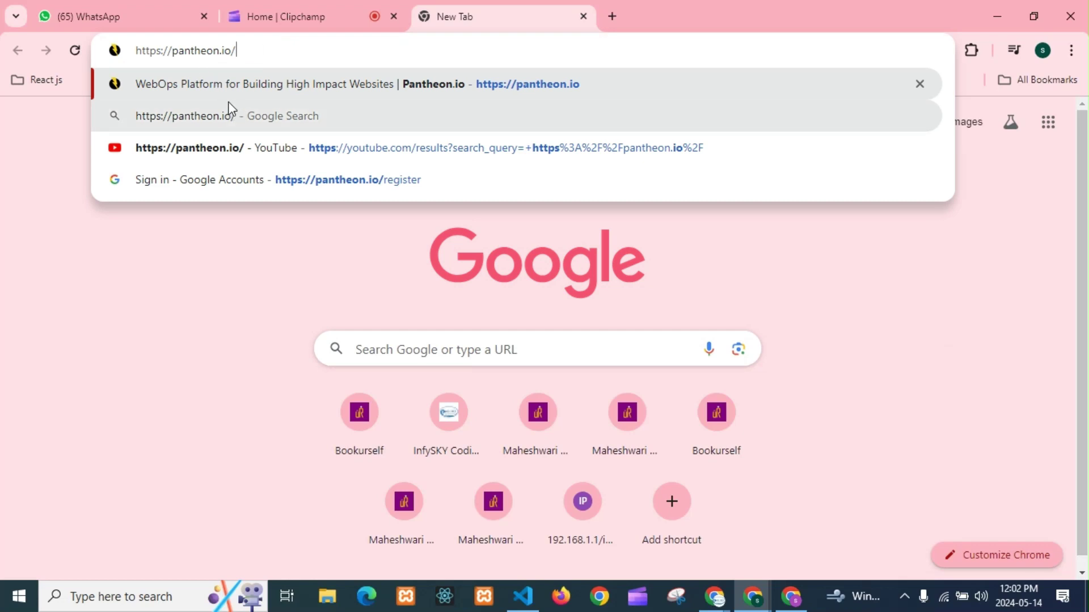
key("Return")
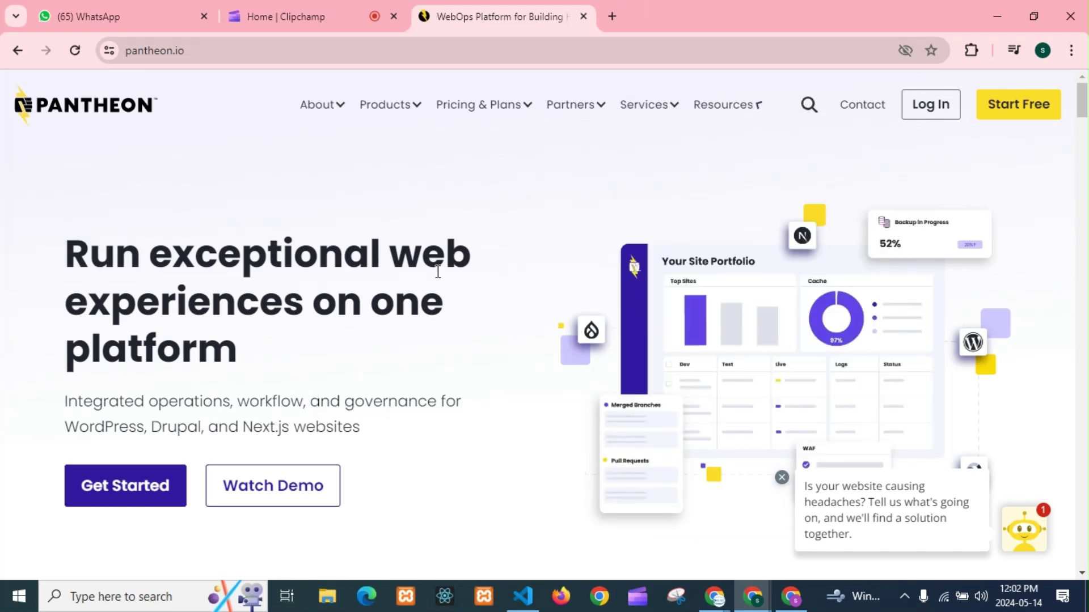
scroll(455, 280, "down", 4)
scroll(457, 294, "up", 4)
Step: Log in to Pantheon with a Google account and confirm the sign-in
left_click(925, 116)
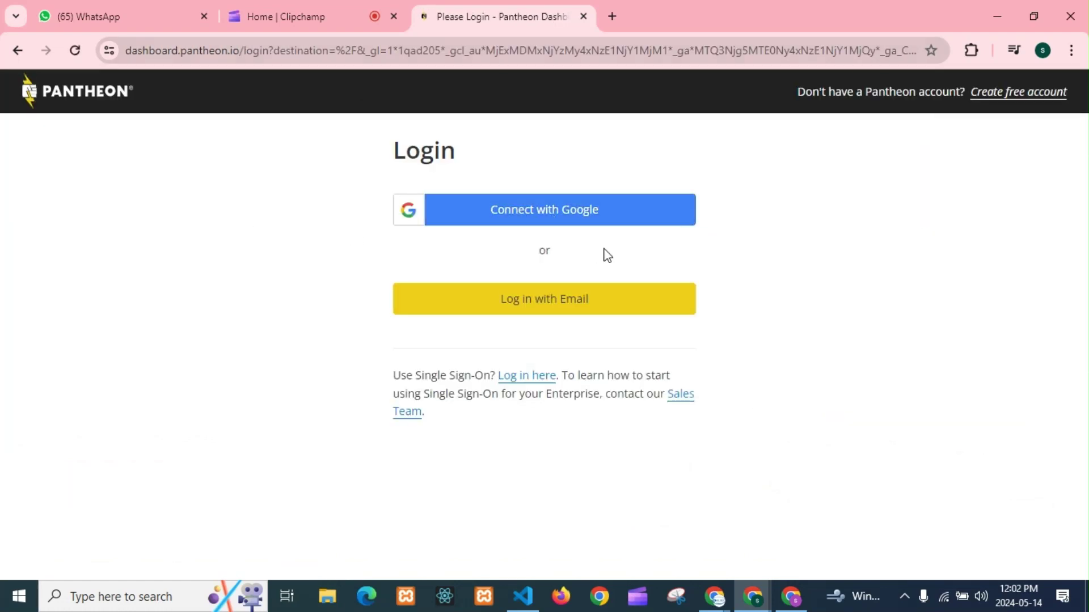
left_click(590, 215)
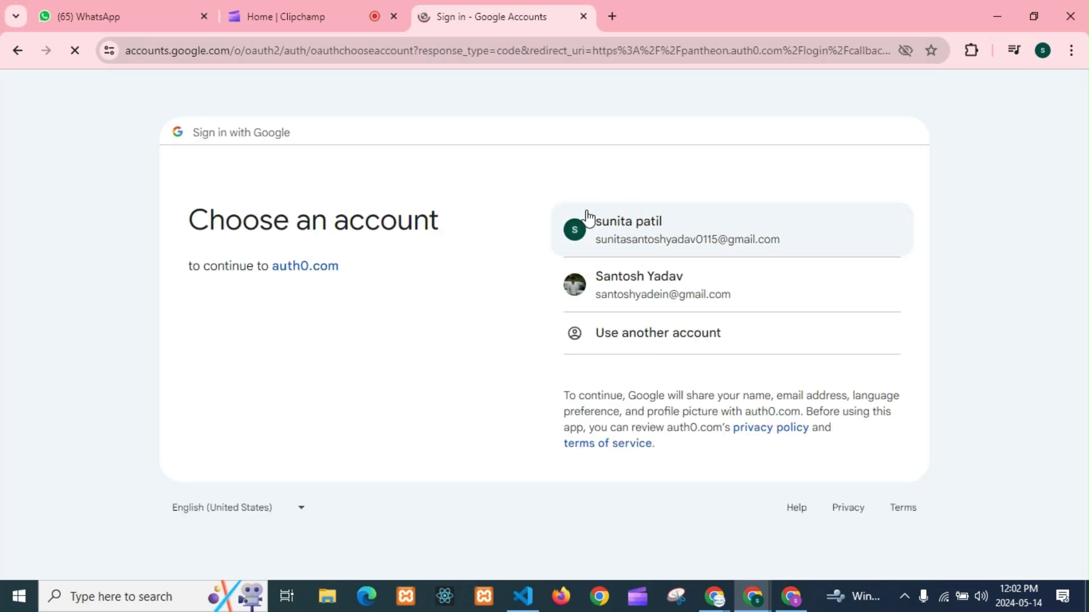
left_click(670, 227)
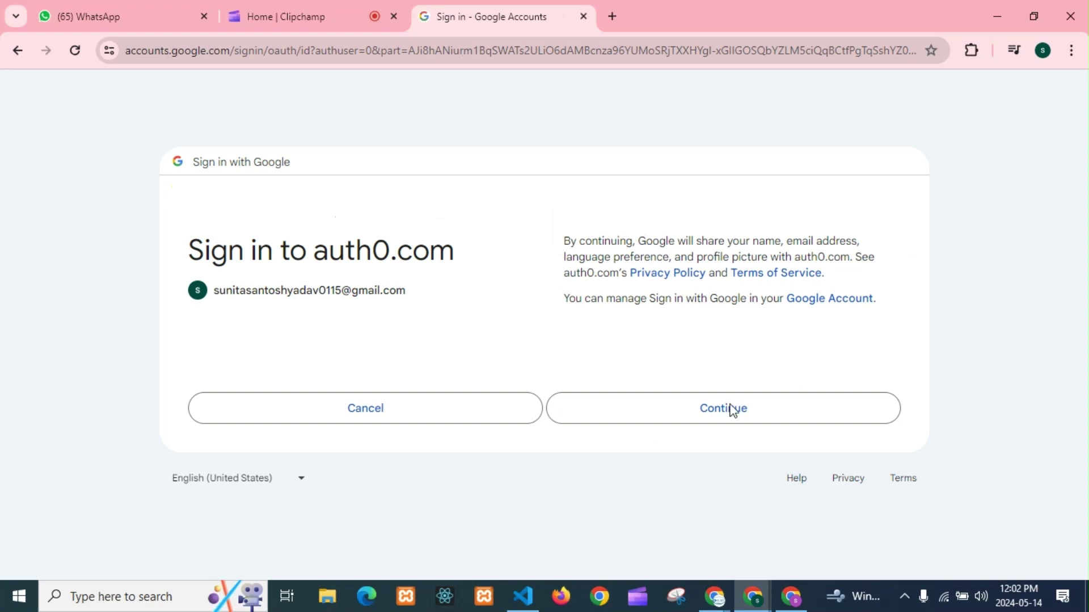
left_click(737, 414)
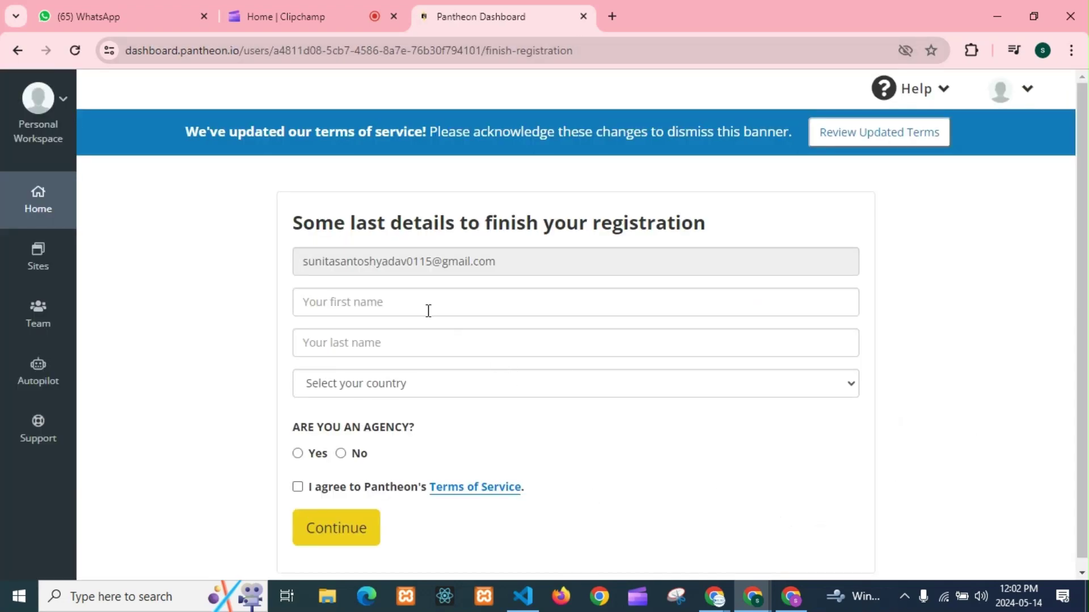
Step: Enter the user's first and last name, correcting a mistyped last name
left_click(426, 304)
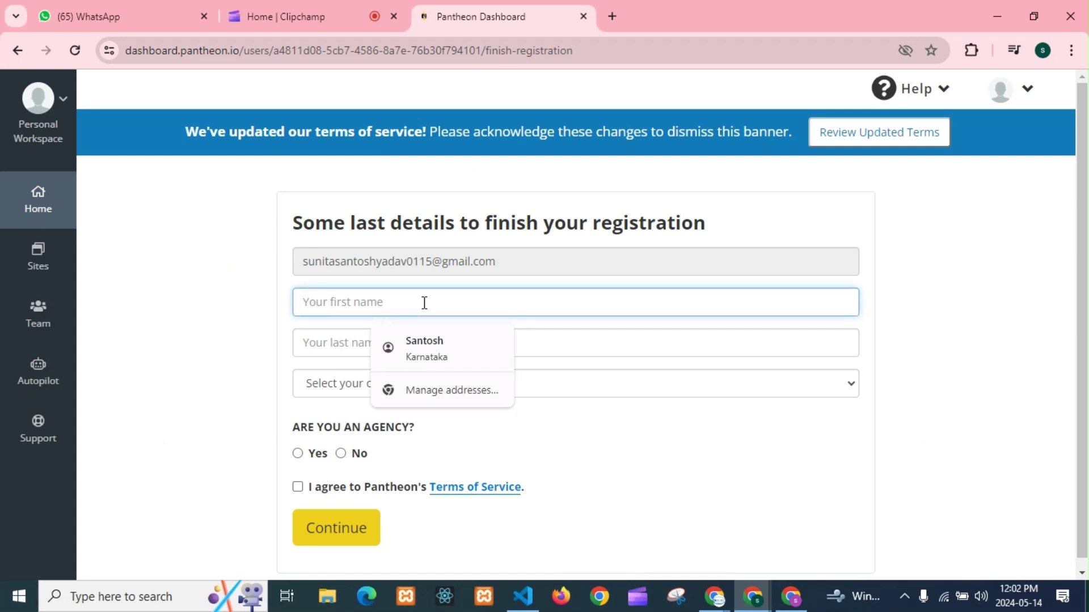
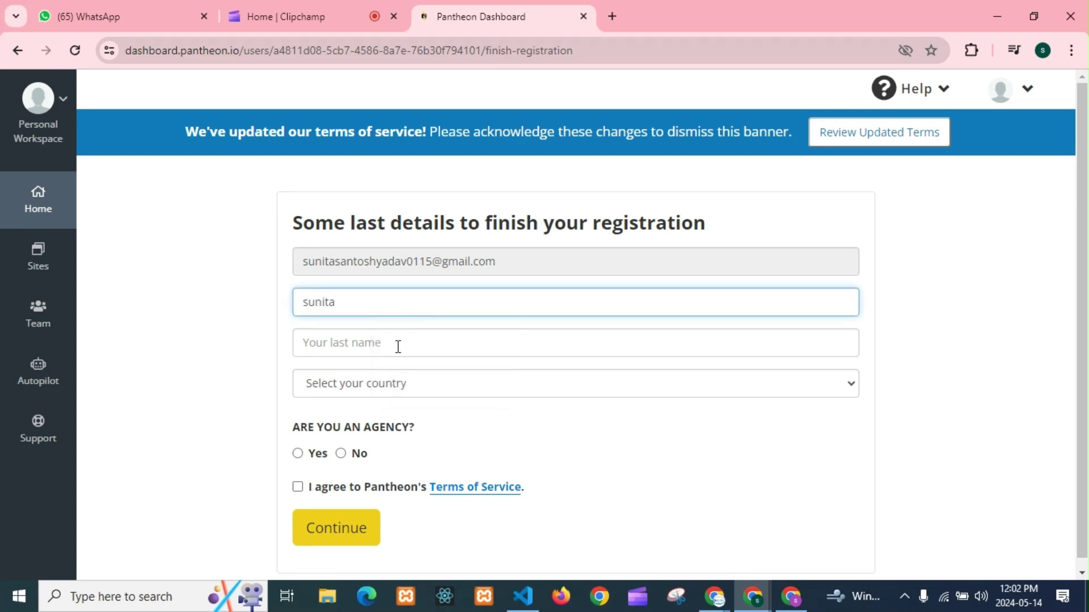
left_click(398, 347)
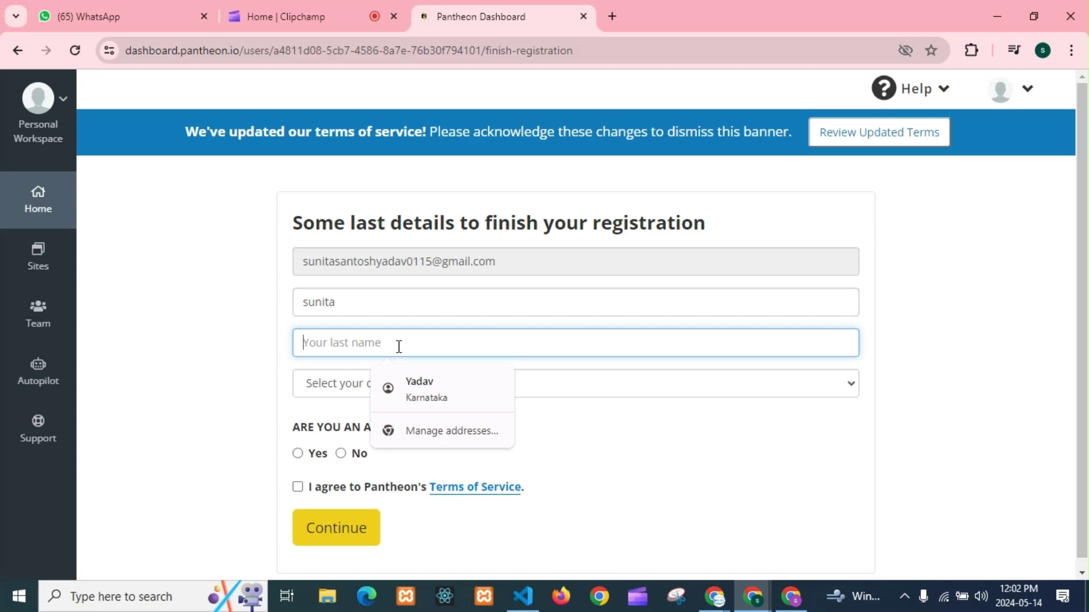
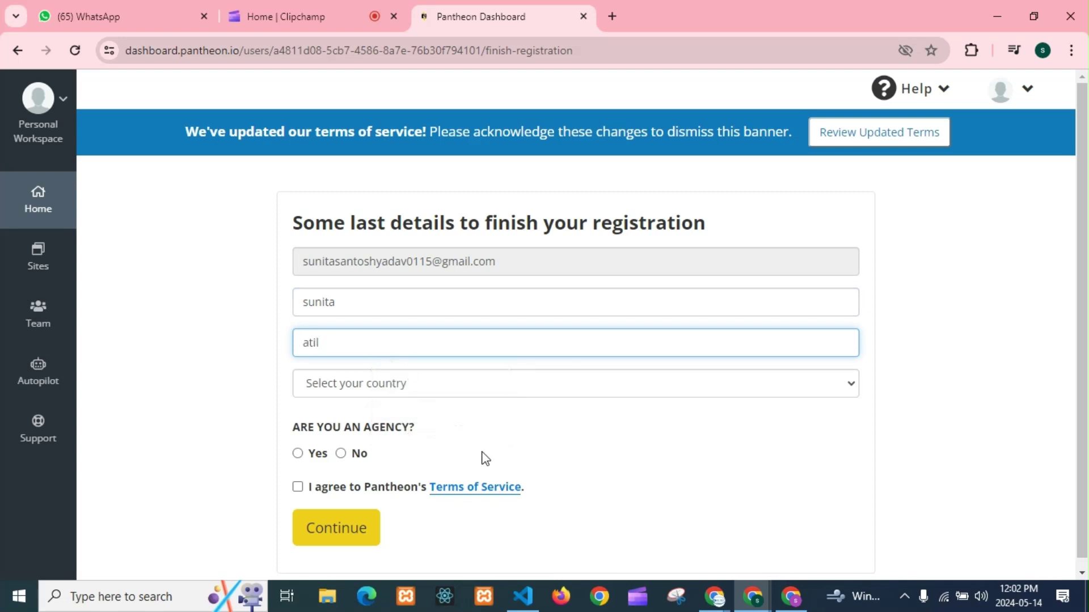
left_click(440, 402)
double_click(383, 342)
key("BackSpace")
Step: Choose India as the country from the country list
left_click(487, 389)
scroll(454, 289, "down", 20)
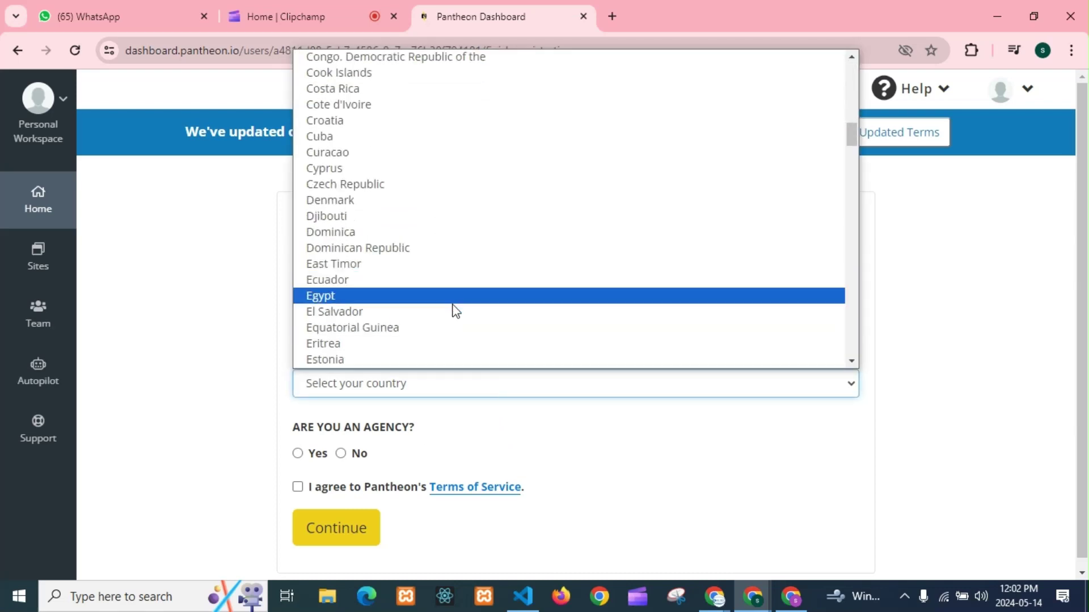
scroll(408, 319, "down", 20)
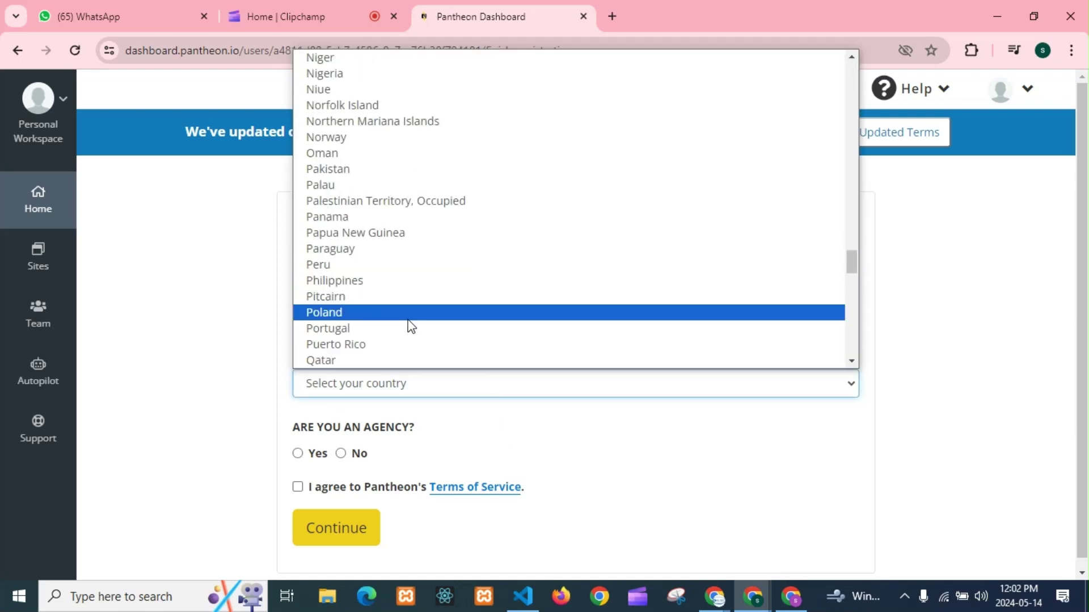
scroll(406, 320, "up", 20)
scroll(409, 326, "up", 16)
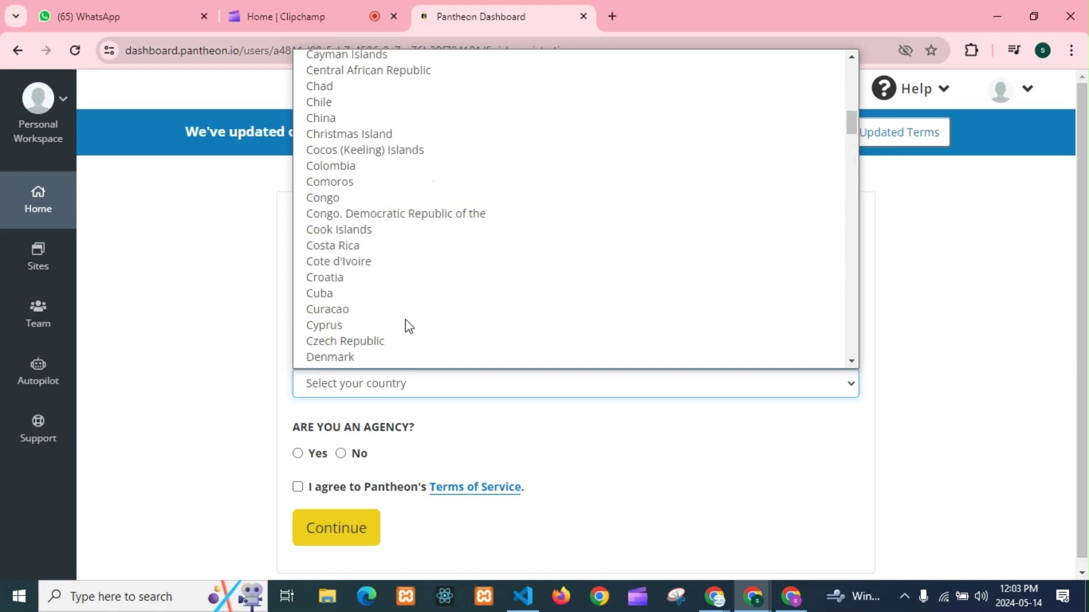
scroll(408, 326, "down", 20)
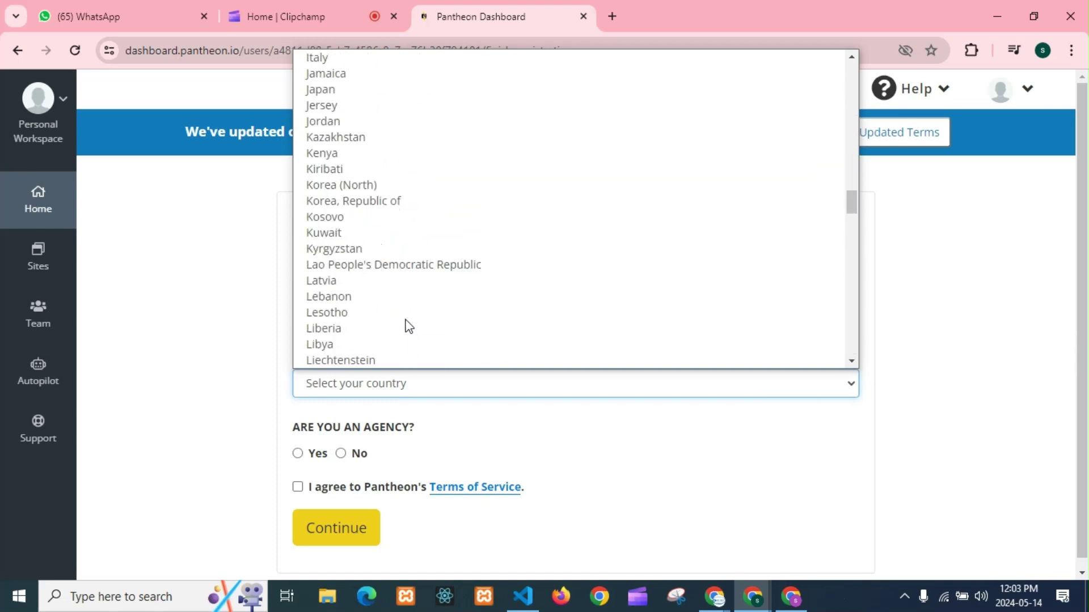
scroll(409, 327, "up", 5)
scroll(408, 327, "down", 3)
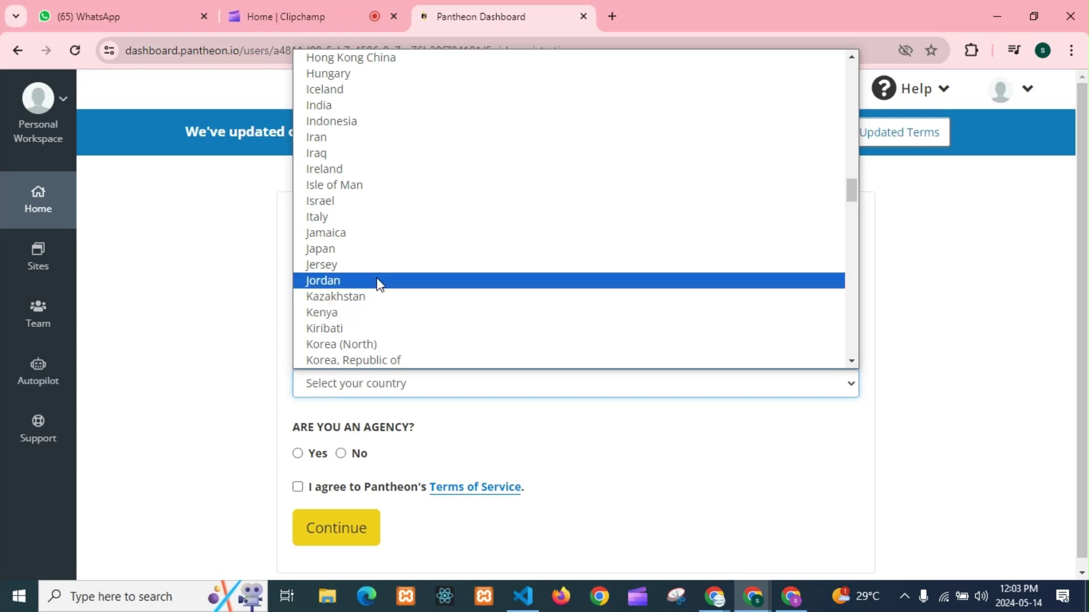
left_click(352, 106)
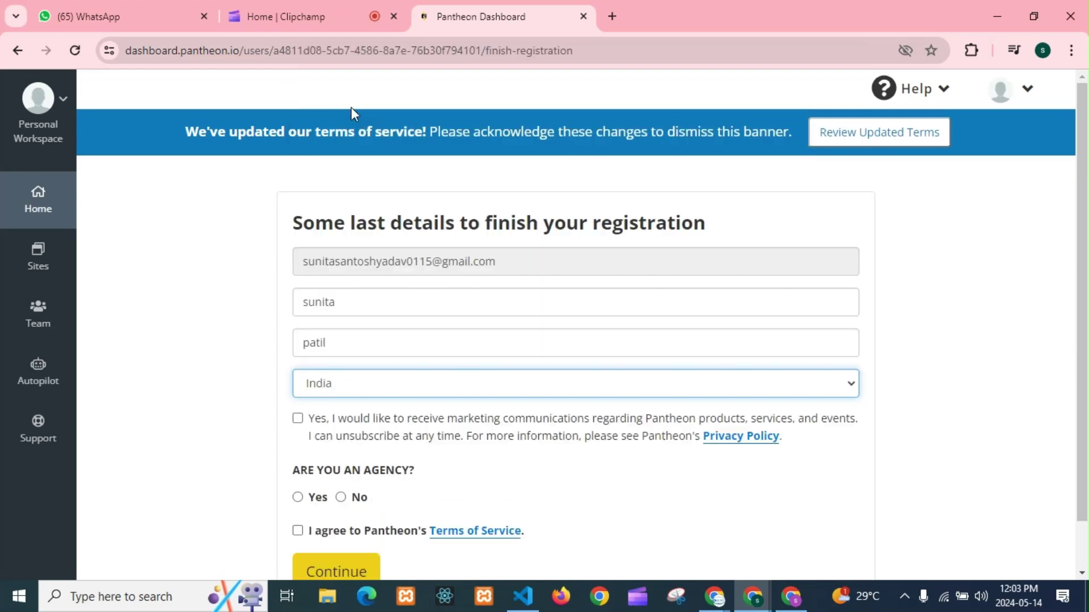
left_click(577, 501)
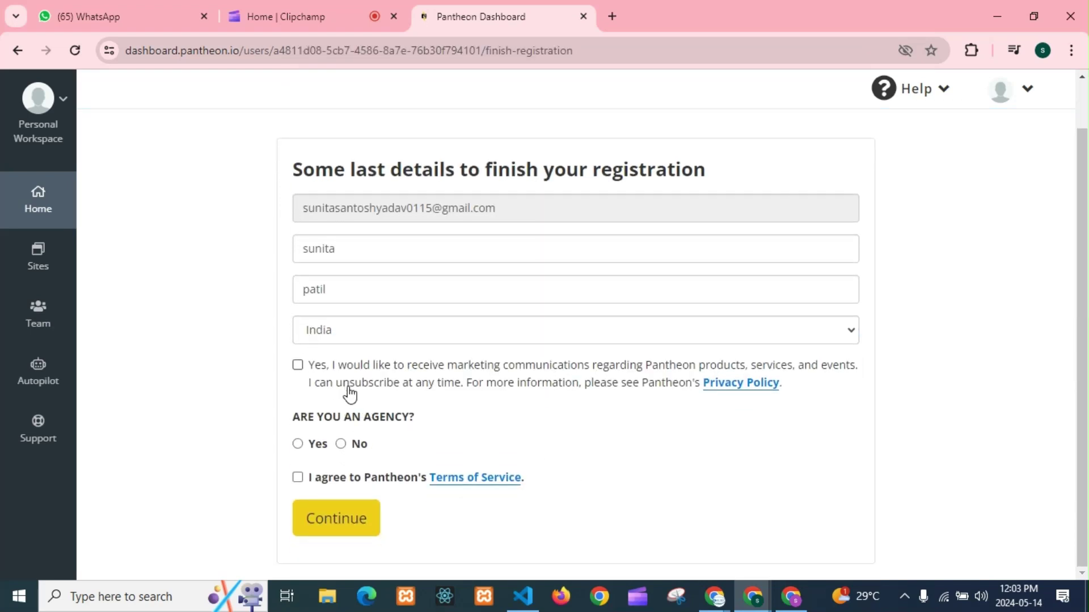
Step: Answer No for agency, accept the Terms of Service and submit the registration
left_click(341, 445)
left_click(298, 477)
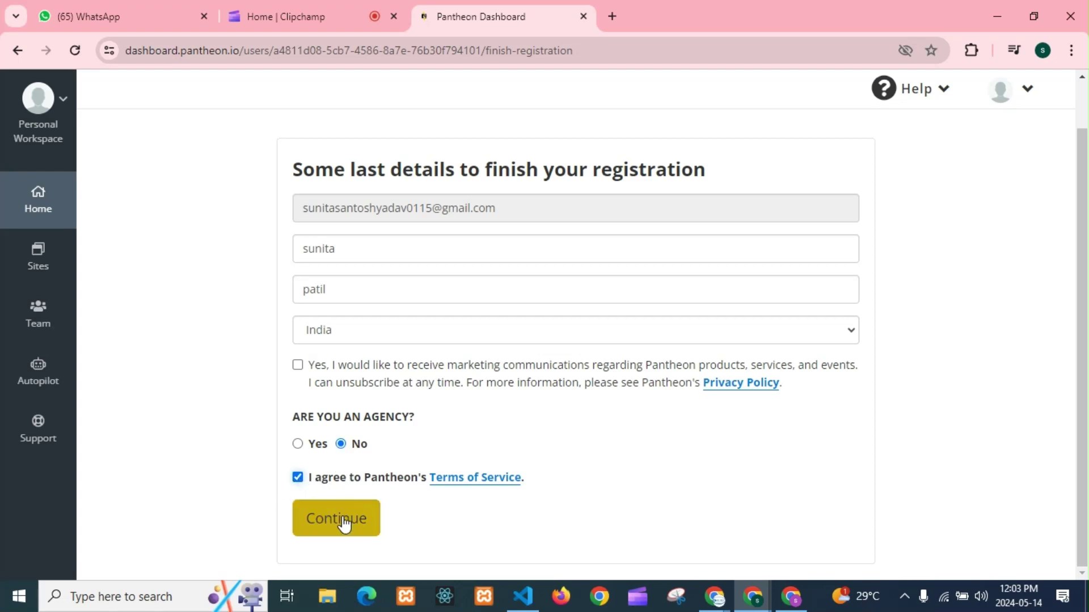
left_click(344, 521)
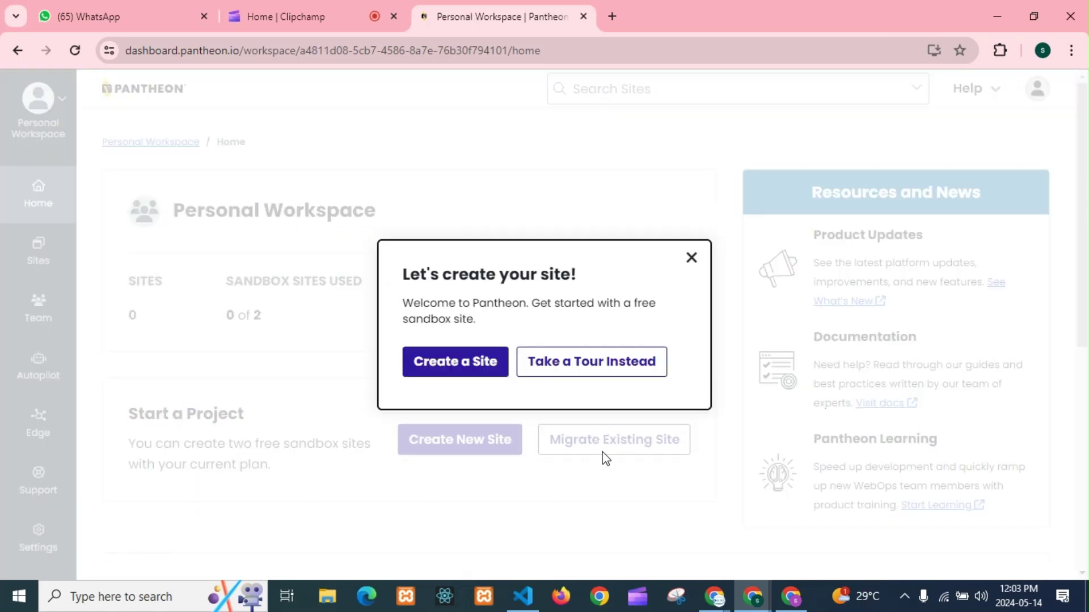
Step: Dismiss the welcome prompt, start a new site and choose WordPress as its type
left_click(692, 258)
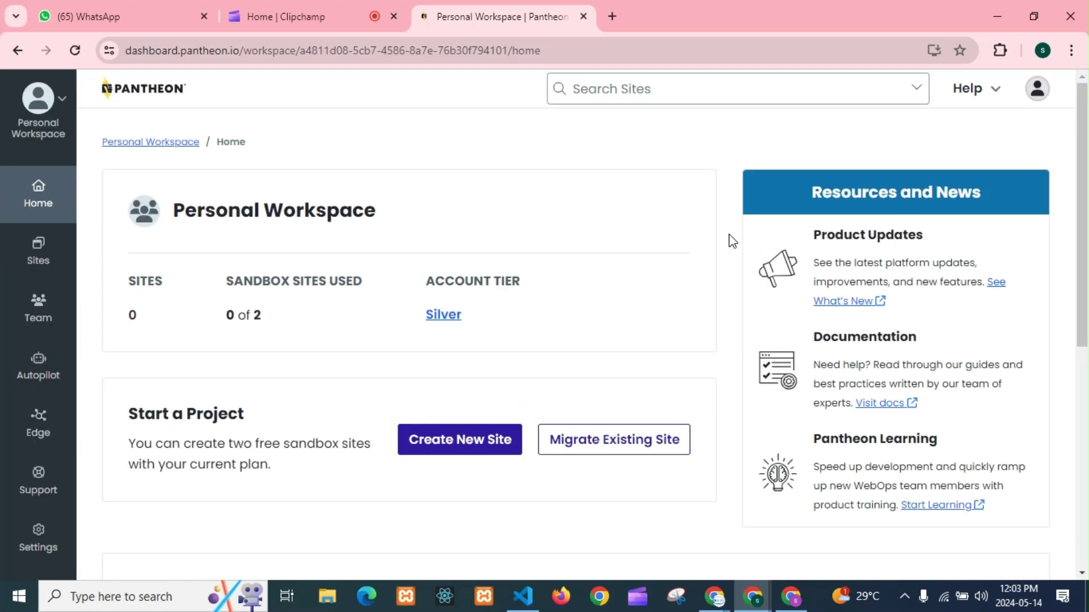
left_click(461, 453)
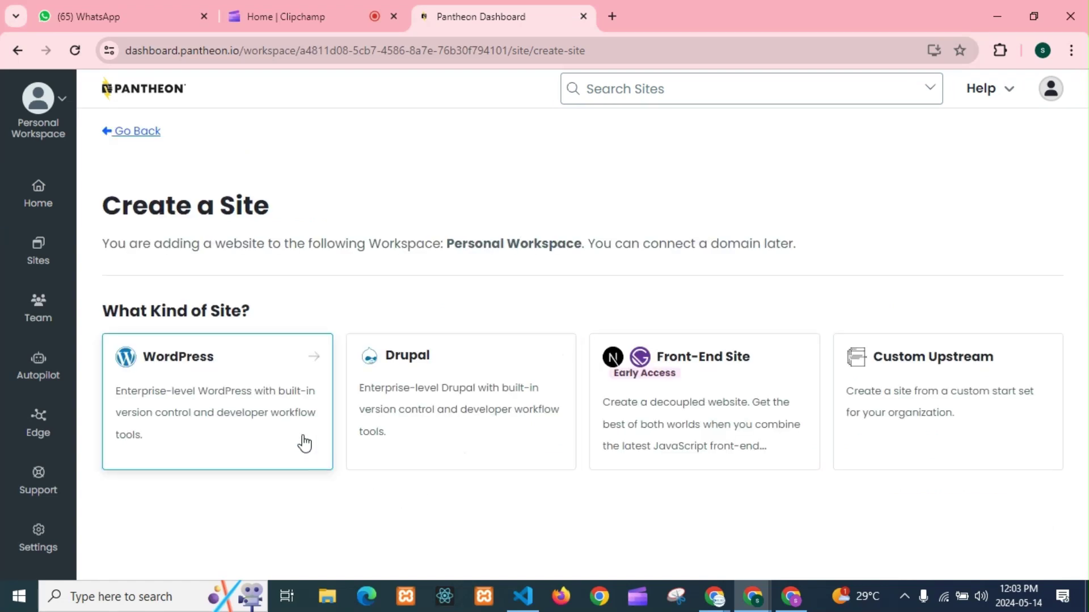
left_click(284, 409)
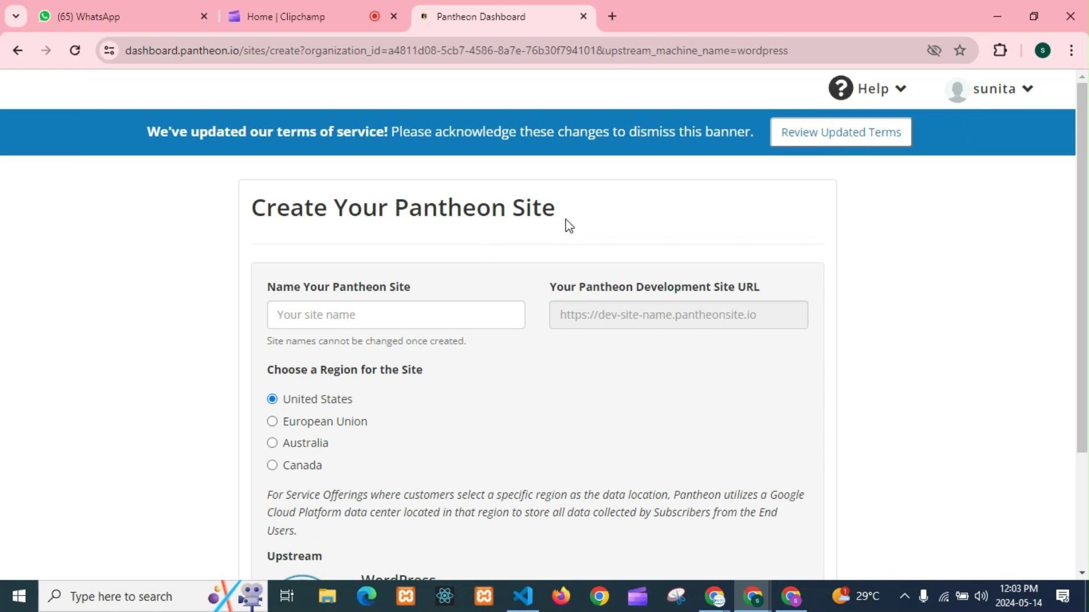
Step: Name the new WordPress site 'bgminfysky', submit it, and let deployment reach Complete!
left_click(363, 319)
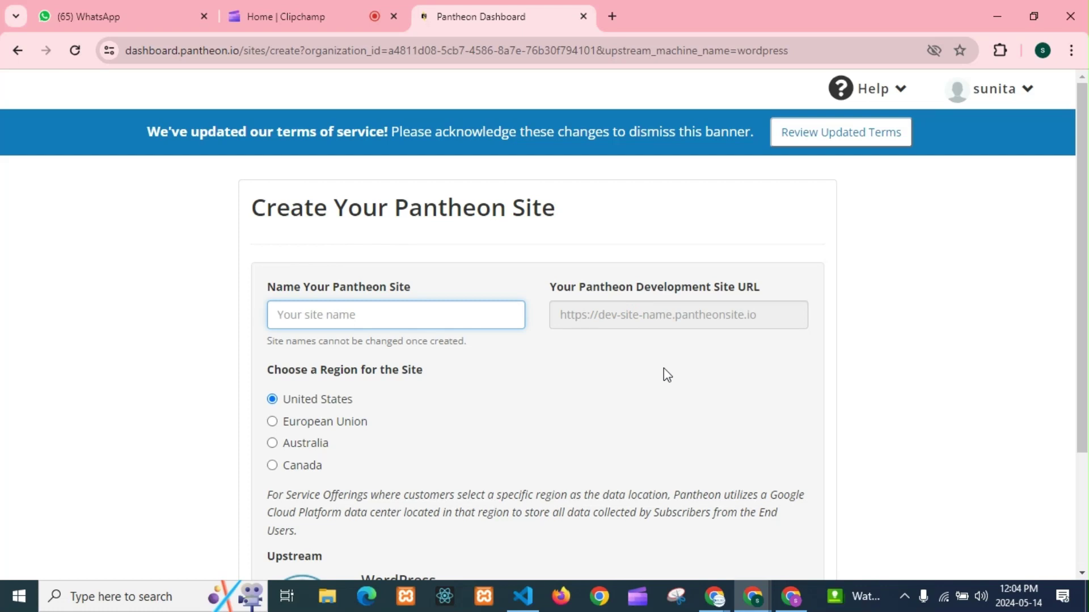
type("bgm")
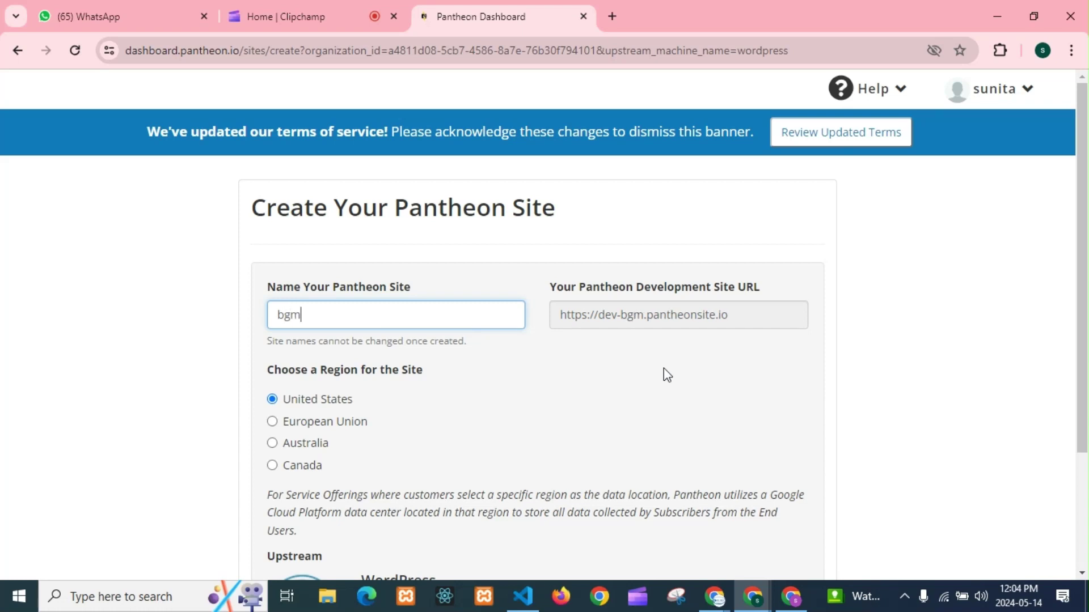
type("infysky")
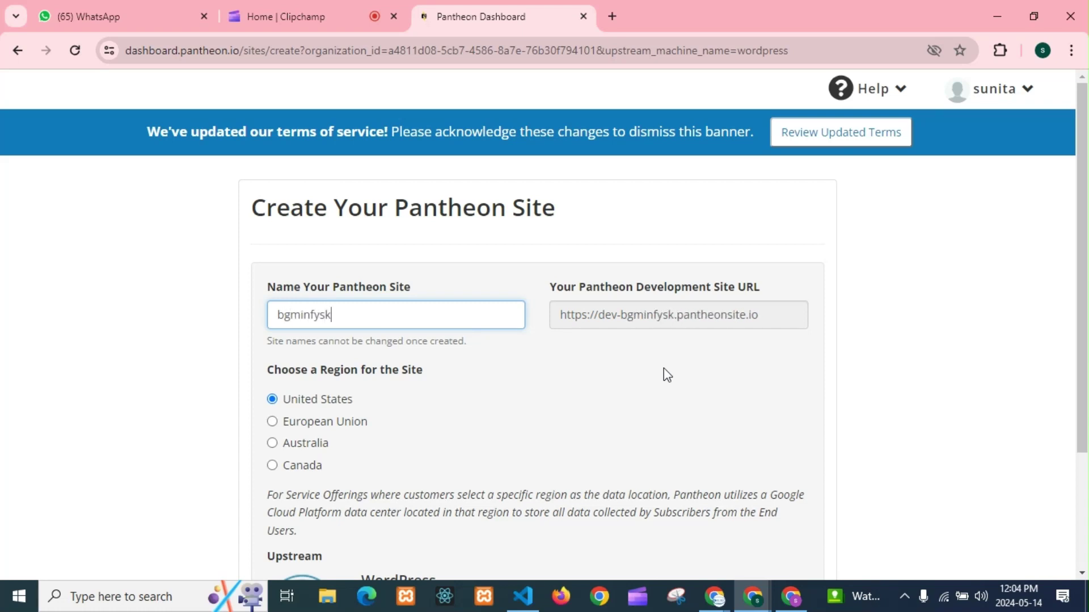
left_click(661, 333)
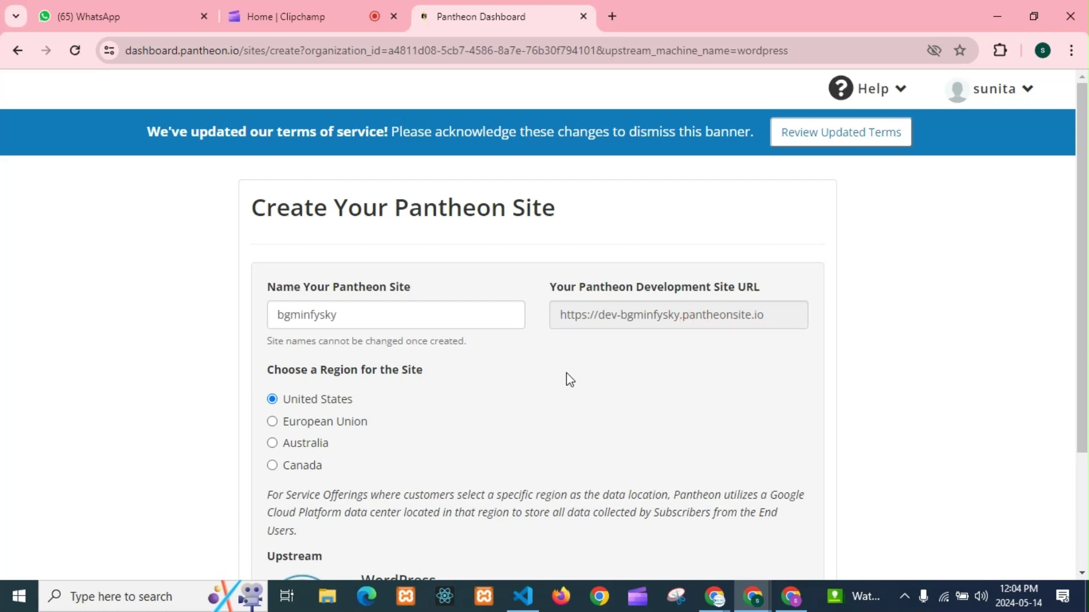
scroll(533, 378, "down", 3)
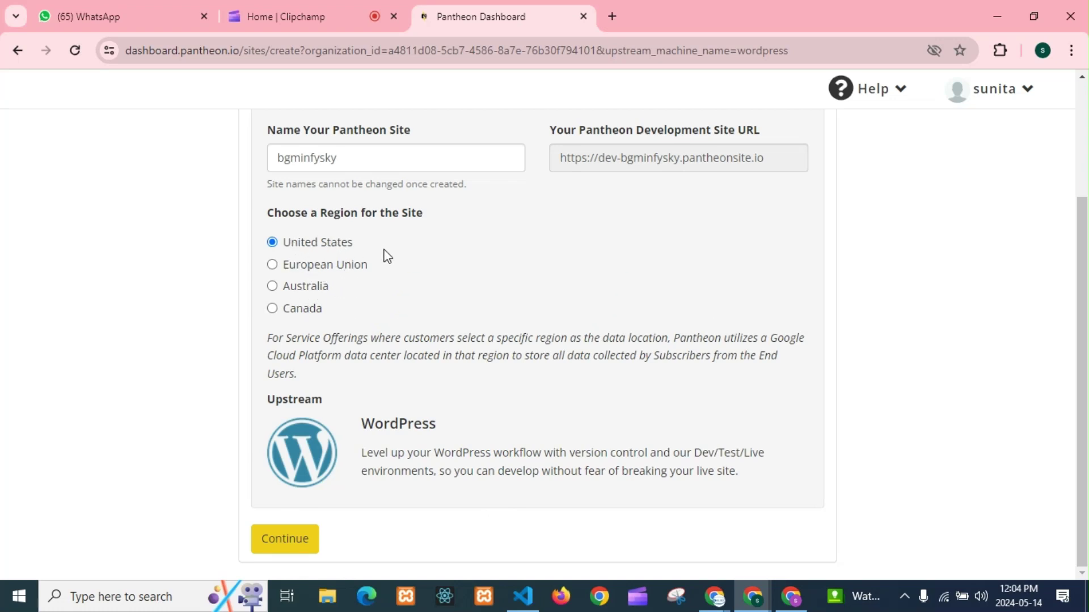
left_click(309, 551)
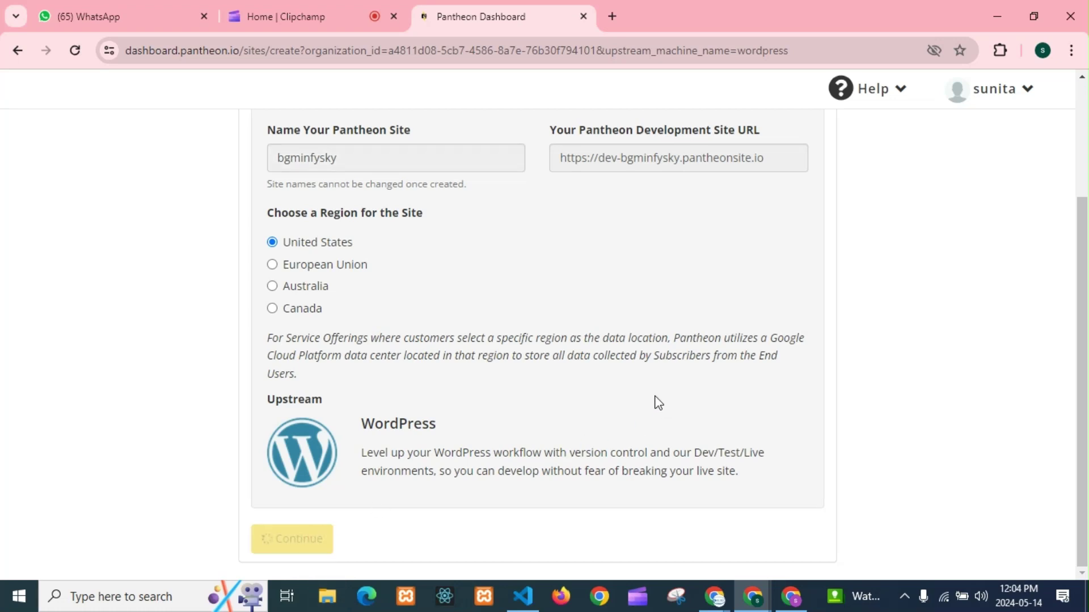
scroll(658, 402, "up", 3)
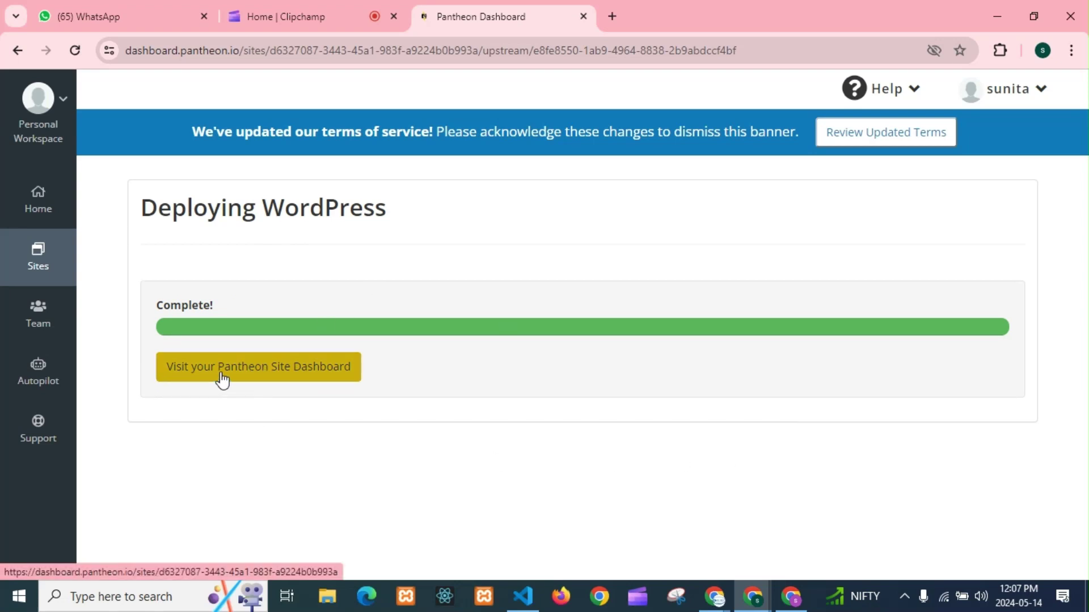
Step: Open the site dashboard, skip the tour, and open the development site in a new tab
left_click(268, 379)
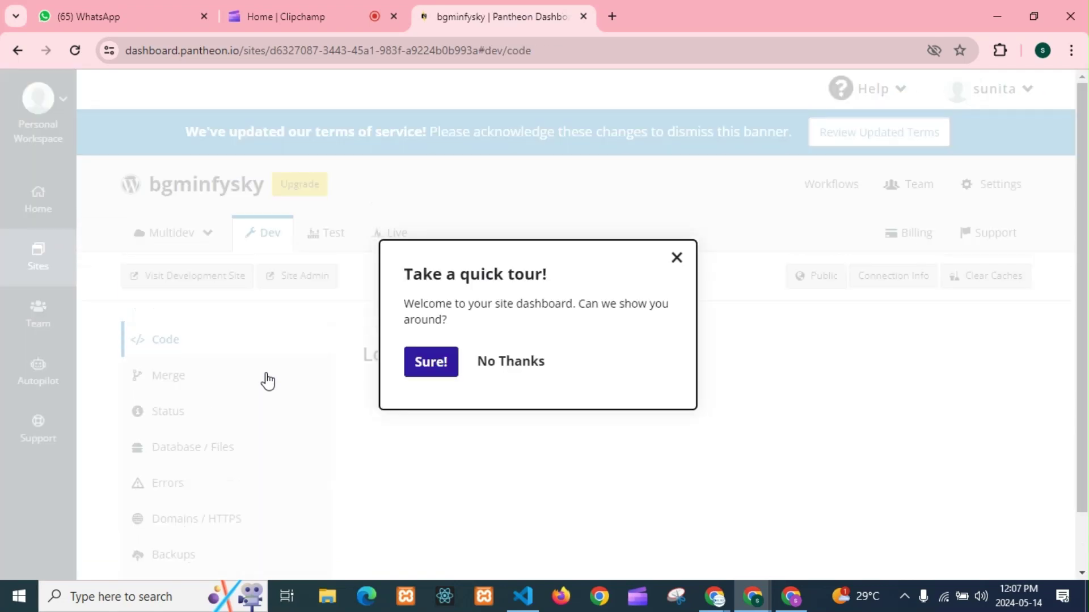
left_click(518, 366)
scroll(633, 456, "down", 2)
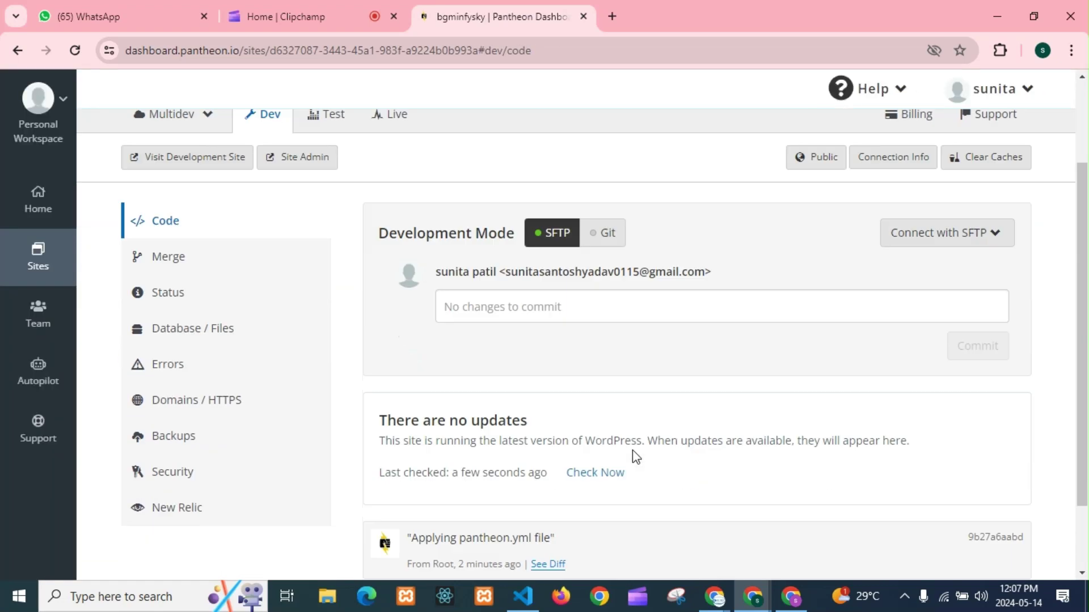
scroll(633, 455, "down", 2)
scroll(633, 454, "up", 4)
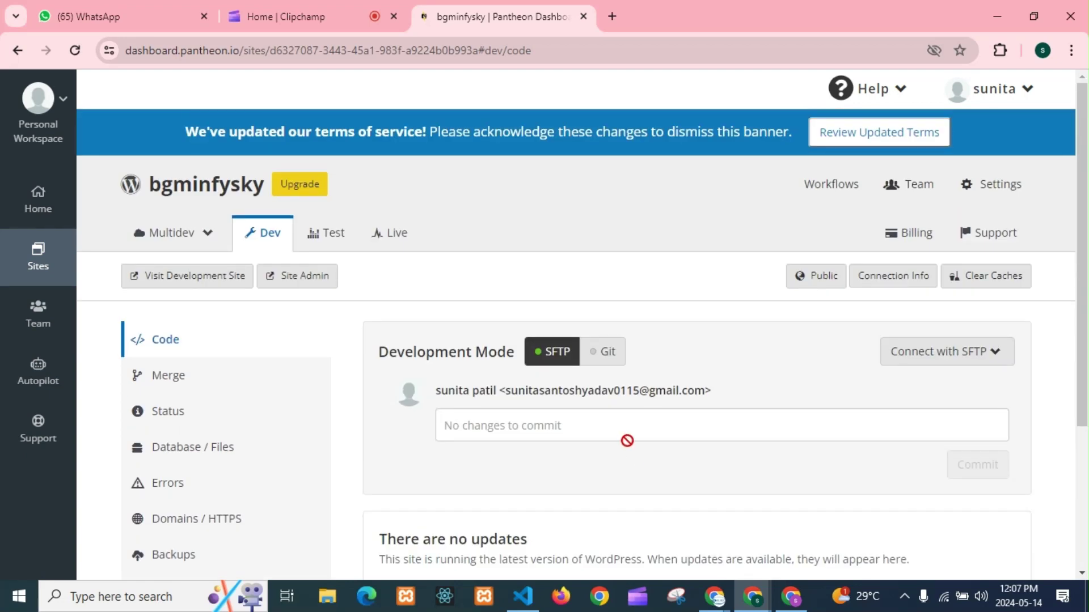
left_click(189, 288)
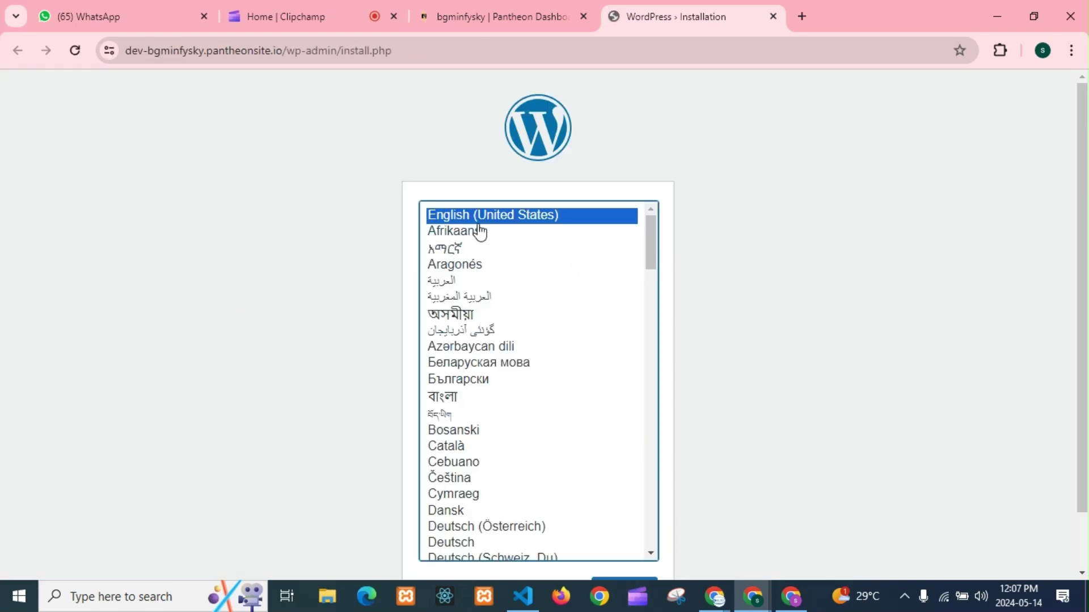
Step: Keep English and set the site title to 'Online clothstore'
scroll(653, 499, "down", 1)
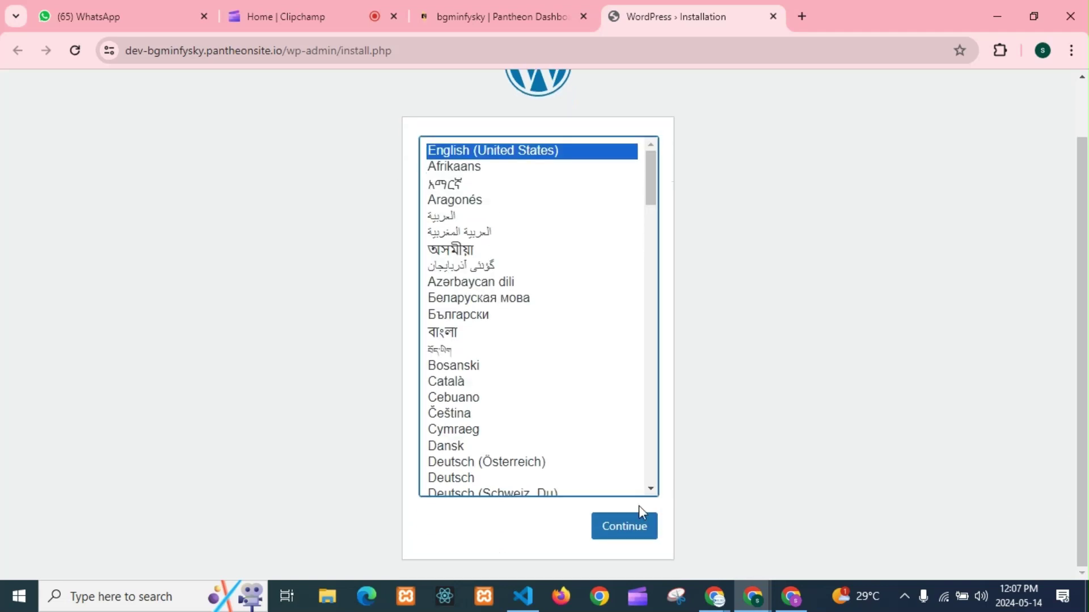
left_click(620, 539)
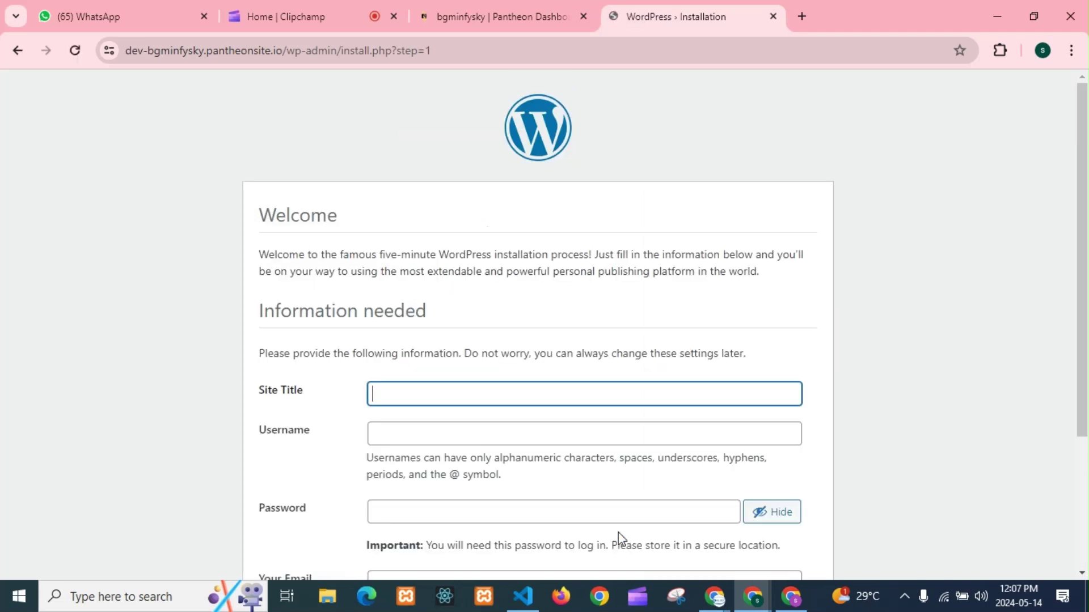
scroll(639, 348, "down", 3)
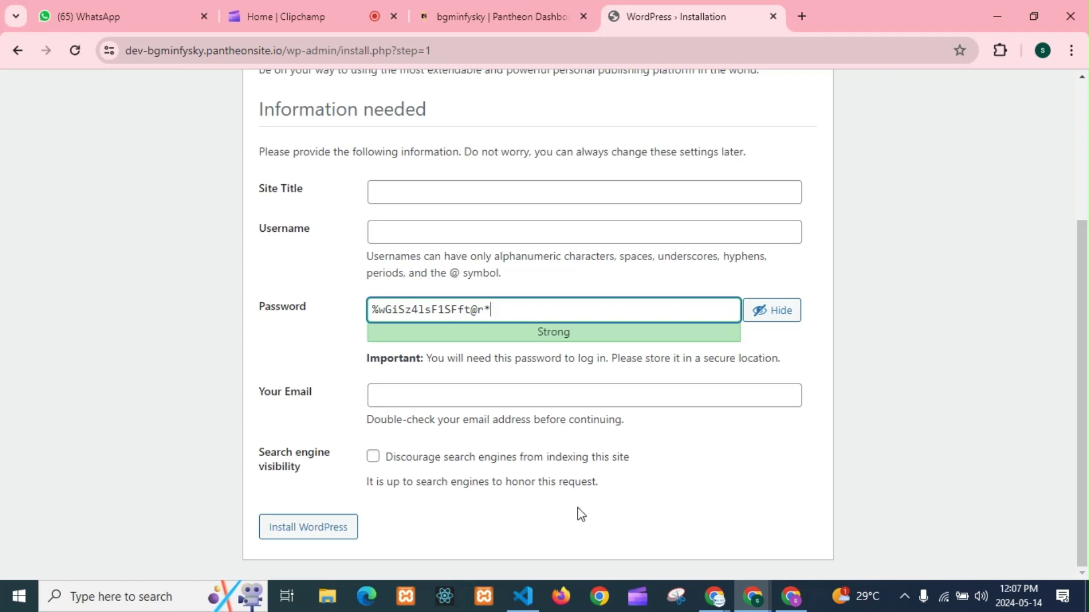
left_click(444, 197)
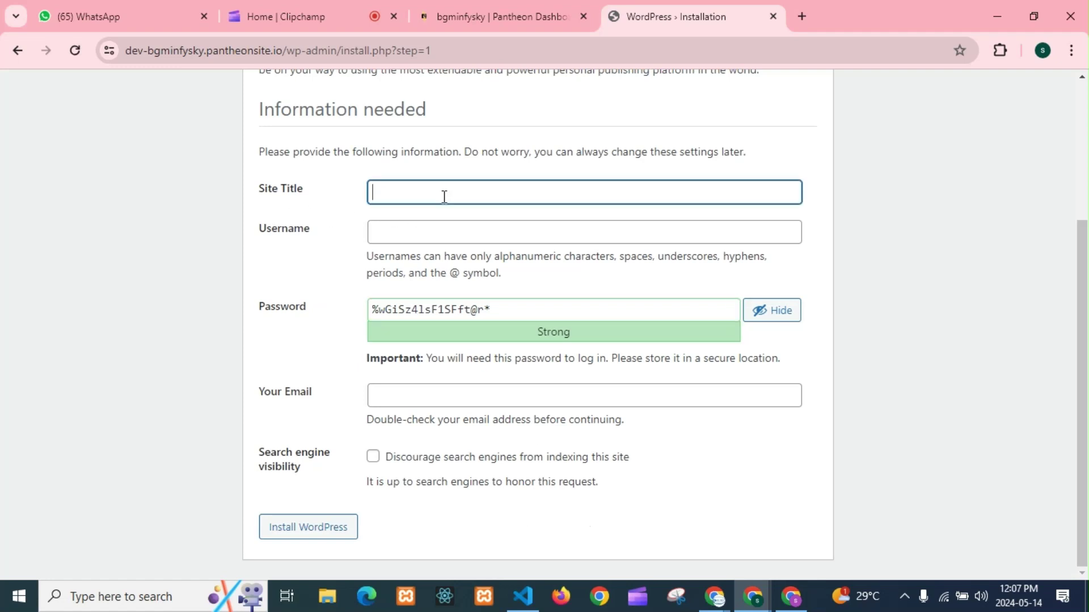
type("bgminfysky")
key("BackSpace")
key("BackSpace")
key("BackSpace")
key("BackSpace")
key("BackSpace")
key("BackSpace")
key("BackSpace")
key("BackSpace")
key("BackSpace")
type("Online cloth tre")
key("BackSpace")
key("BackSpace")
key("BackSpace")
type("store")
Step: Enter the admin username and replace the generated password with a chosen password
left_click(412, 237)
type("i")
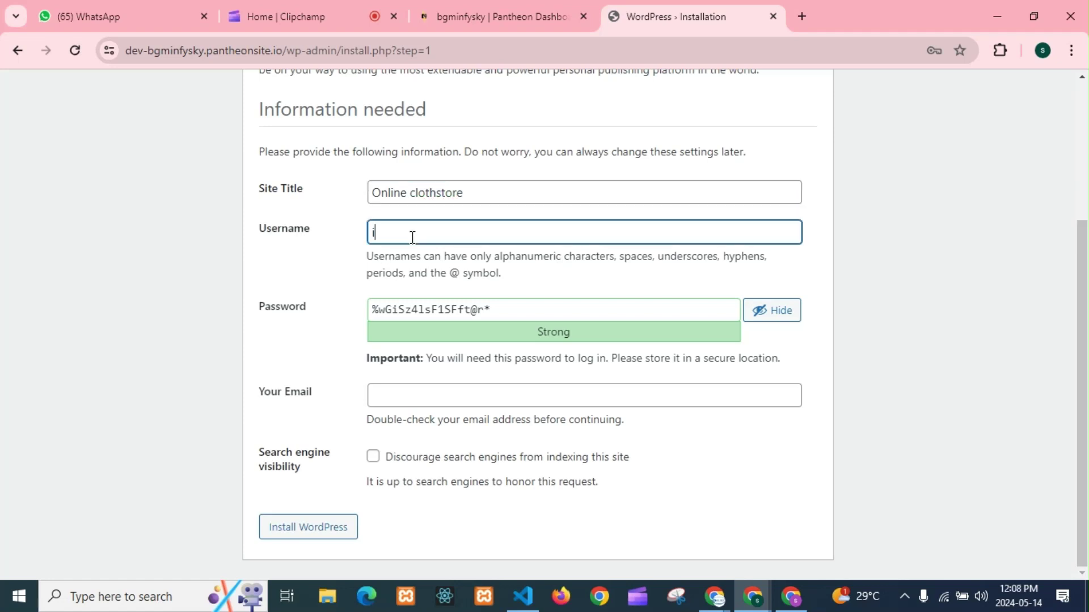
type("nfysky")
left_click_drag(521, 309, 372, 309)
key("BackSpace")
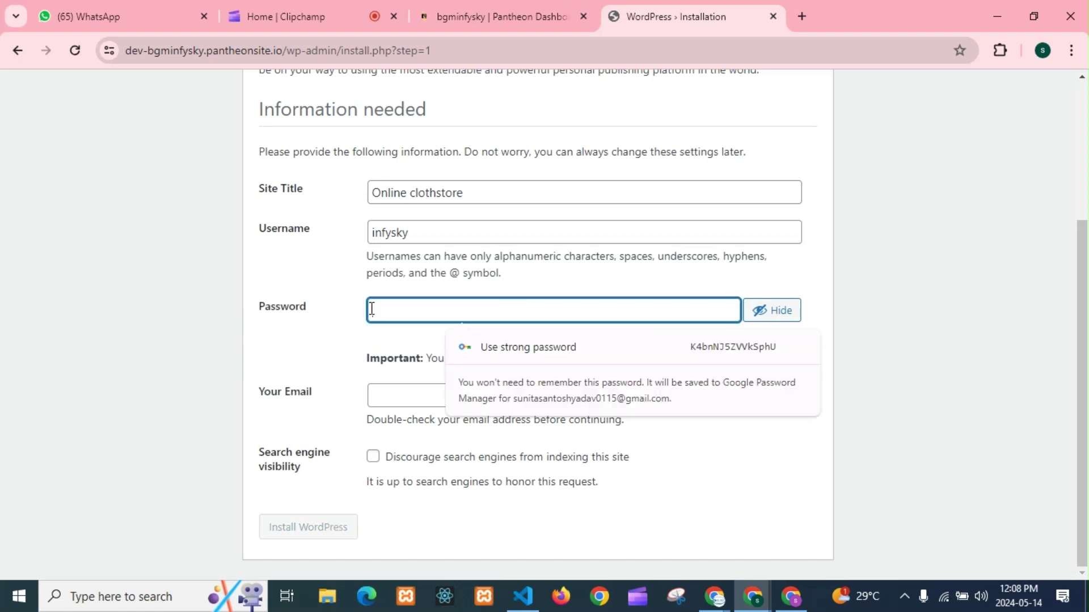
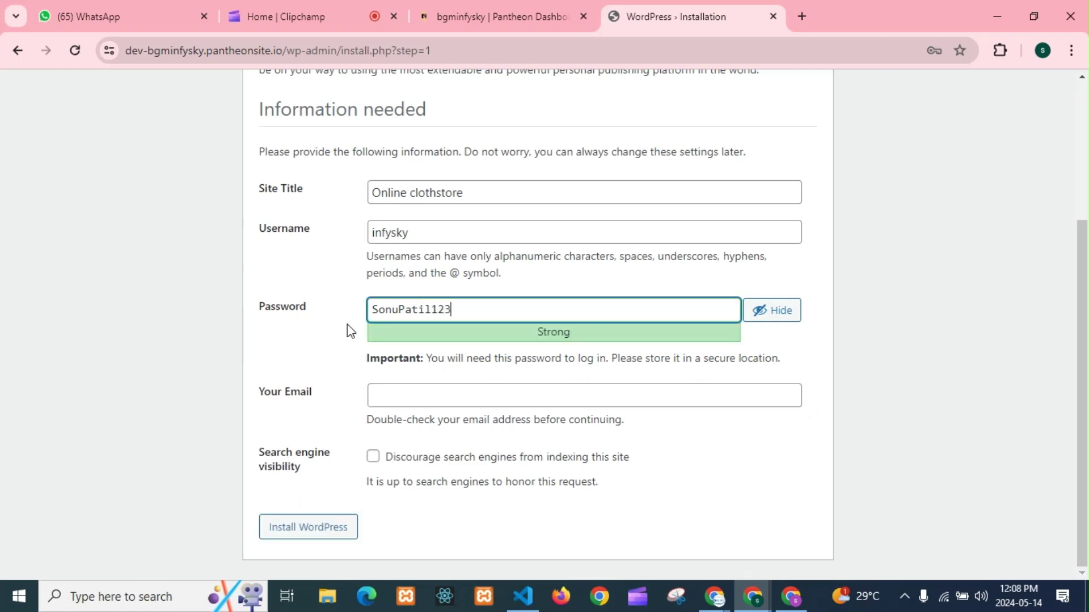
left_click(859, 423)
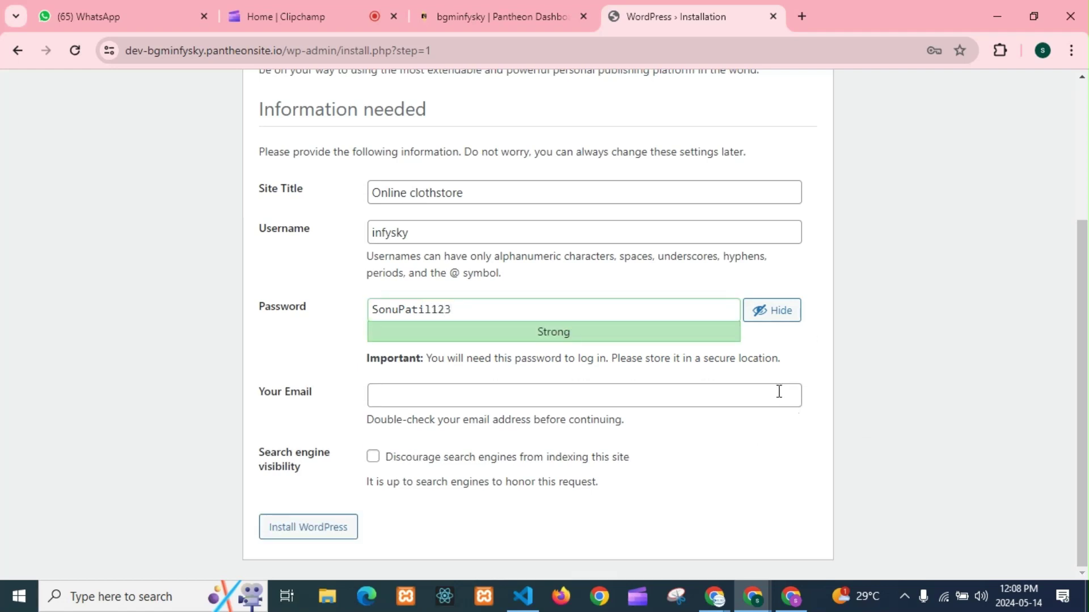
left_click(772, 317)
left_click(773, 318)
left_click_drag(497, 312, 339, 318)
key("BackSpace")
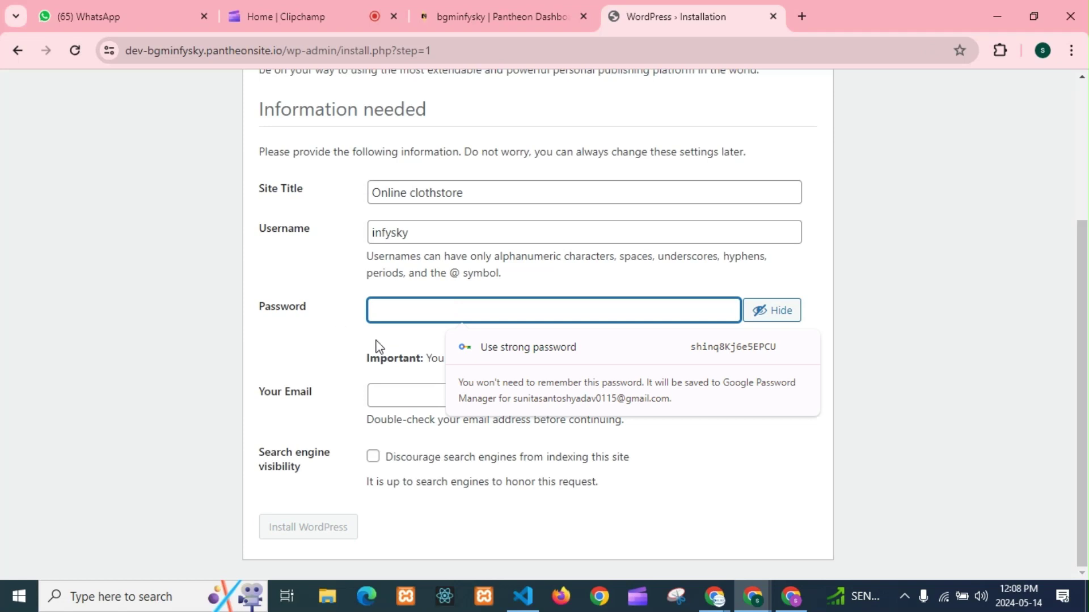
type("s")
left_click(772, 311)
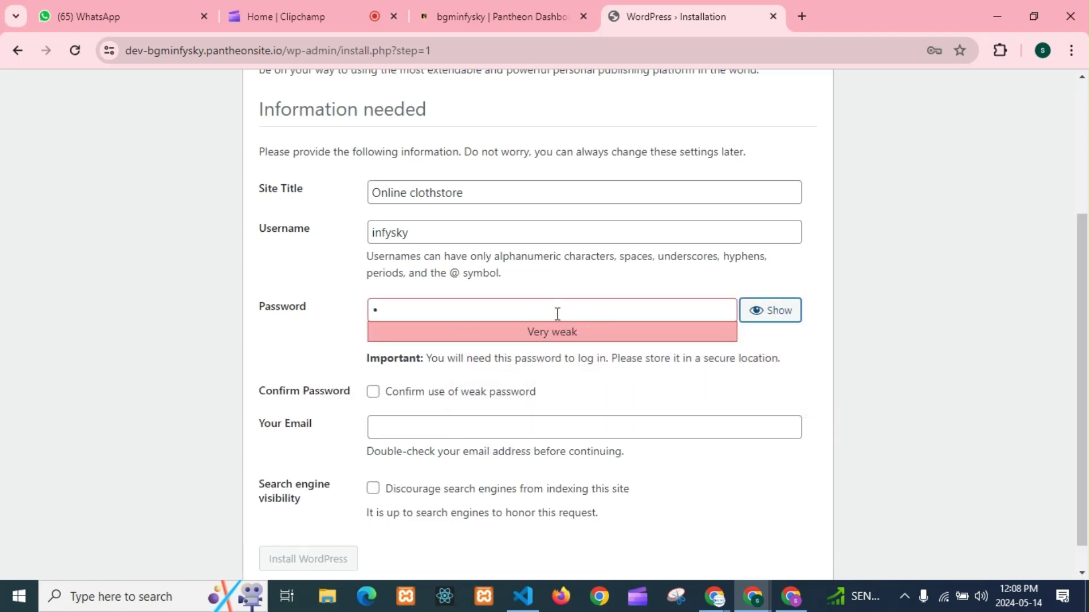
left_click(501, 309)
key("BackSpace")
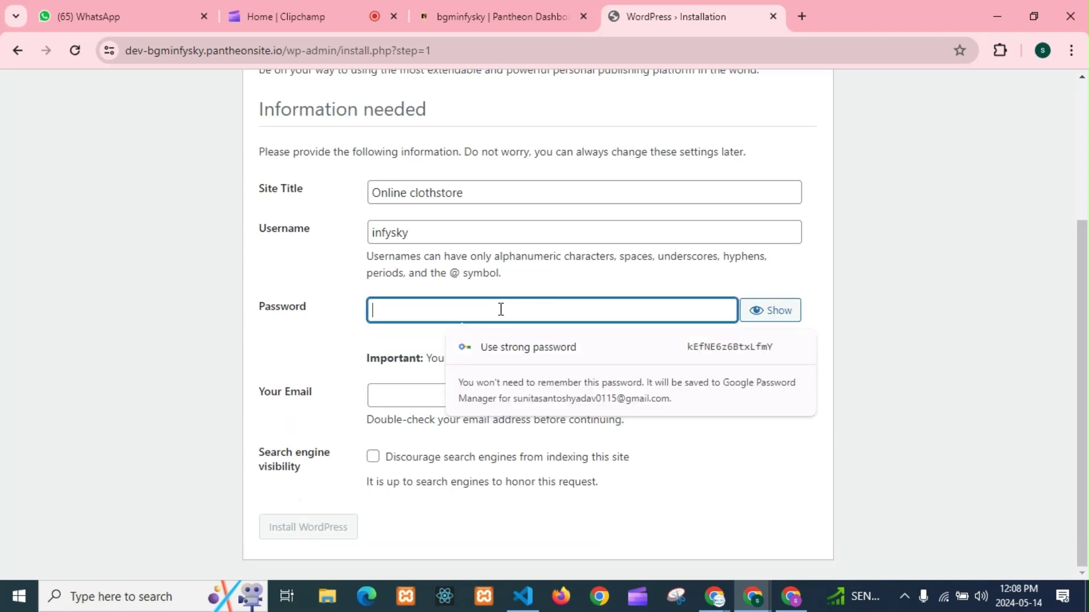
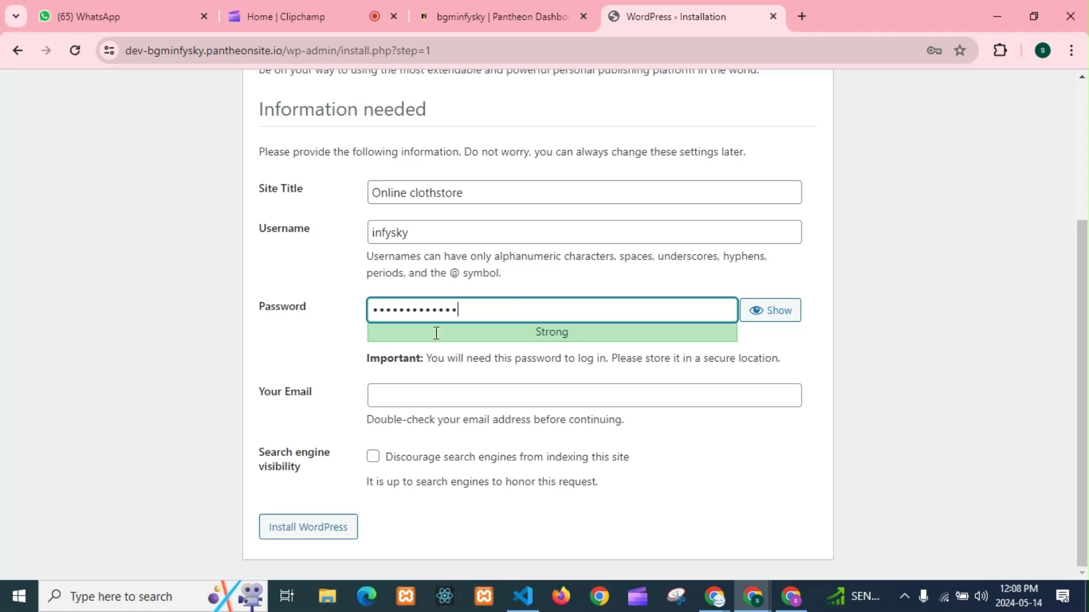
Step: Fill in the admin e-mail, discourage search engine indexing, and run the installation
left_click(434, 400)
left_click(488, 445)
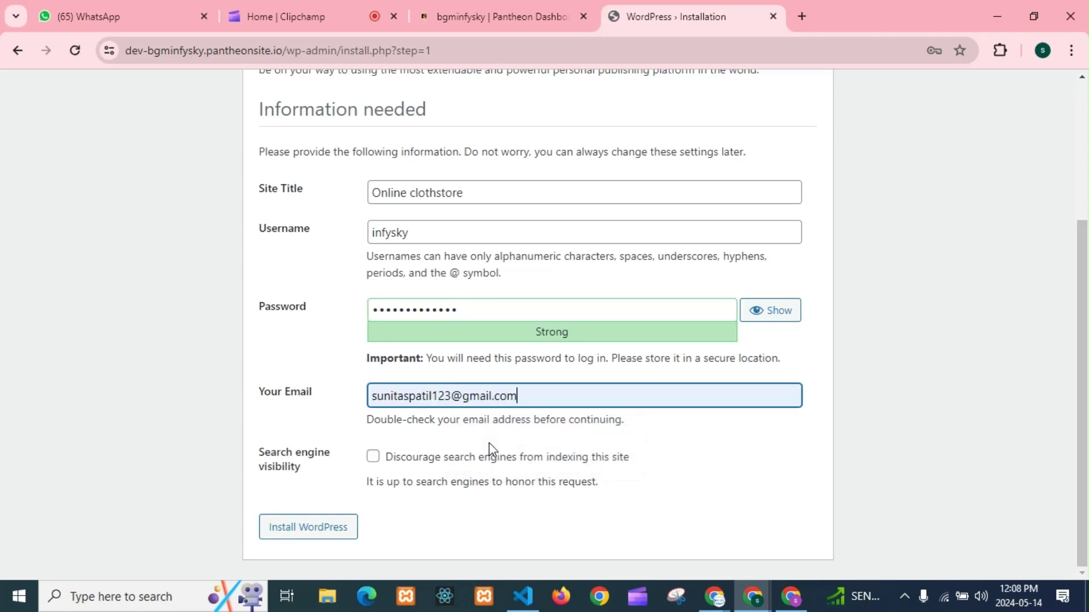
left_click(373, 459)
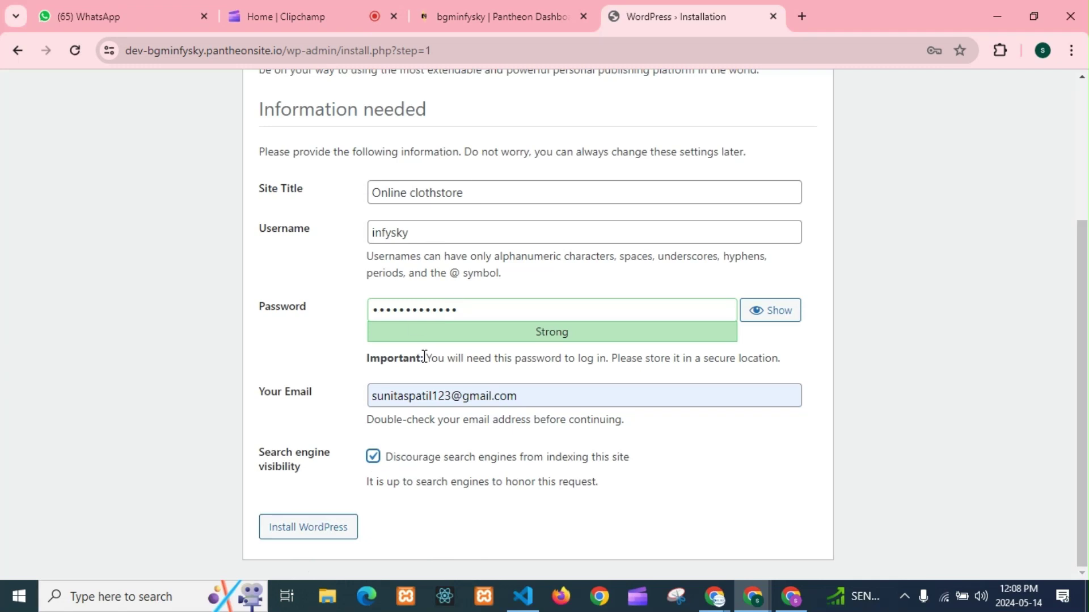
scroll(306, 277, "up", 1)
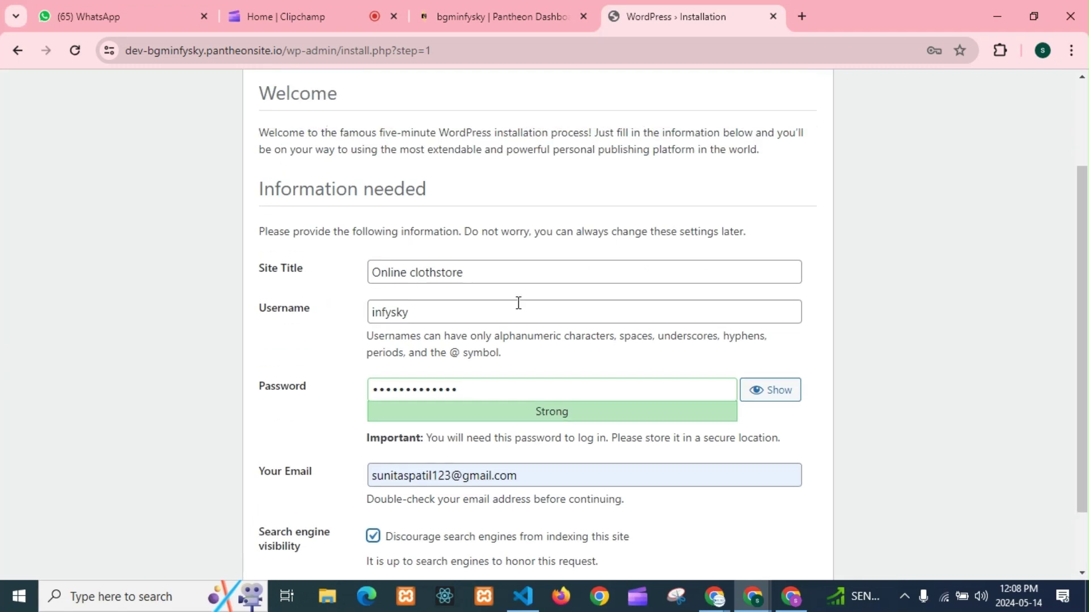
scroll(516, 303, "down", 1)
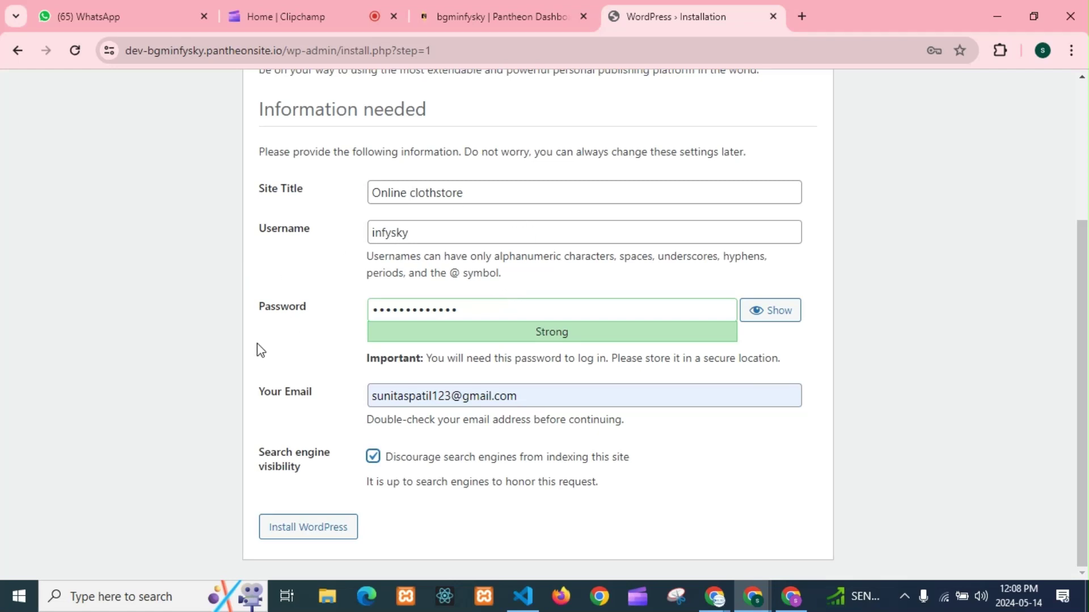
left_click(306, 532)
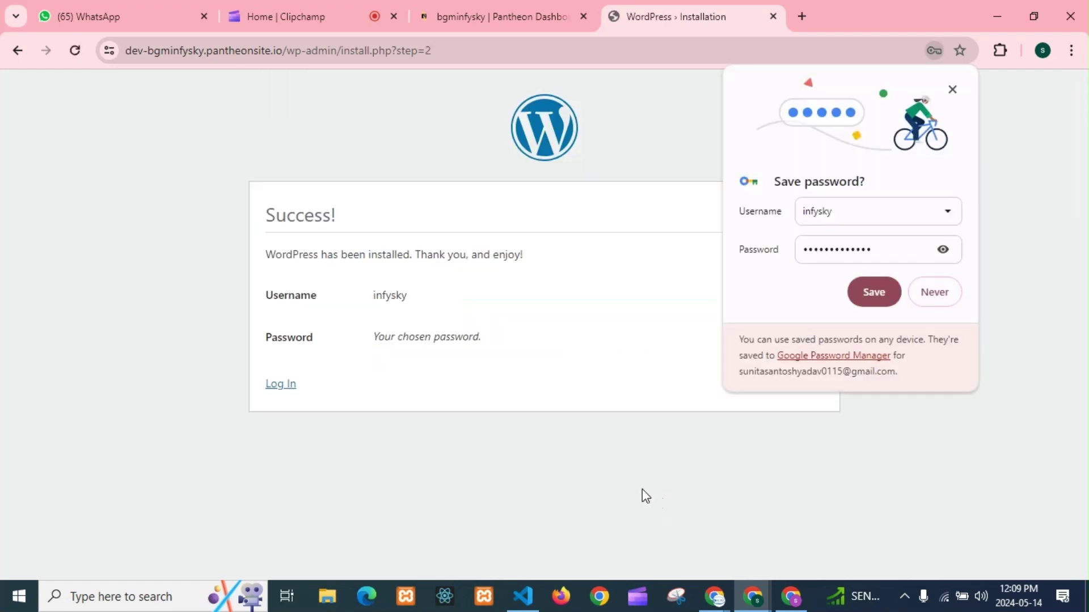
Step: Dismiss the save-password offer and log in with the admin username and password
left_click(953, 91)
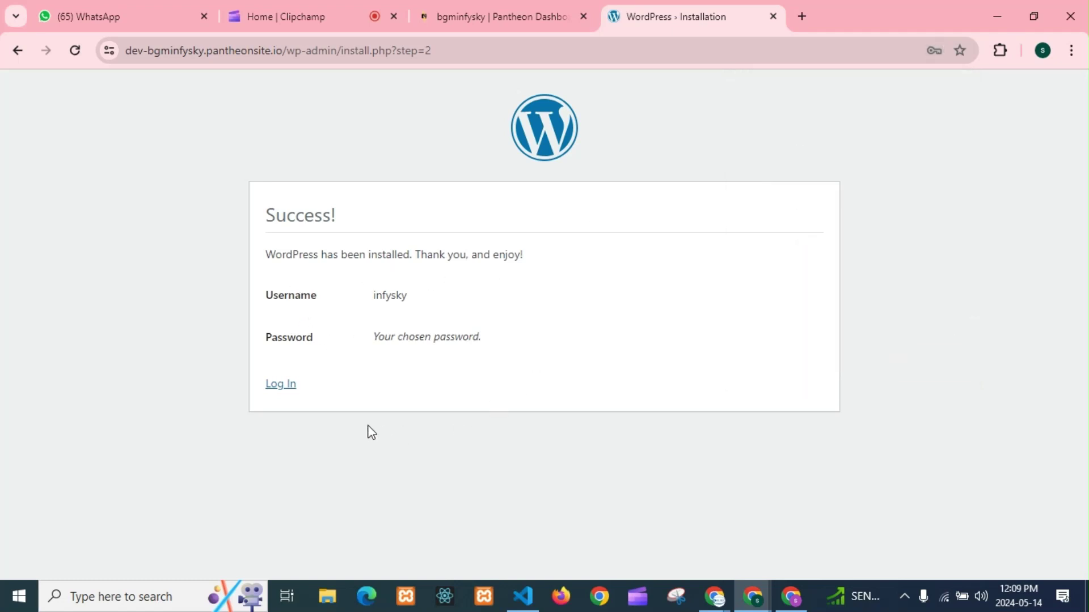
left_click(286, 391)
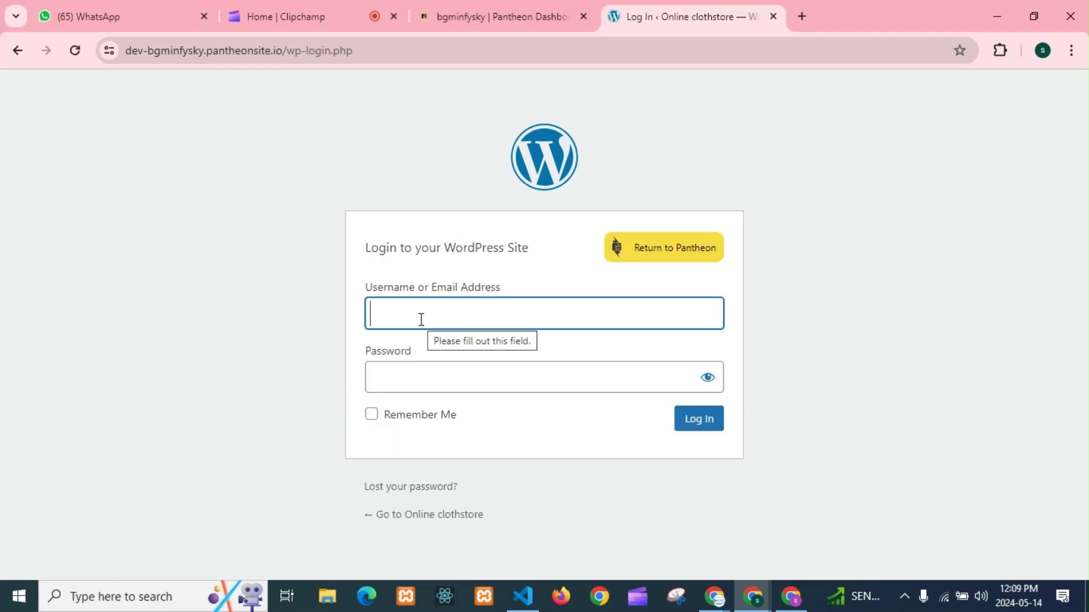
type("nfysky")
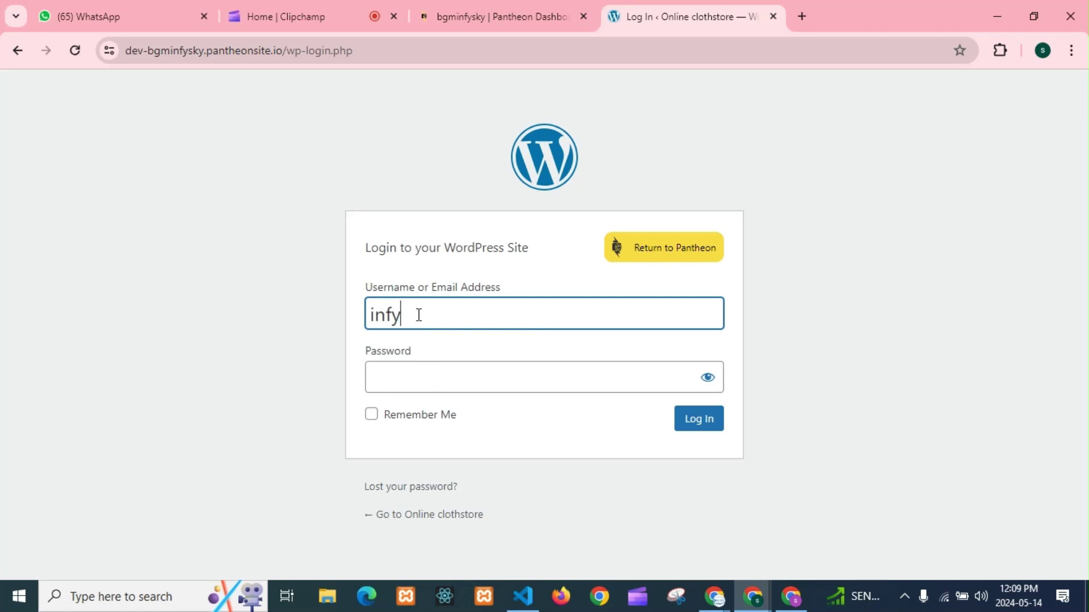
left_click(445, 372)
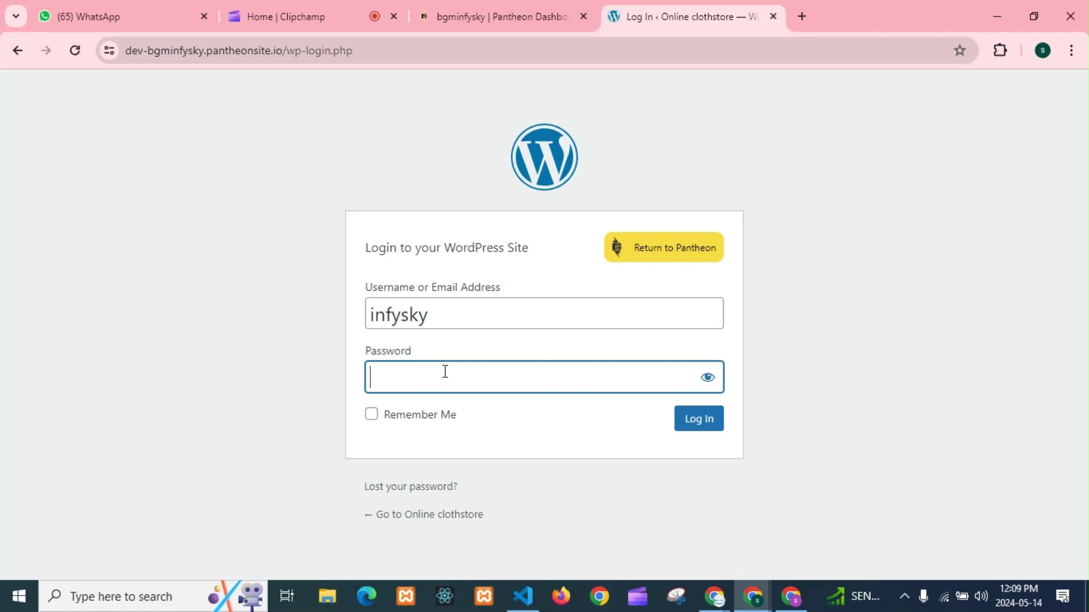
type("•••••••••••••")
left_click(515, 424)
left_click(701, 427)
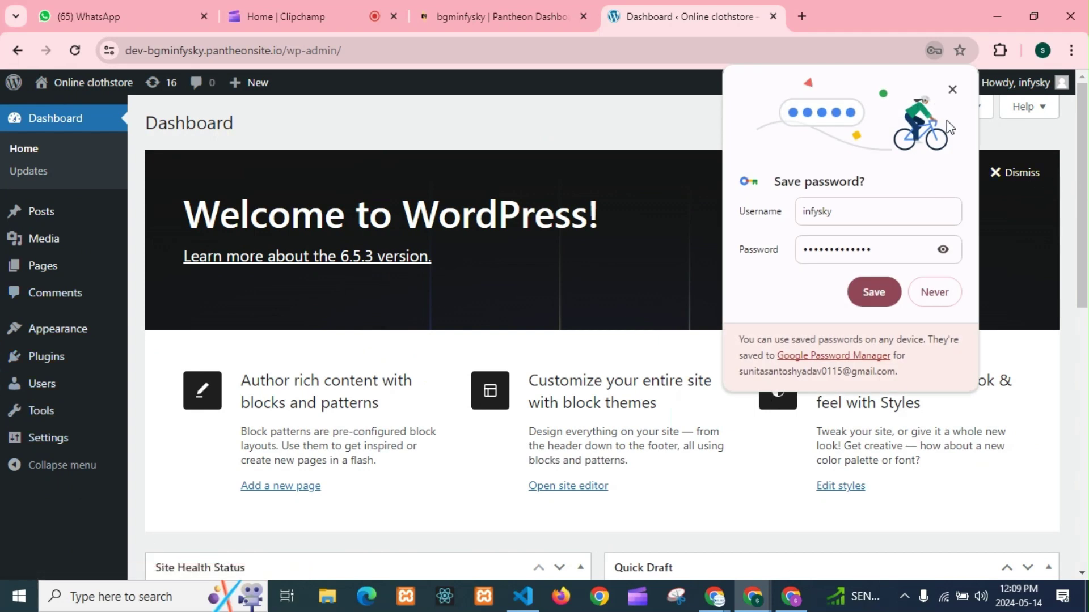
Step: Close the browser's save-password bubble again and scroll the Dashboard down and back up
left_click(952, 89)
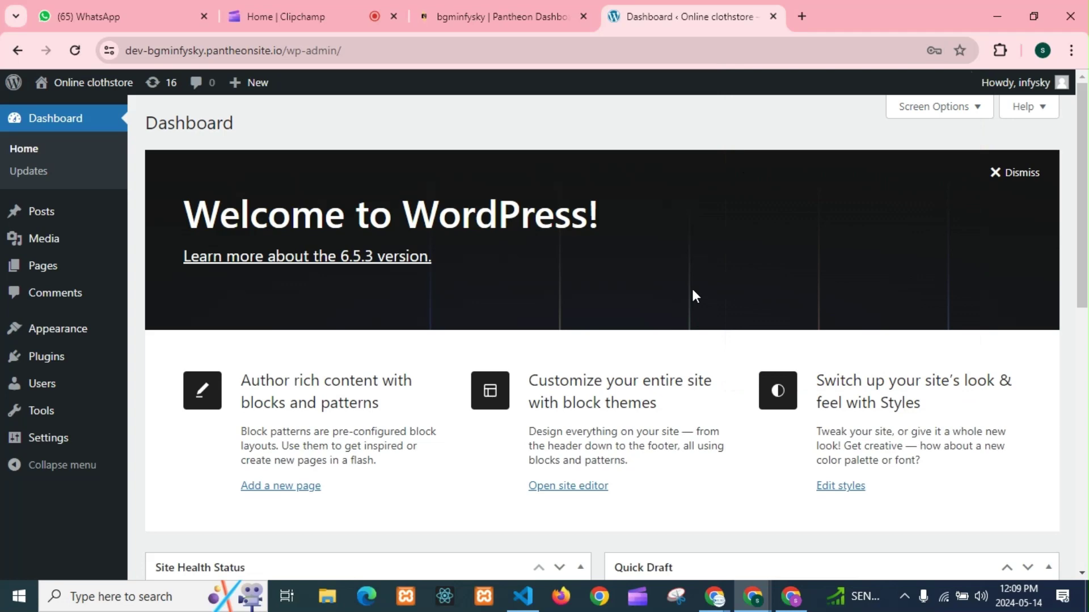
scroll(692, 288, "down", 6)
scroll(743, 374, "up", 6)
Step: Search Add New Plugin for 'starter templates', then install and activate Starter Templates
left_click(45, 357)
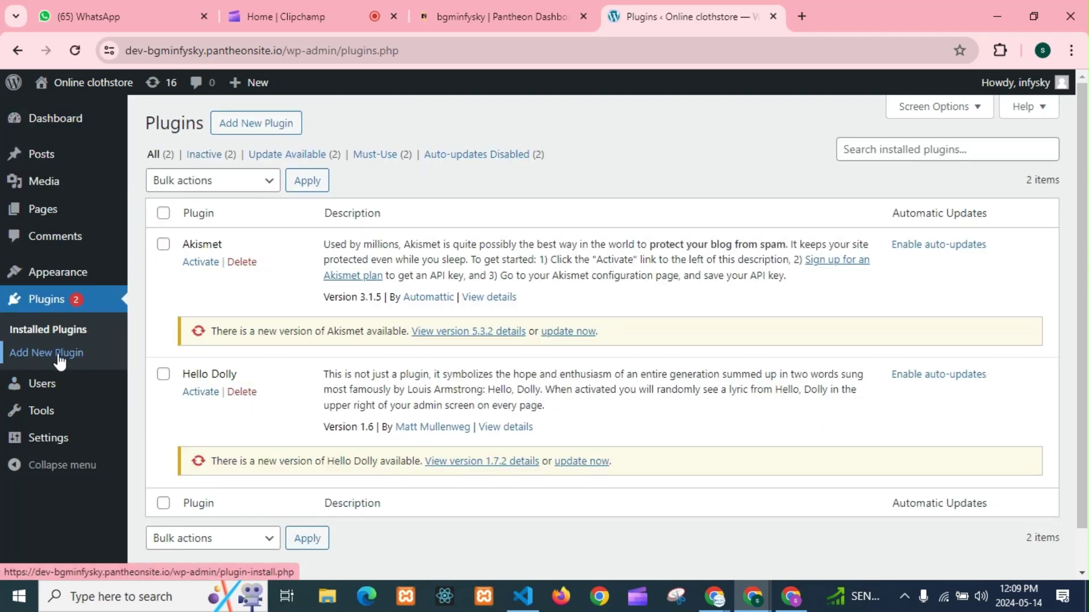
left_click(56, 352)
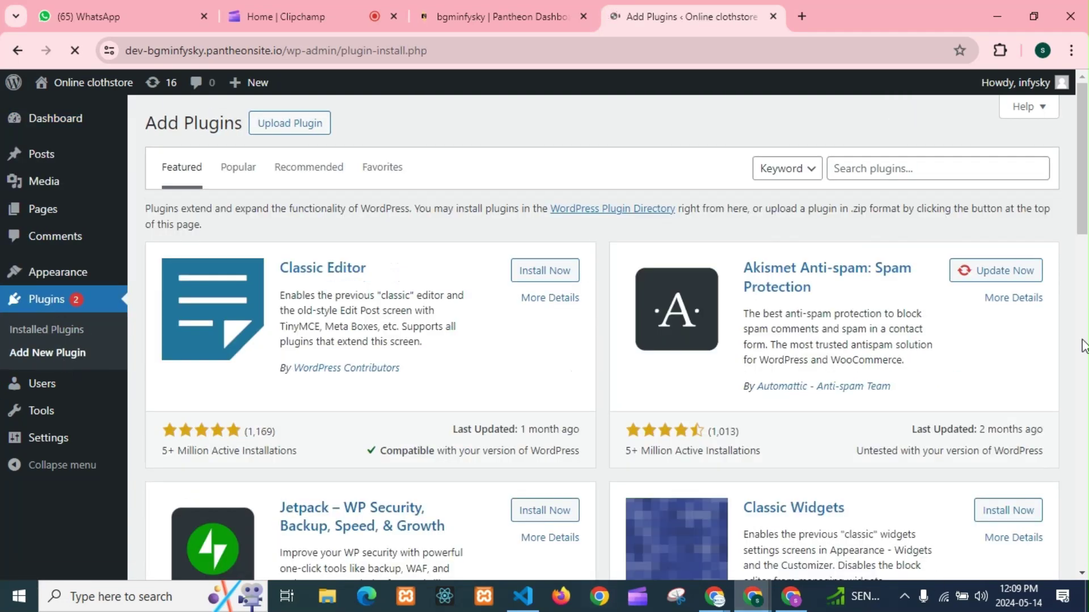
left_click(914, 173)
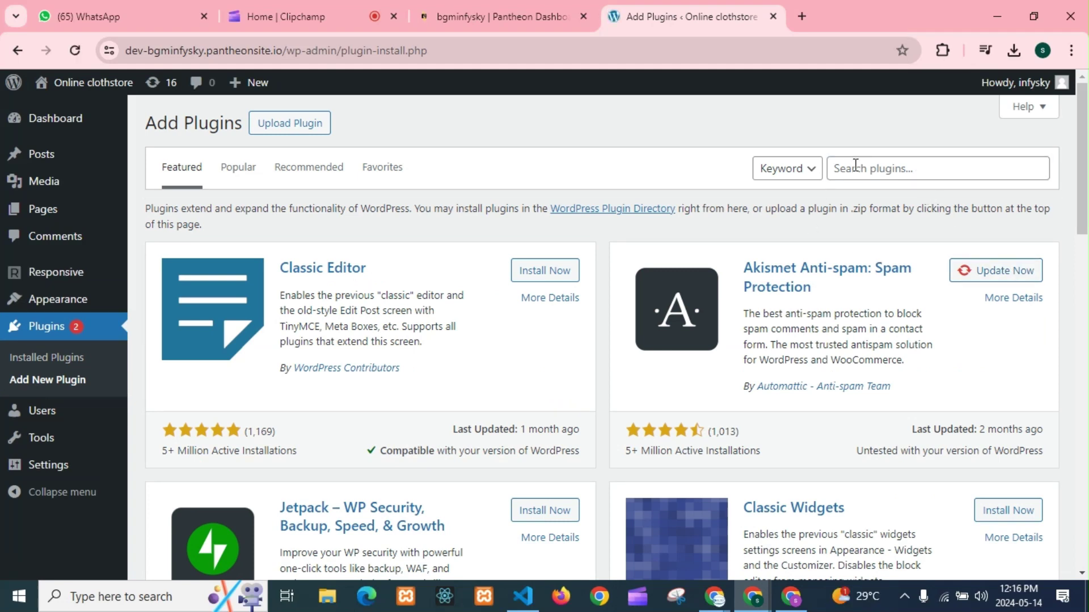
left_click(855, 170)
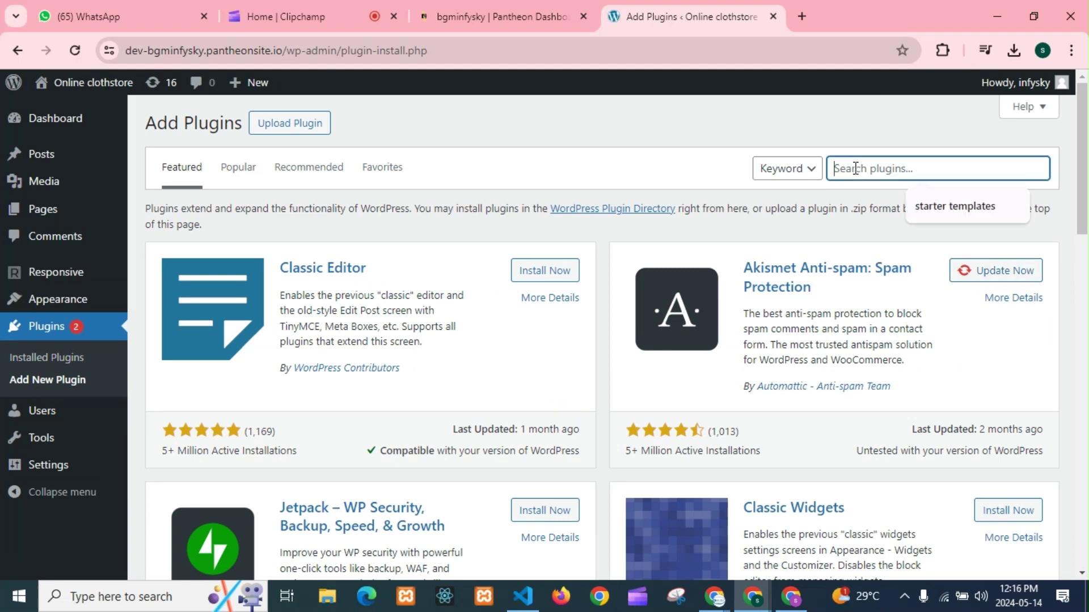
type("start")
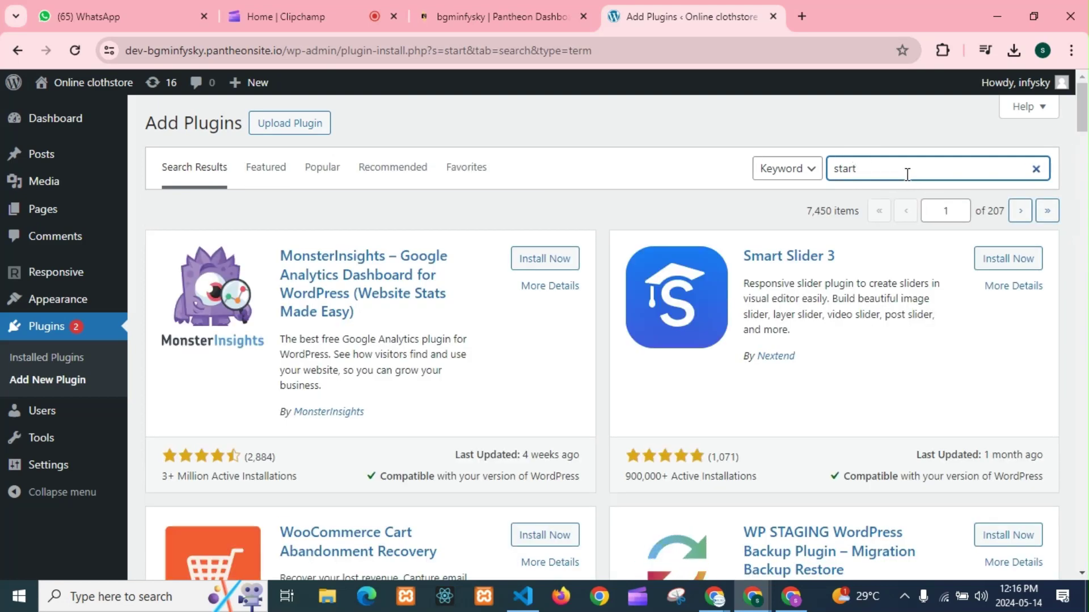
type("e")
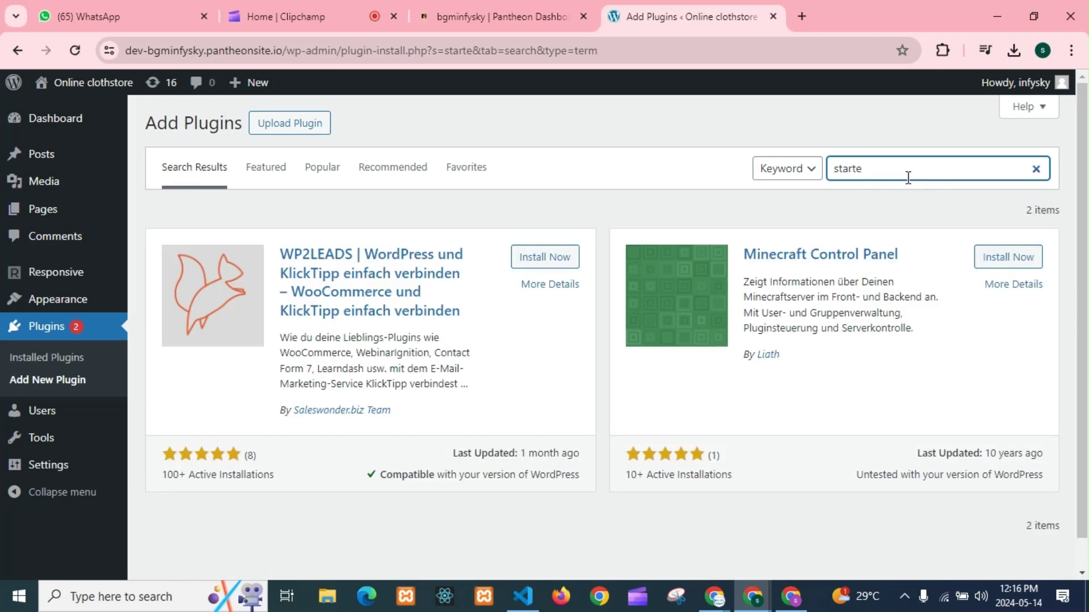
type("r tempates")
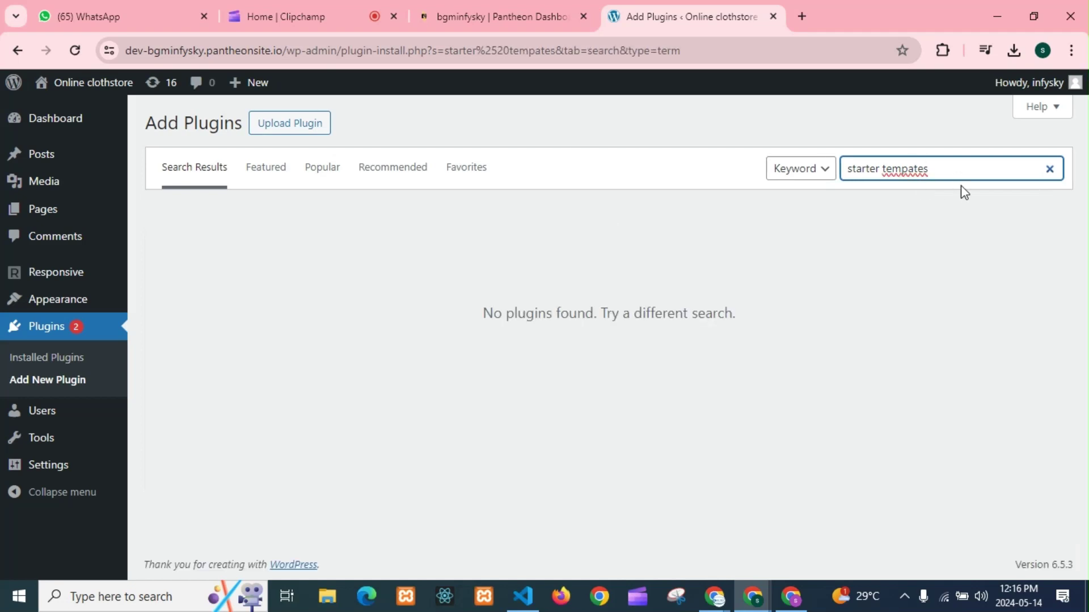
key("BackSpace")
type("lates")
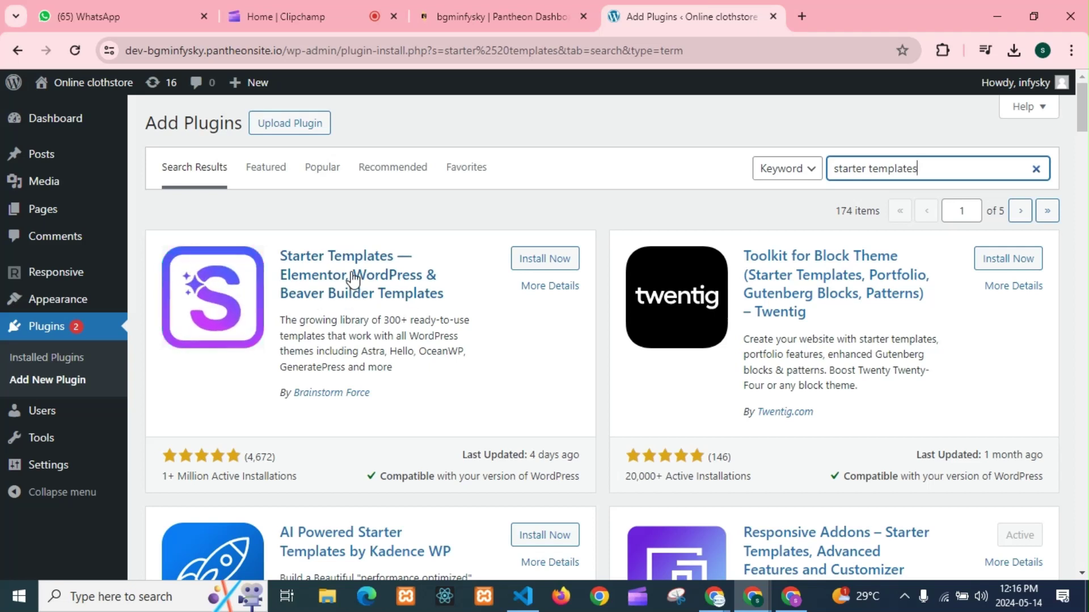
left_click(562, 261)
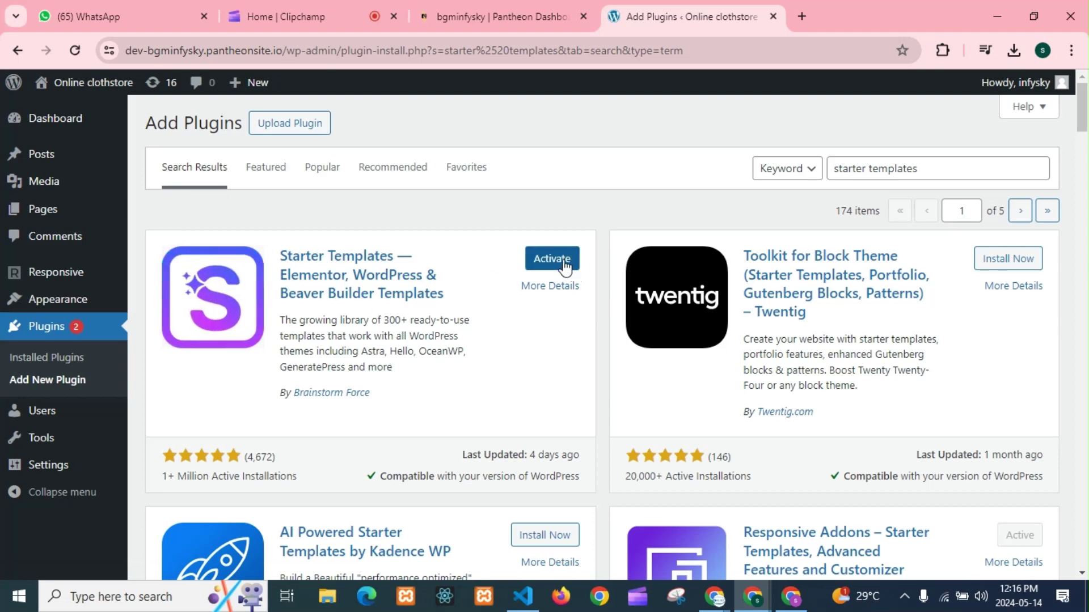
left_click(552, 259)
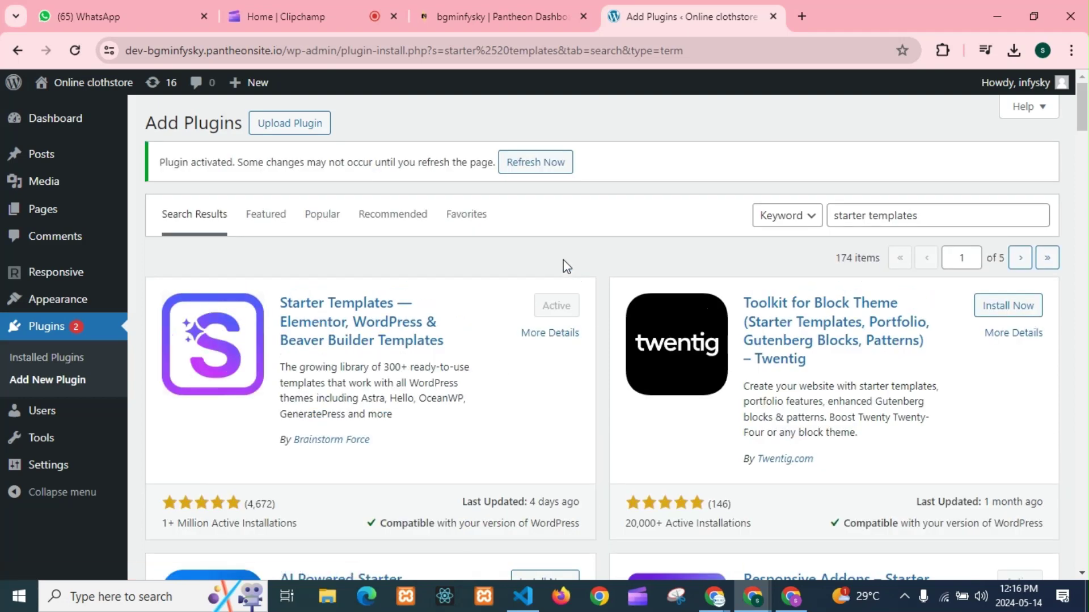
Step: Open Starter Templates, choose the new AI Builder, and click Let's Get Started
left_click(553, 310)
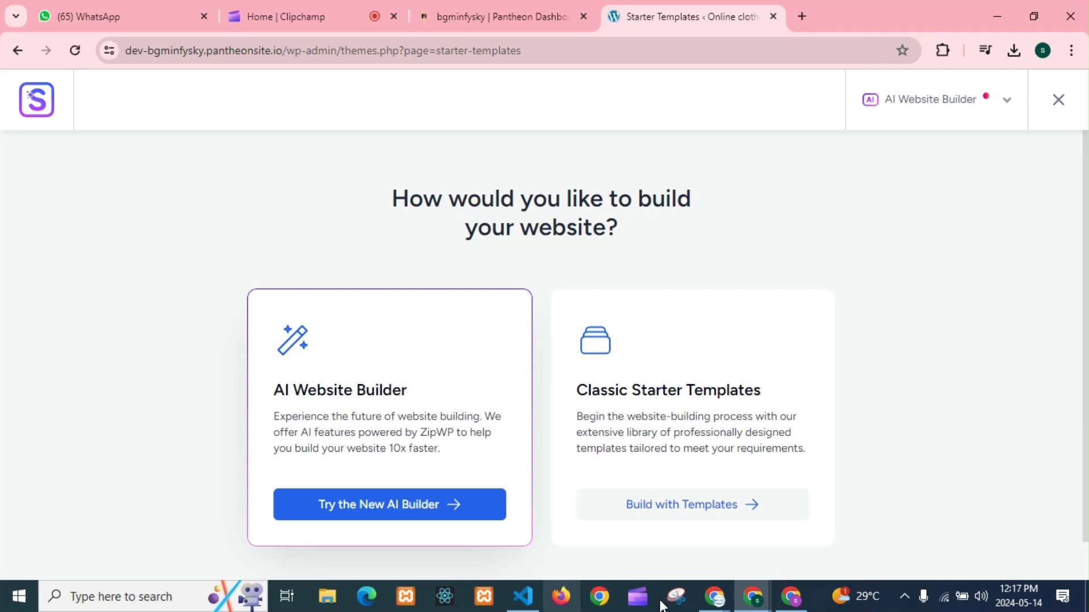
left_click(393, 513)
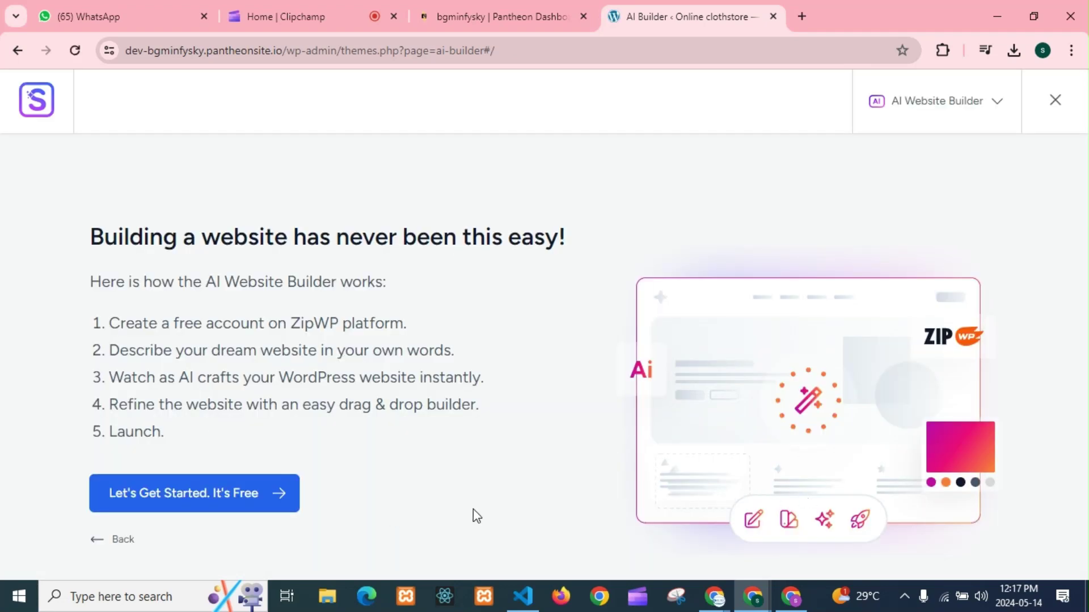
left_click(232, 501)
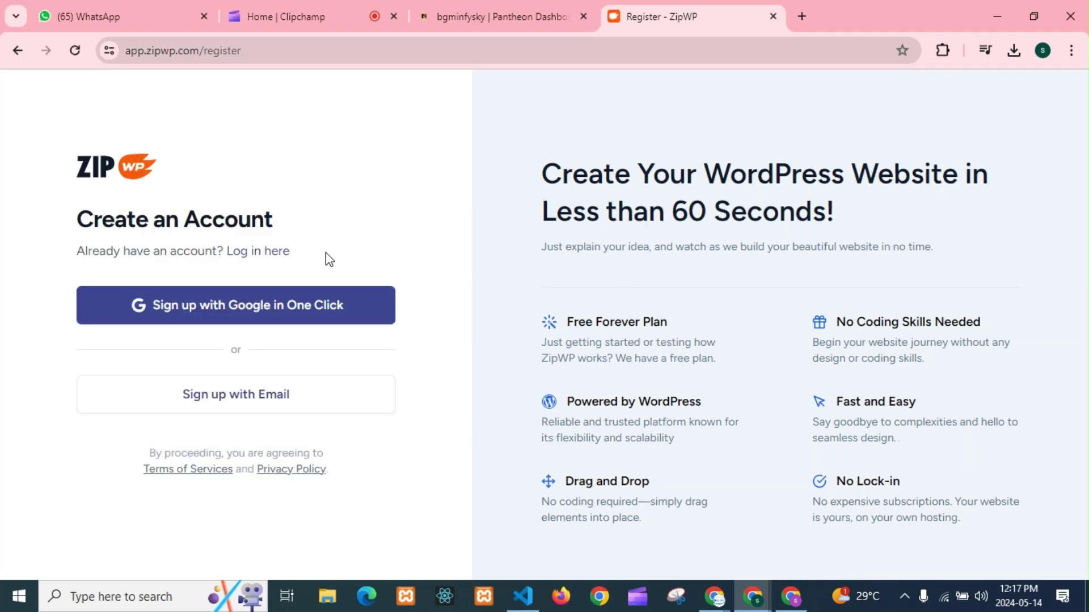
Step: Sign up to ZipWP with the Google account and connect it to this website
left_click(277, 307)
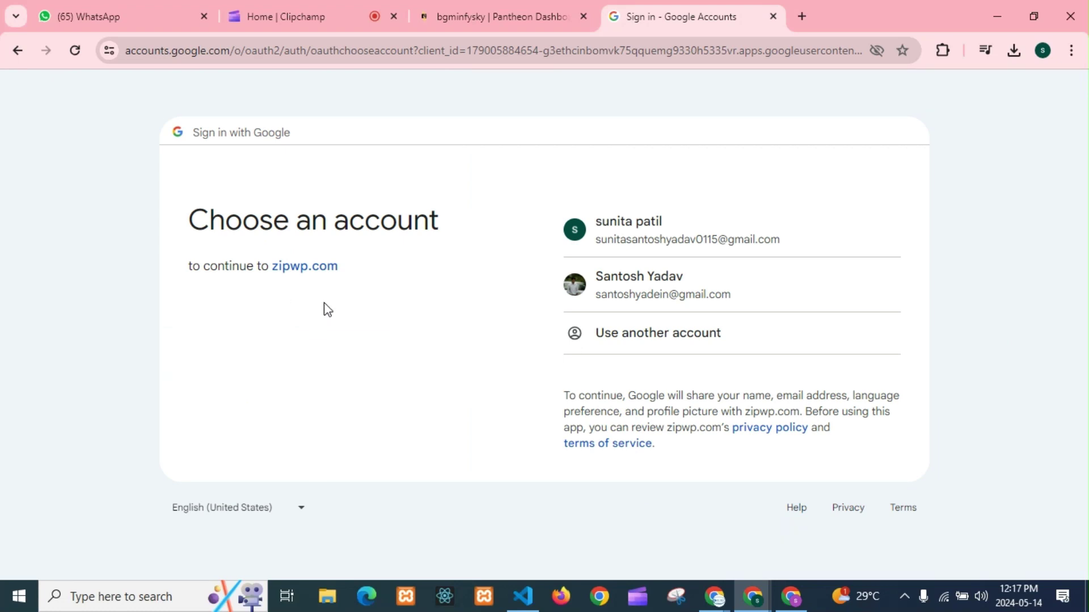
left_click(650, 244)
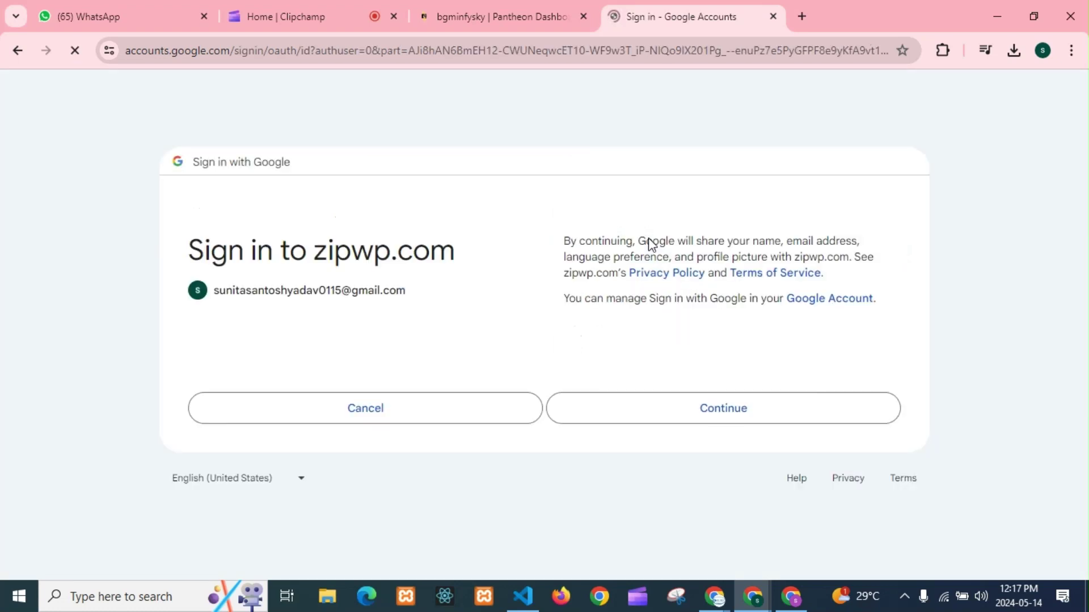
left_click(722, 408)
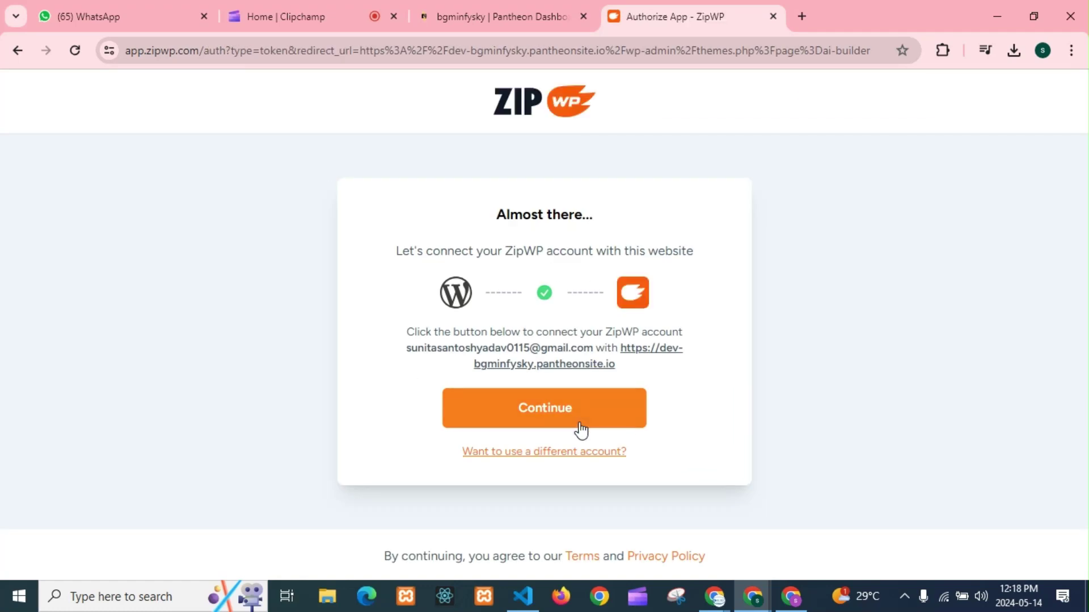
left_click(578, 424)
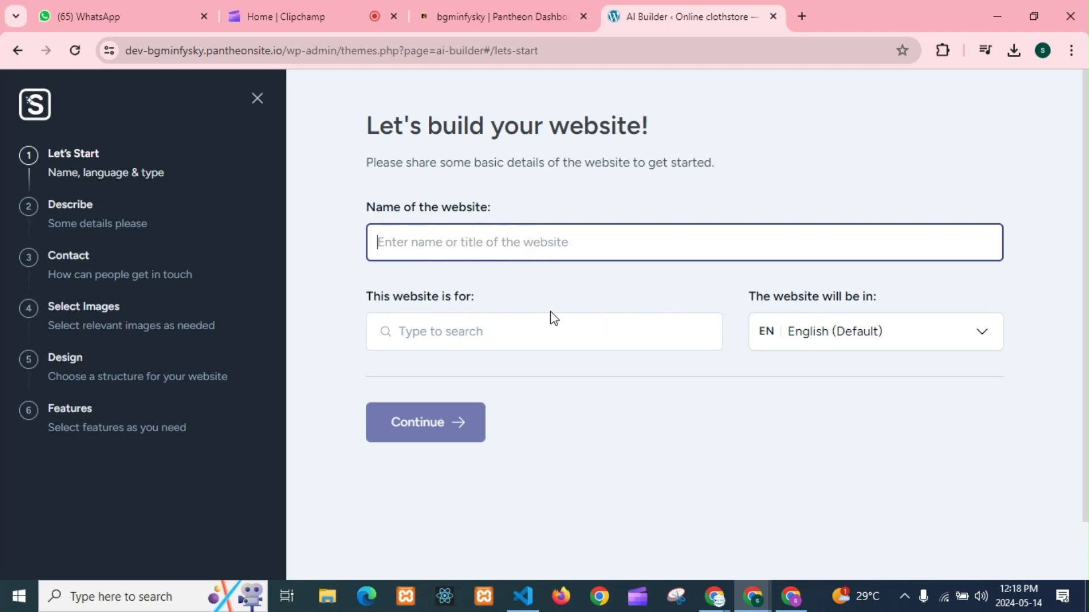
Step: Name the site 'bgminfyskyonlinestore', set its type to online cloth store, and continue
left_click(472, 242)
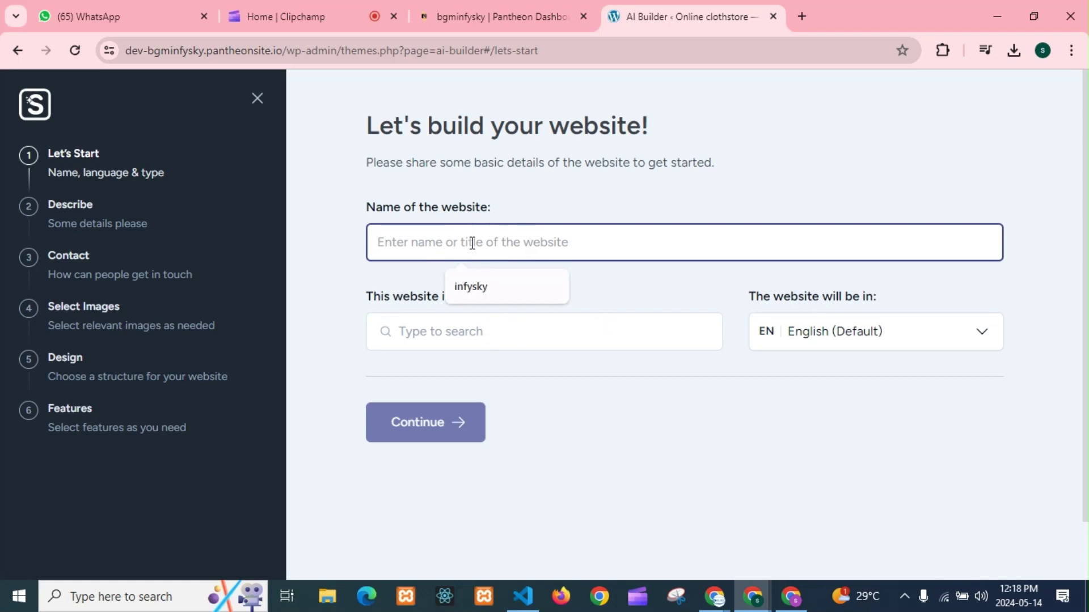
type("bgm")
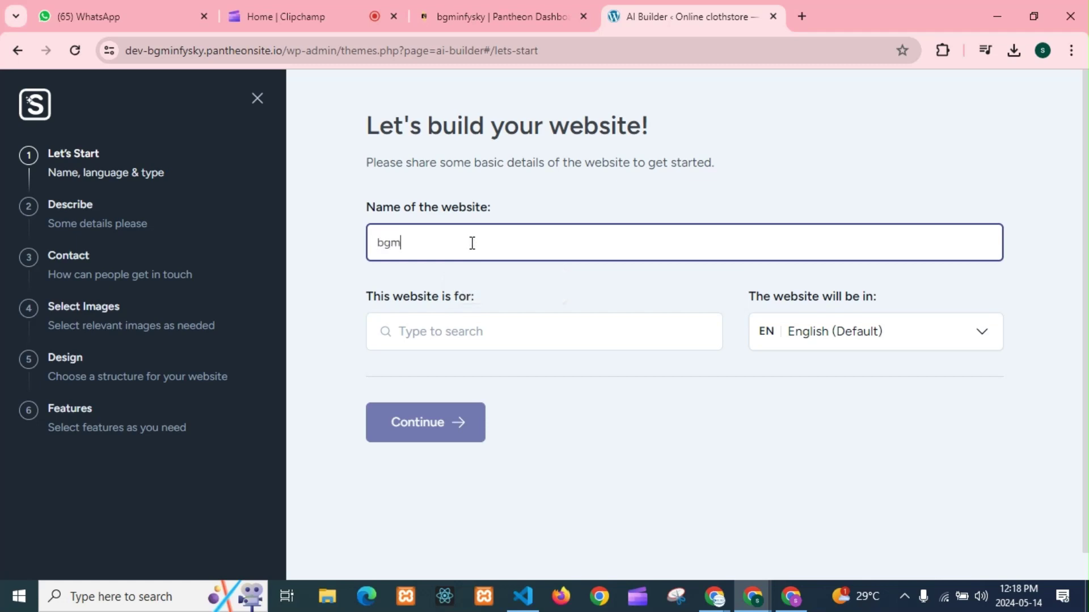
type("infyskyonlinestore")
left_click(465, 335)
type("on")
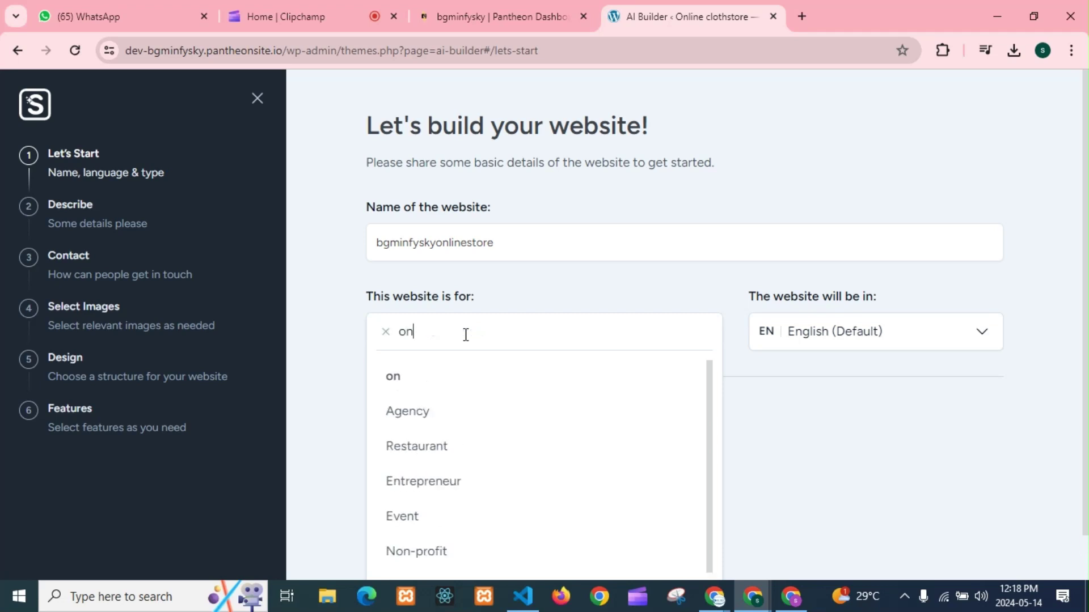
type("line cloth")
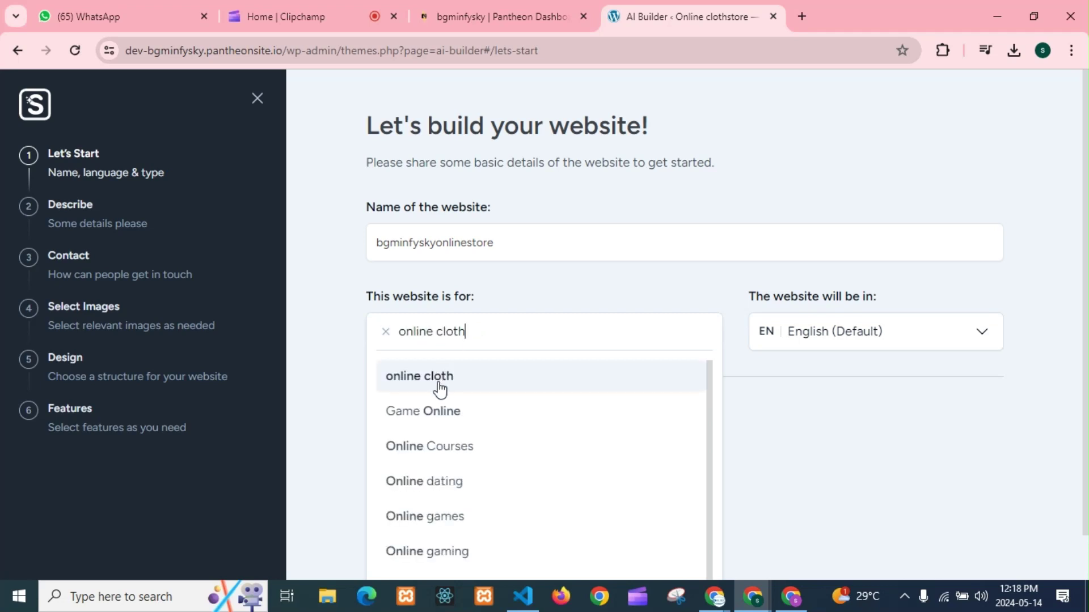
type(" str")
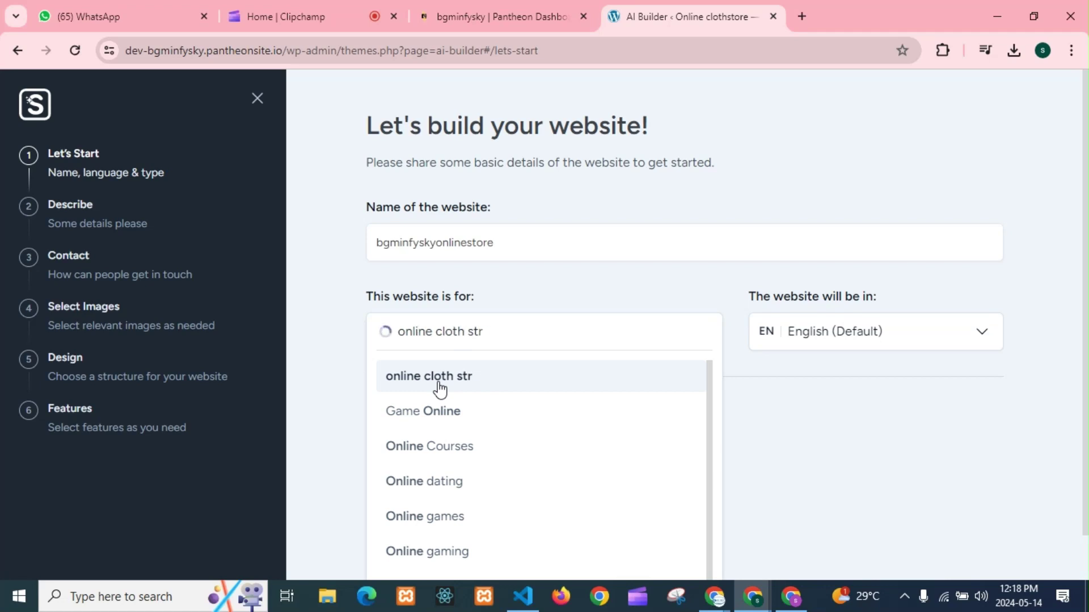
key("BackSpace")
type("ore")
left_click(440, 377)
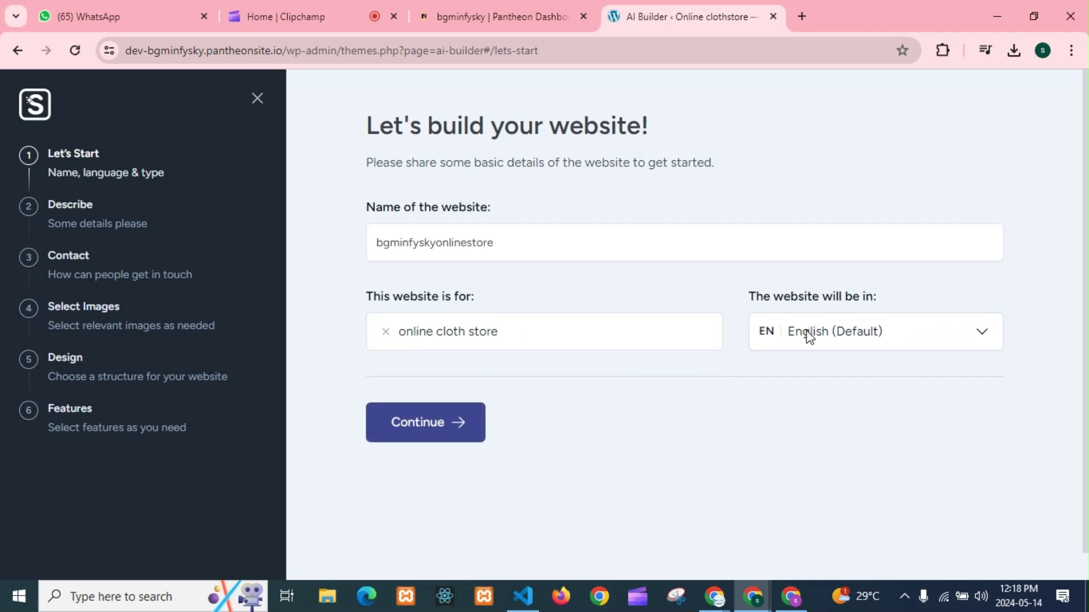
left_click(455, 447)
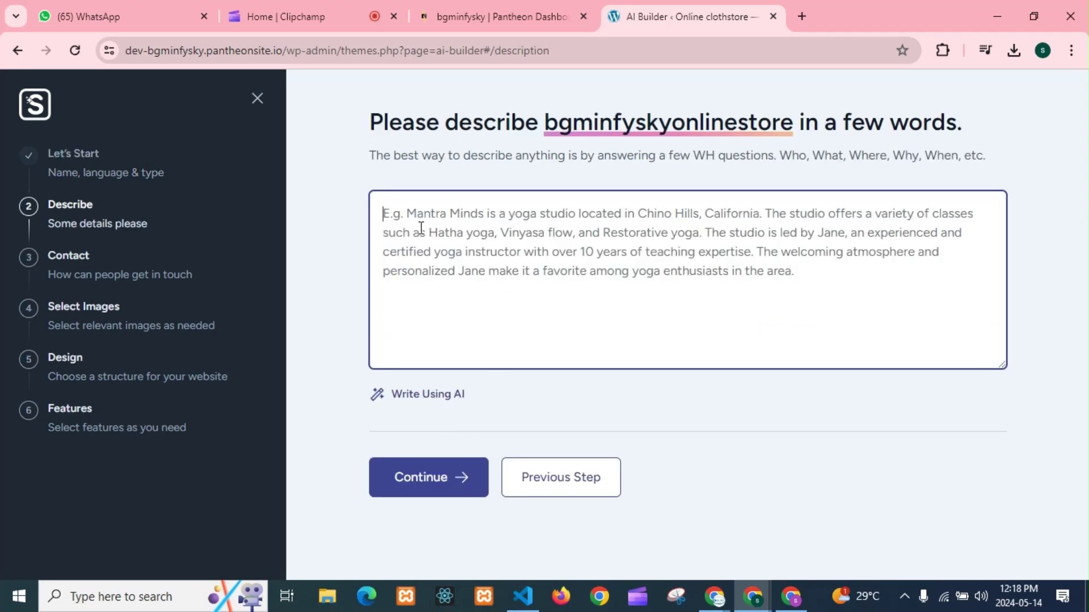
Step: Describe the store as 'It is an online cloth store where you will get all variety of clothes', AI-improve it, continue
type("It")
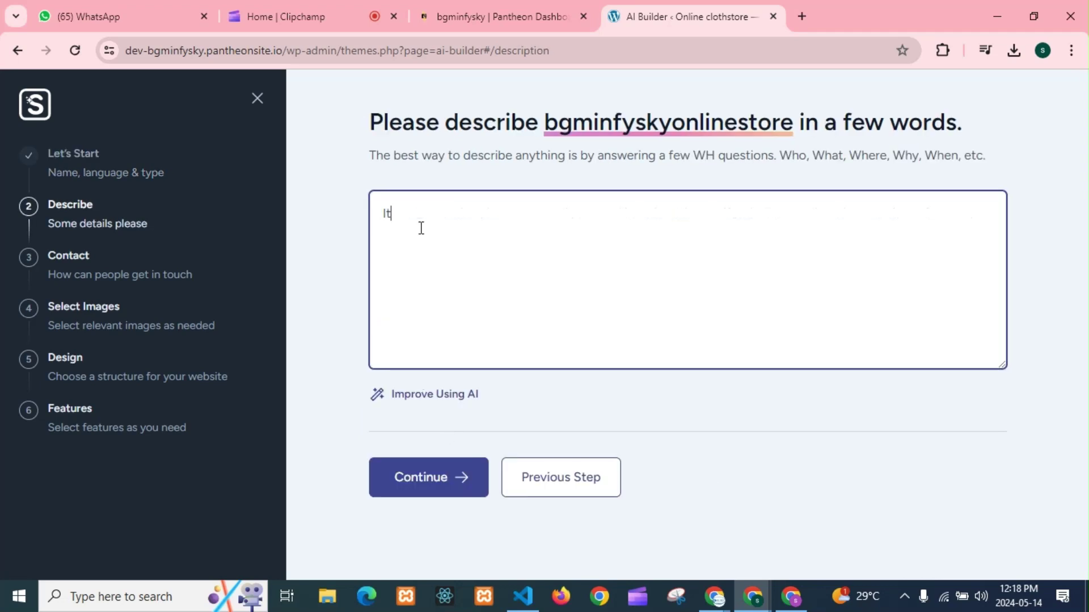
type(" is an online cloth store w")
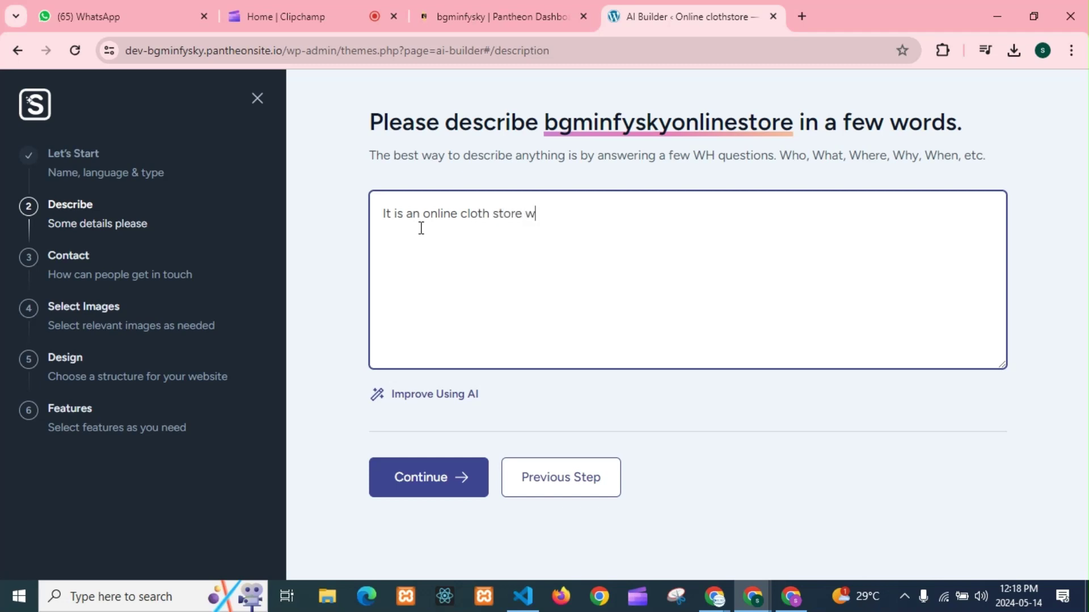
type("here you will get all v")
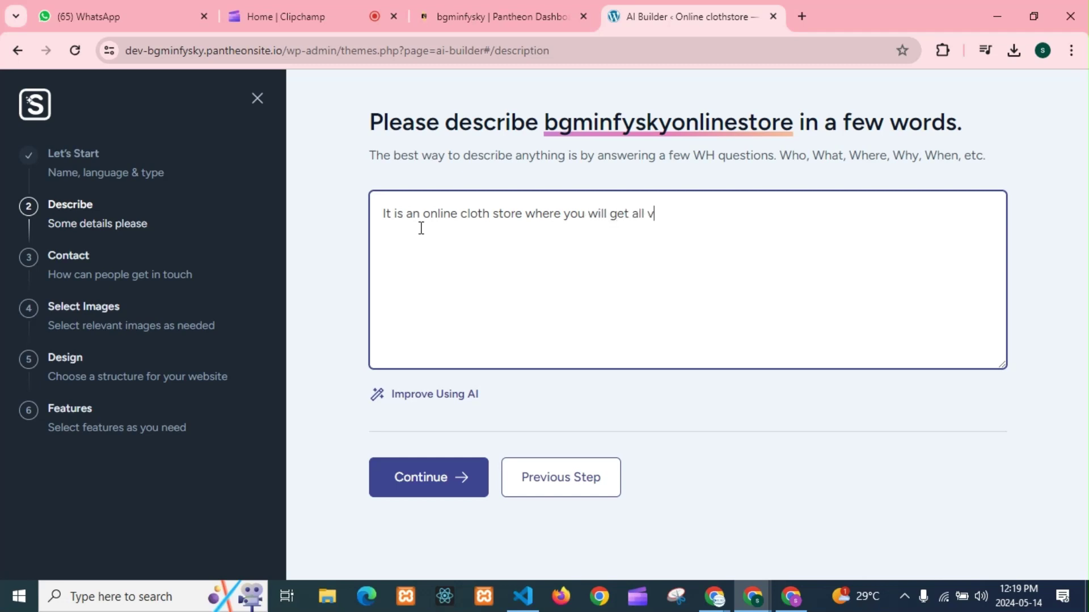
type("ariety of clothes")
left_click(400, 406)
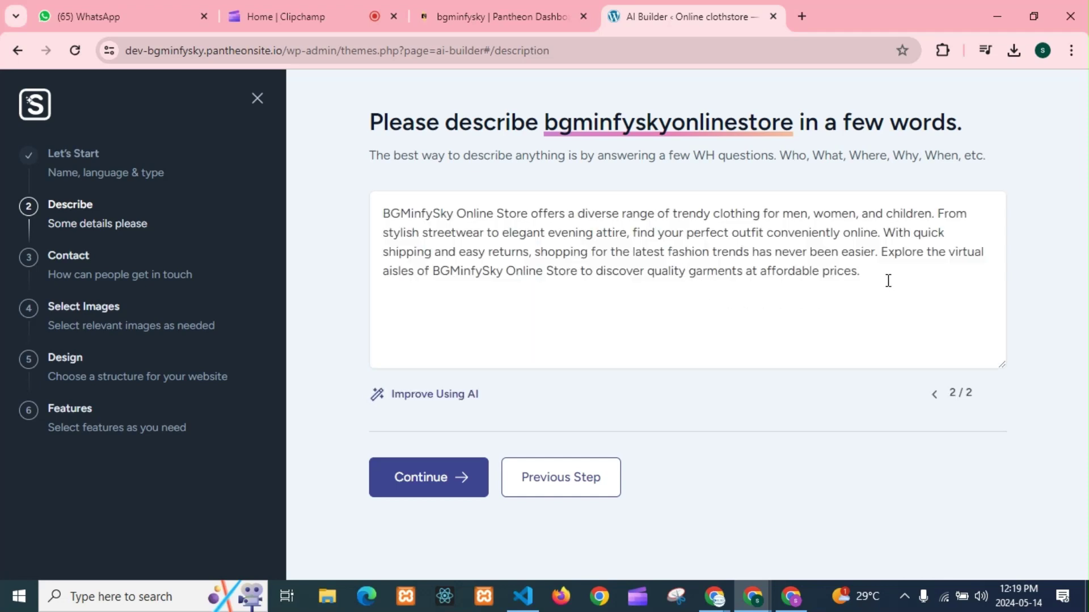
left_click_drag(889, 281, 437, 232)
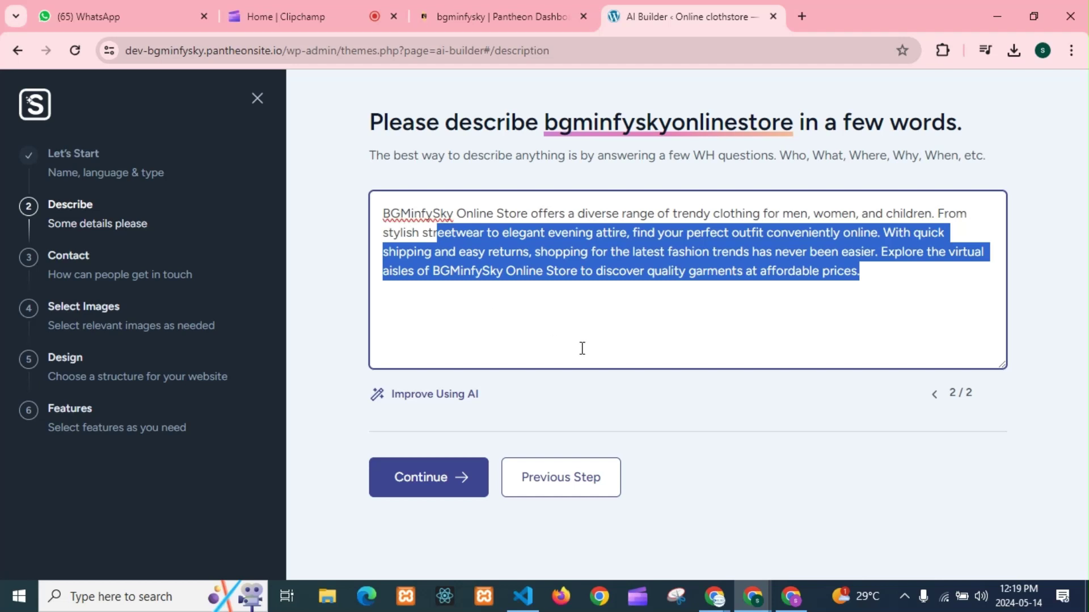
left_click(437, 485)
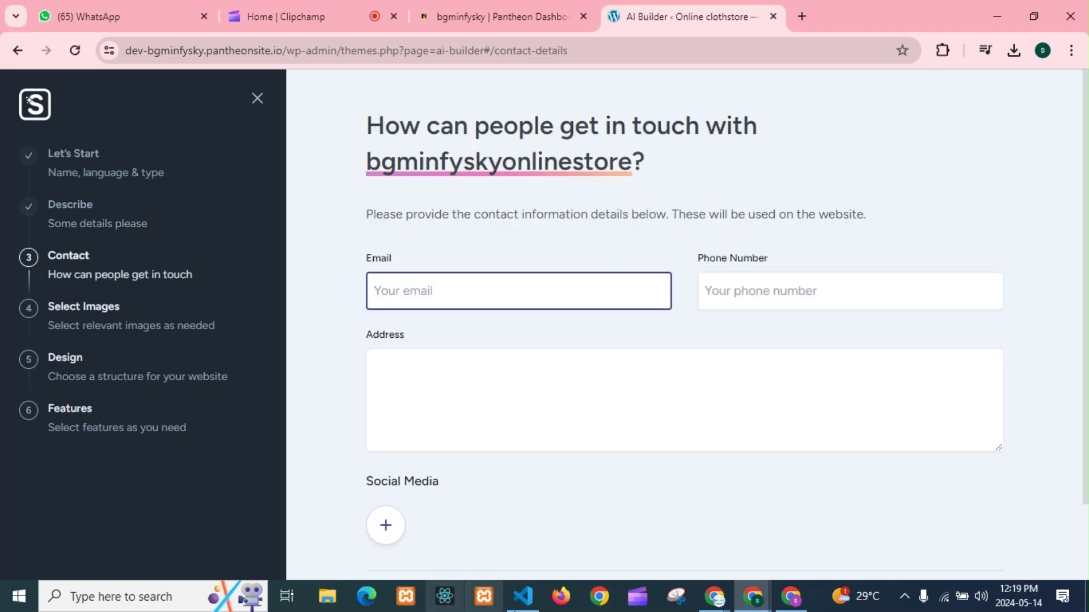
Step: Fill the contact e-mail from the saved suggestion and enter the store's phone number
left_click(448, 290)
left_click(512, 364)
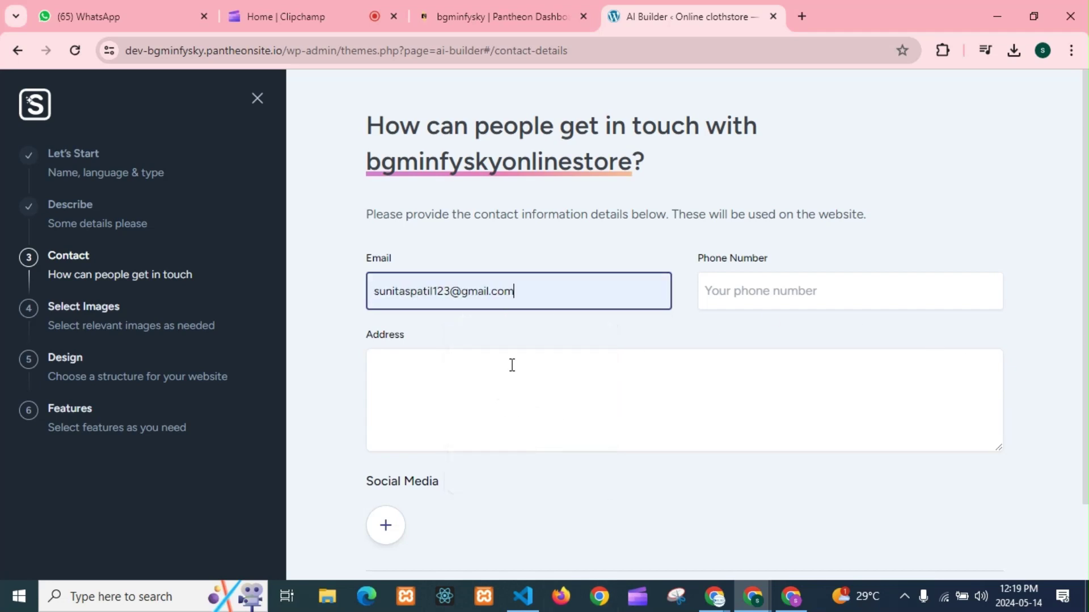
left_click(732, 289)
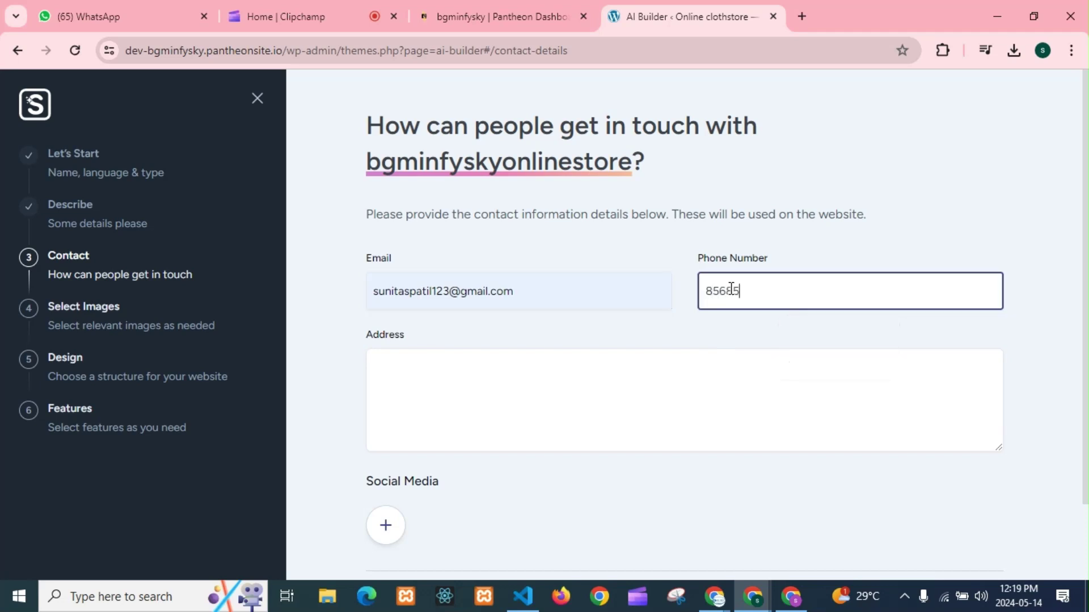
Step: Autofill the store address, delete its duplicate copy, and continue to image selection
left_click(502, 374)
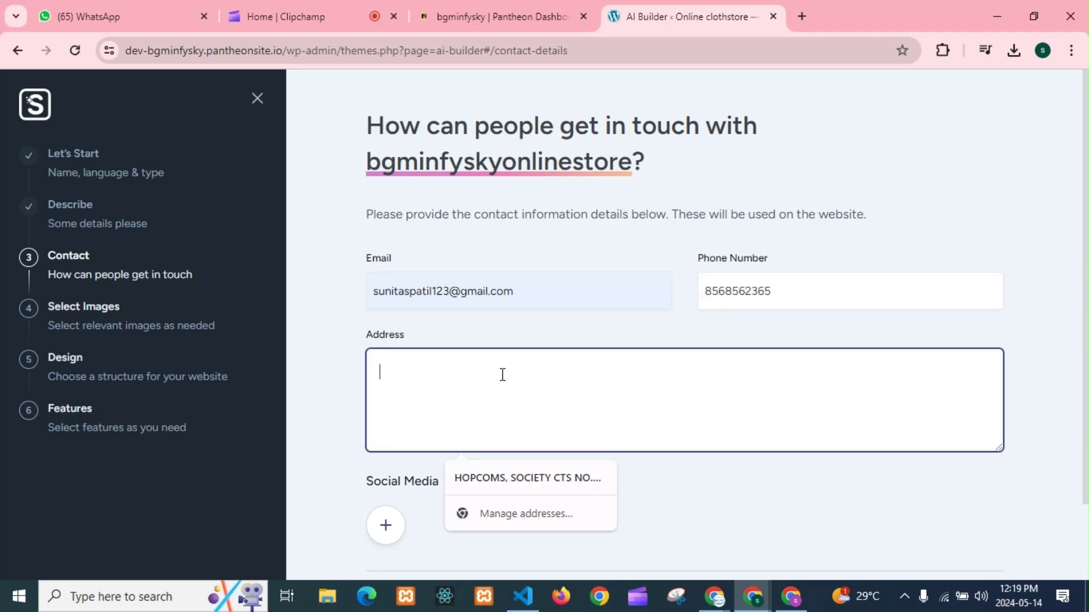
left_click(533, 491)
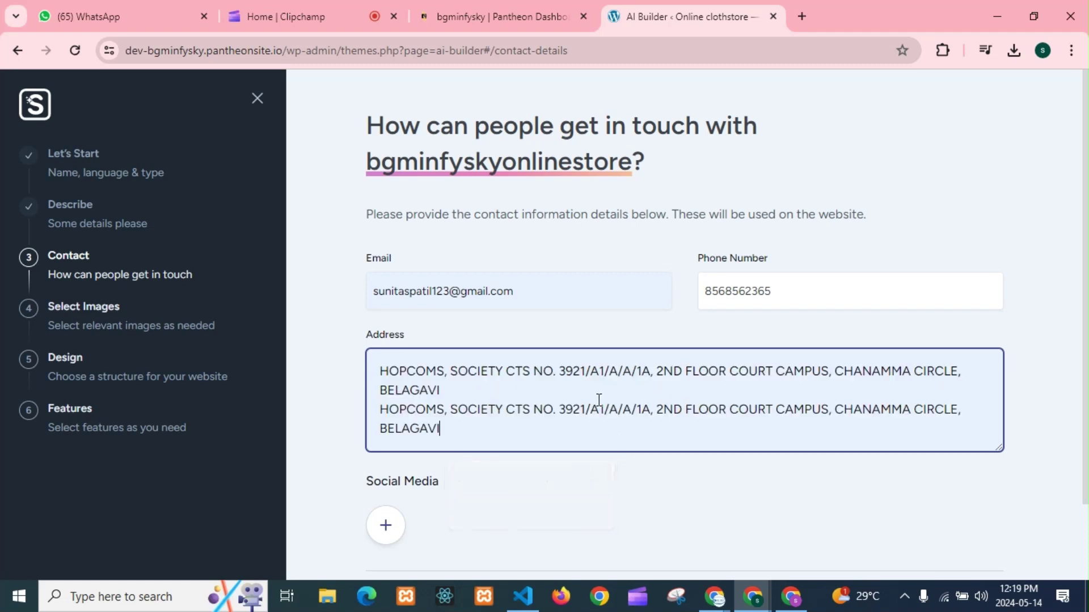
left_click_drag(457, 428, 370, 409)
key("BackSpace")
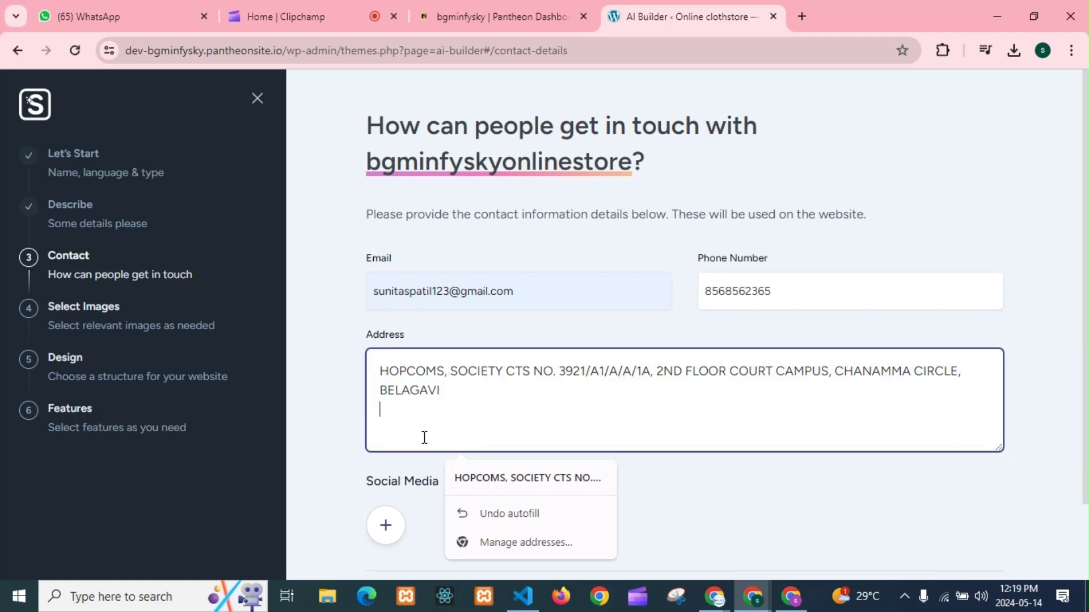
left_click(724, 503)
scroll(630, 429, "down", 2)
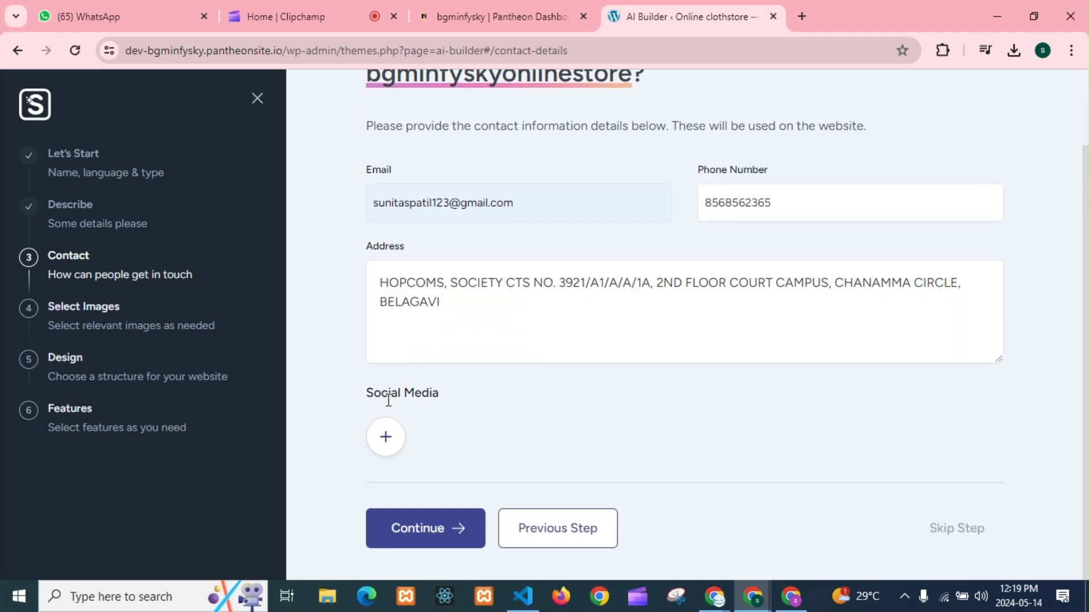
scroll(533, 416, "up", 2)
scroll(537, 418, "down", 2)
left_click(439, 533)
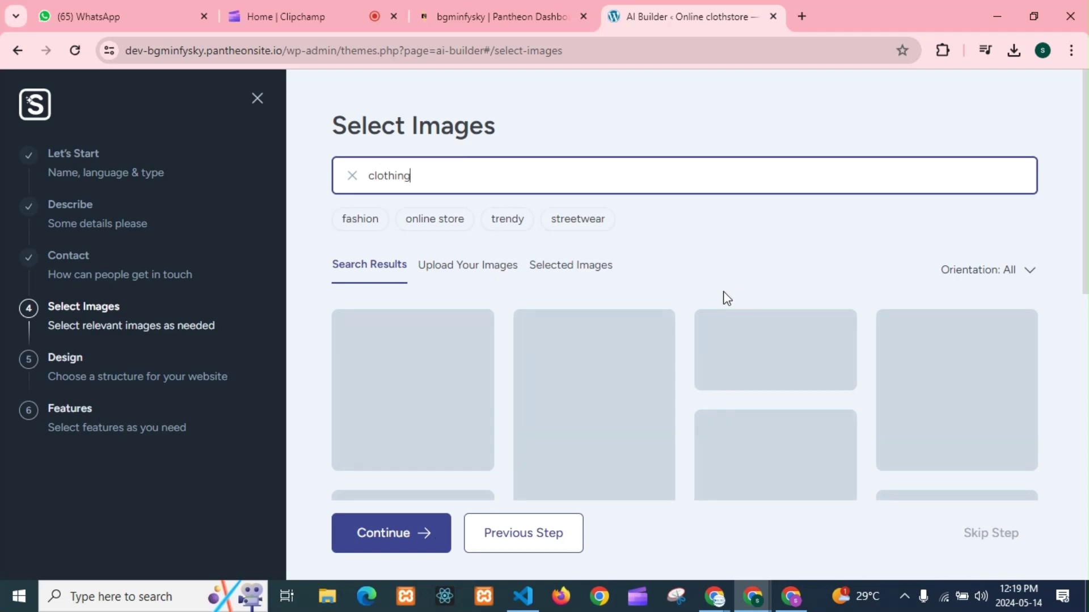
Step: Select the shirts-on-hangers, clothing rack, jeans-and-white-shirt, warm-lit rack and mannequin-with-hat photos
scroll(828, 399, "down", 2)
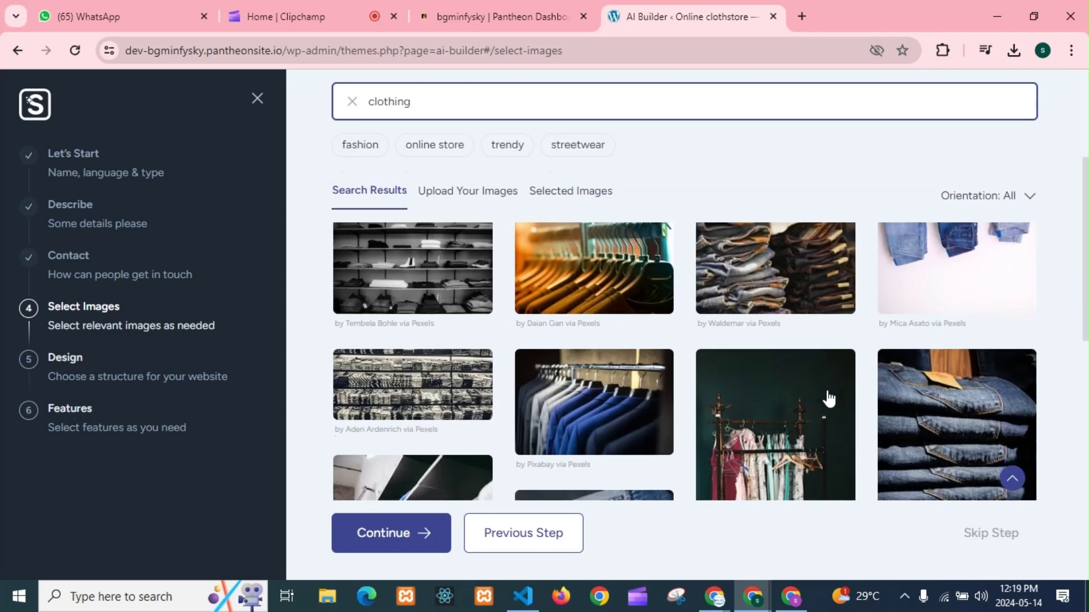
scroll(828, 398, "down", 3)
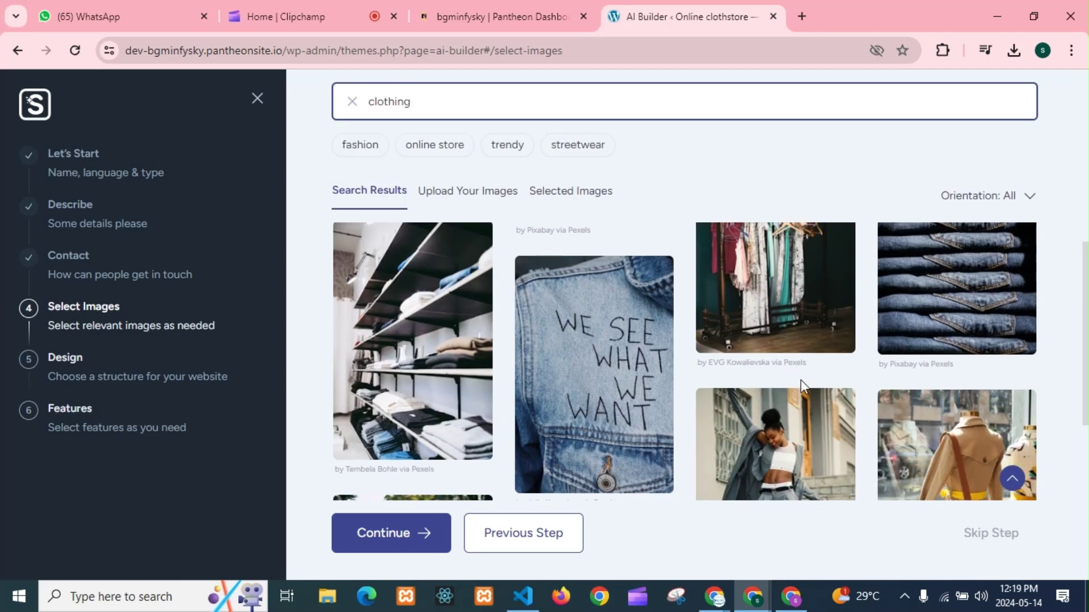
scroll(802, 369, "up", 5)
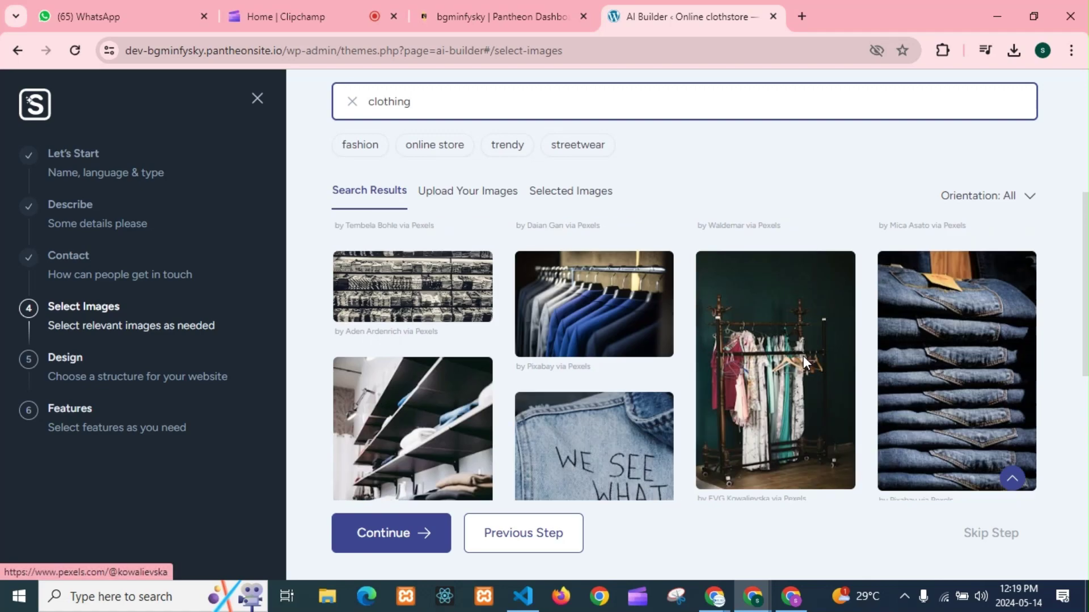
scroll(709, 420, "down", 5)
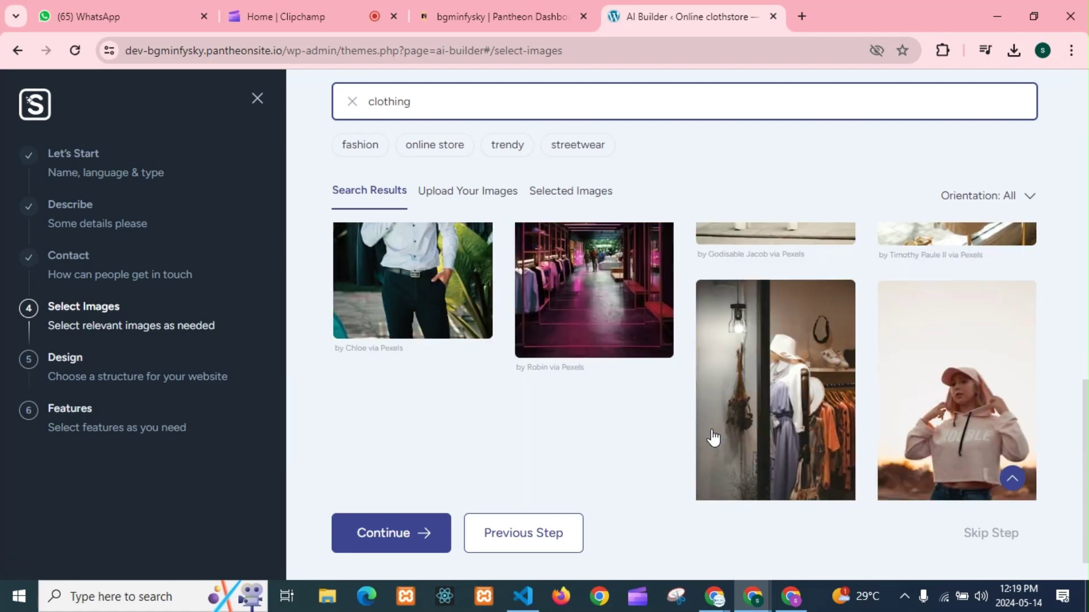
scroll(713, 435, "up", 3)
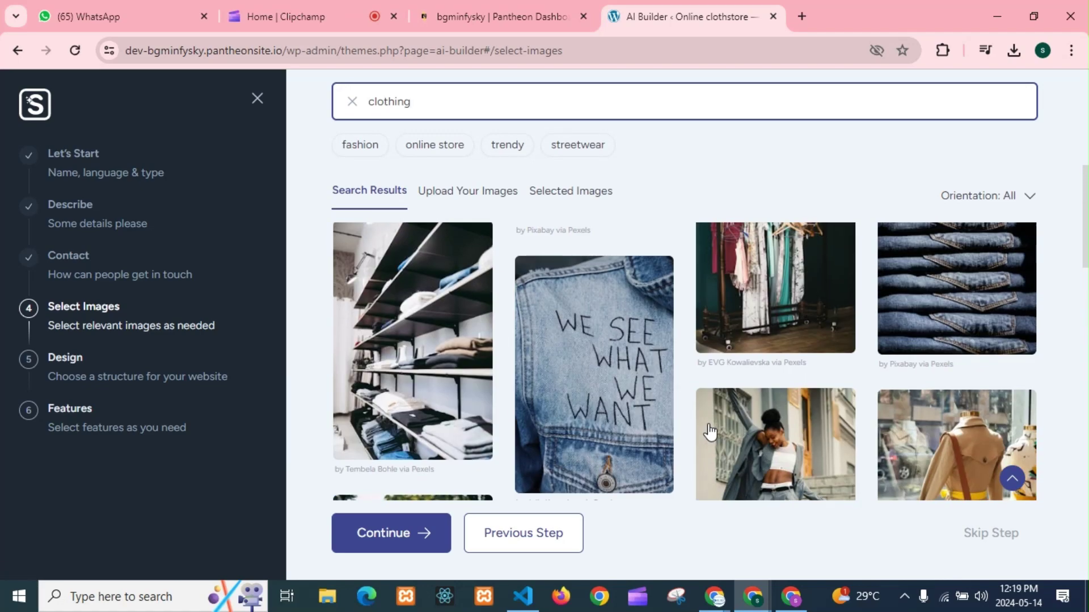
scroll(709, 432, "up", 3)
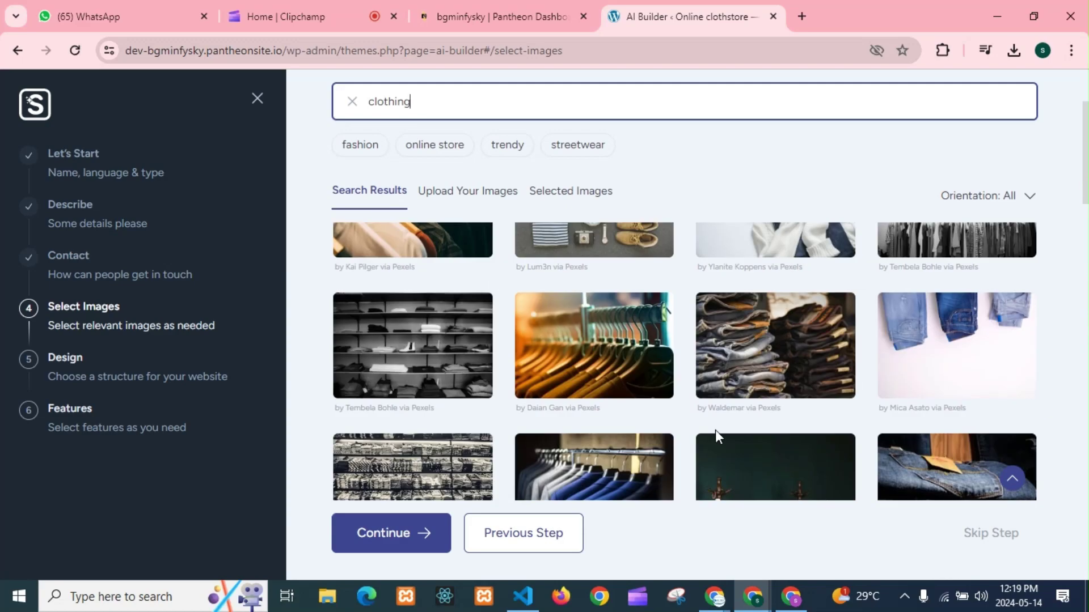
left_click(407, 385)
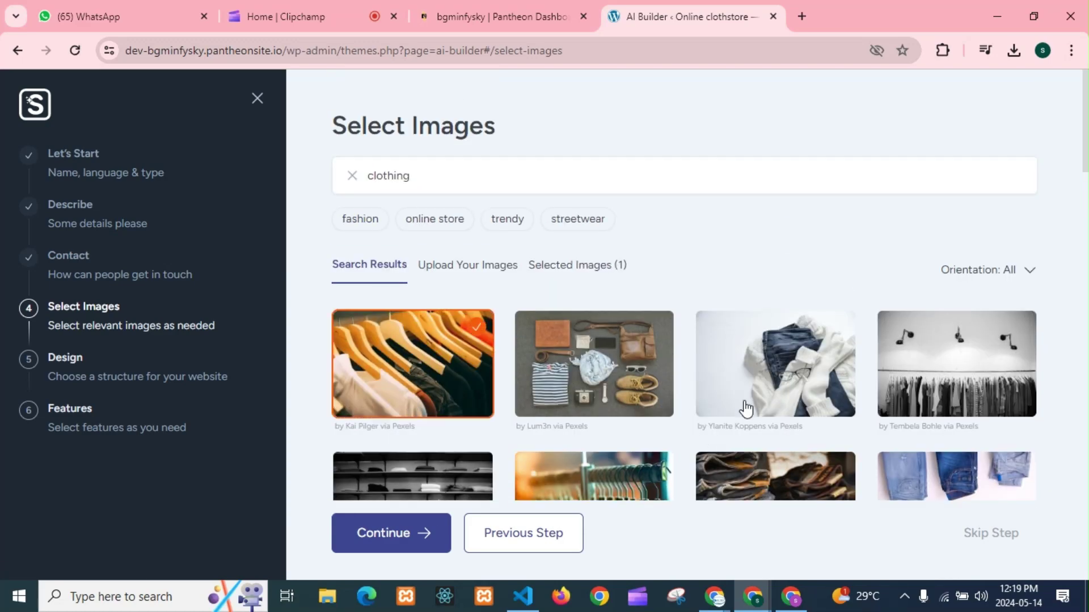
left_click(949, 381)
left_click(785, 377)
scroll(822, 397, "down", 2)
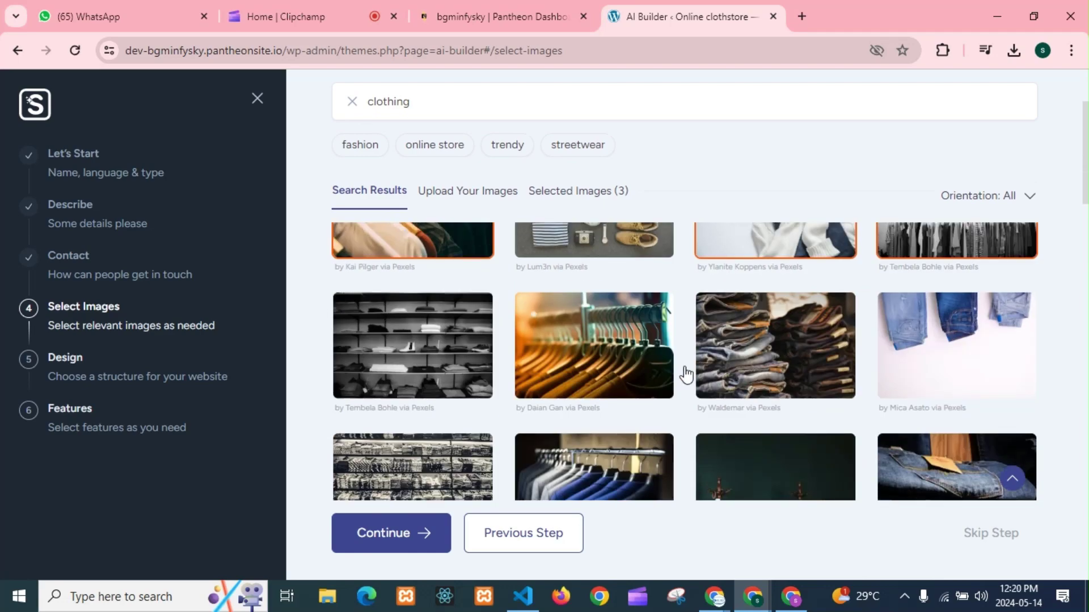
left_click(595, 363)
scroll(709, 450, "down", 5)
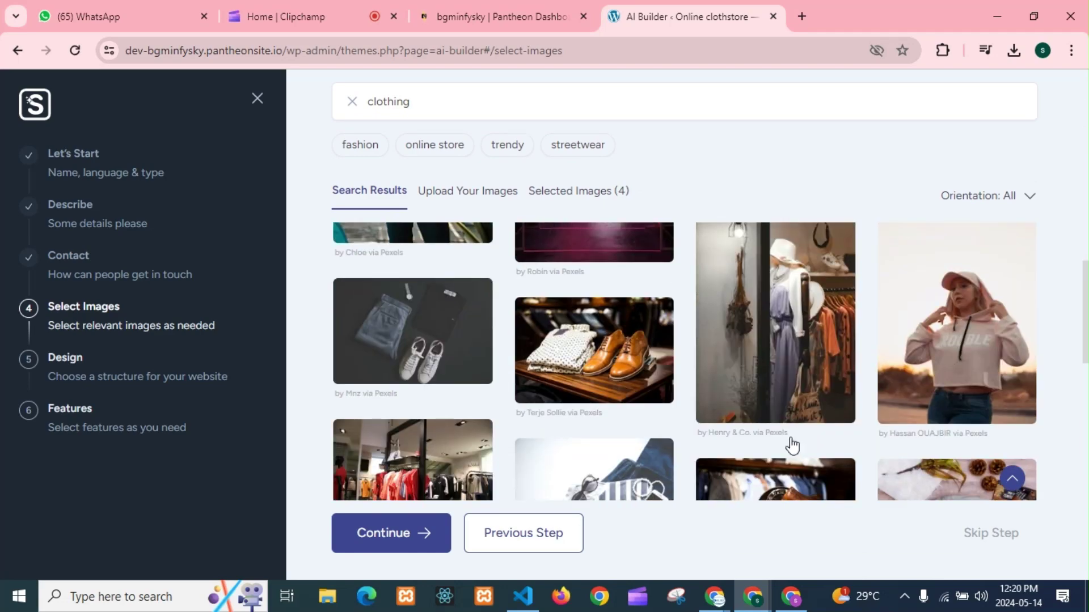
left_click(808, 380)
Step: Add the floral-jacket woman, dress, purple fabric and yellow-shoes photos to the selection
scroll(720, 447, "down", 6)
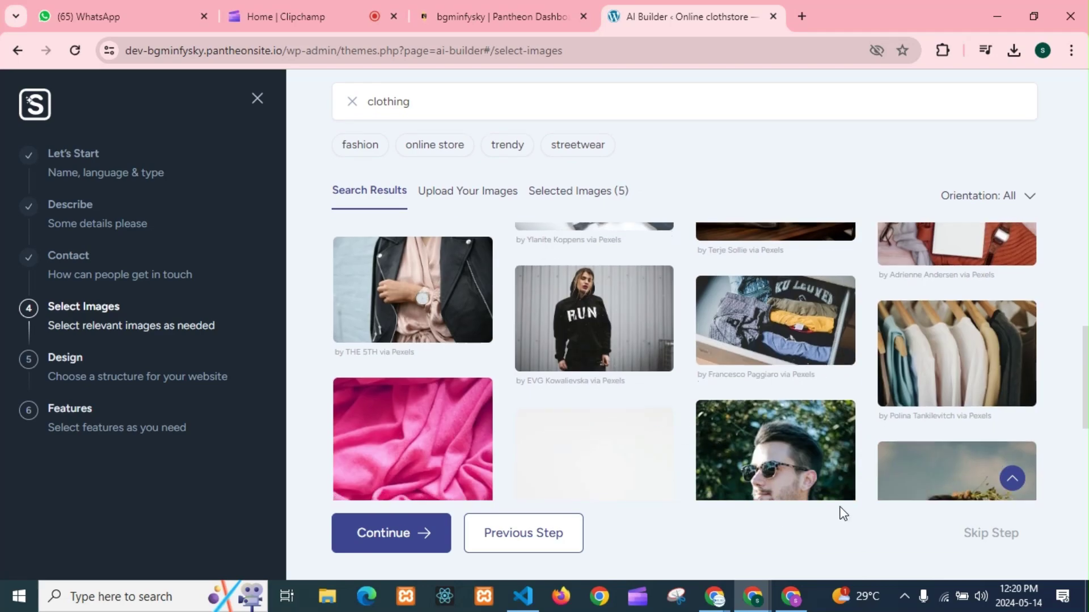
scroll(822, 499, "down", 4)
scroll(809, 491, "down", 3)
scroll(811, 488, "up", 3)
left_click(900, 366)
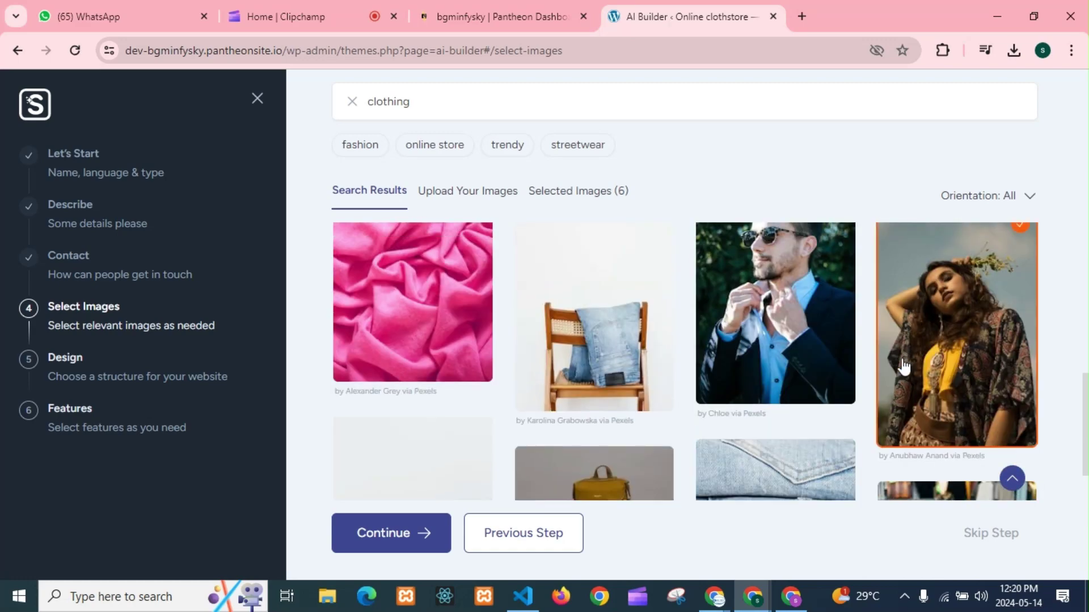
scroll(639, 447, "down", 3)
scroll(639, 447, "down", 1)
scroll(801, 403, "down", 10)
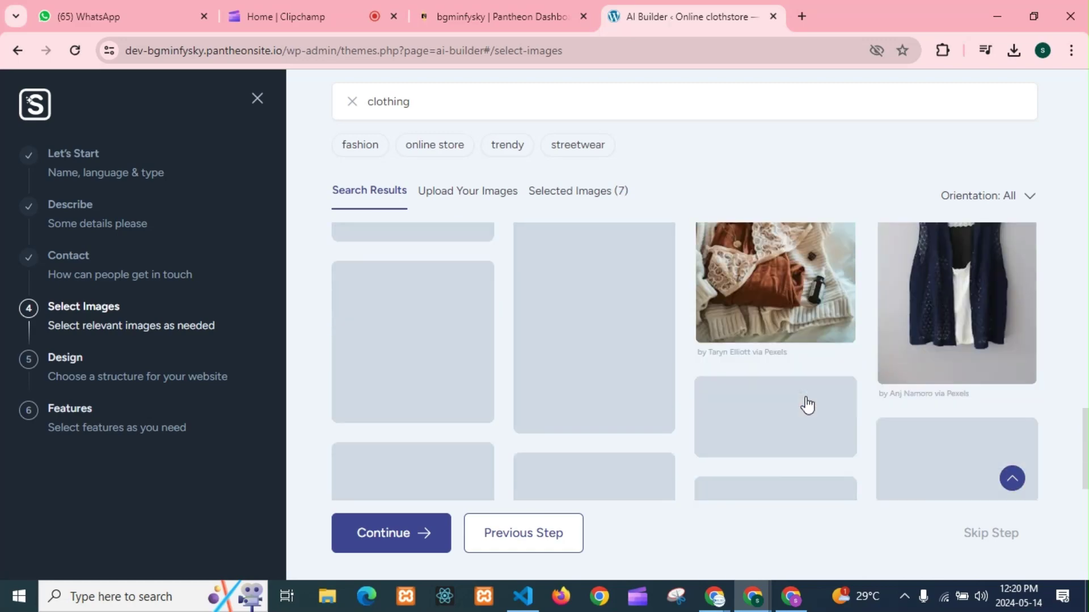
scroll(729, 417, "down", 6)
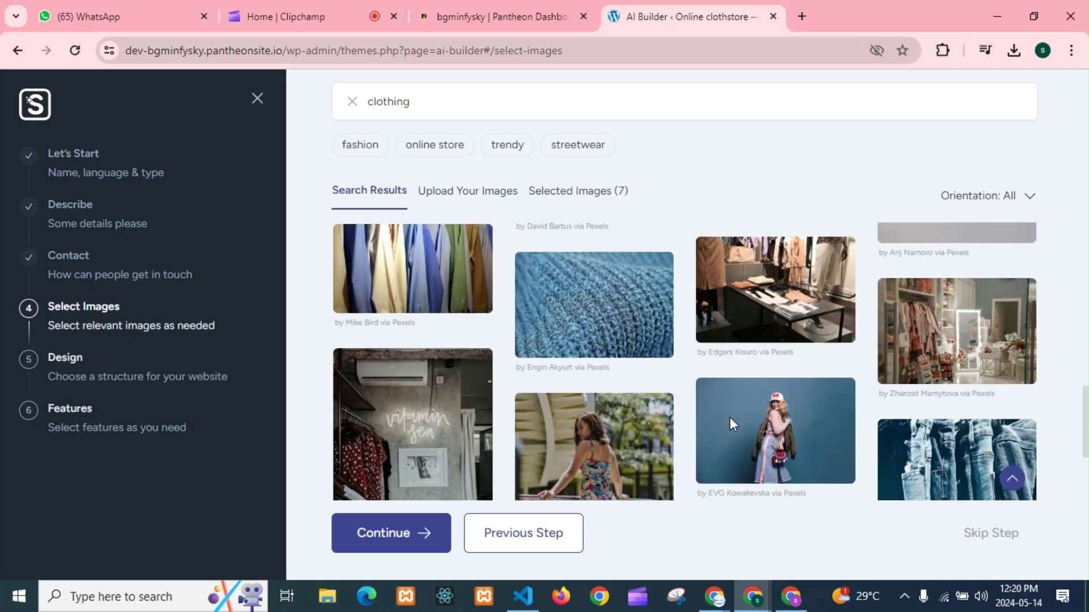
left_click(630, 438)
scroll(726, 438, "down", 4)
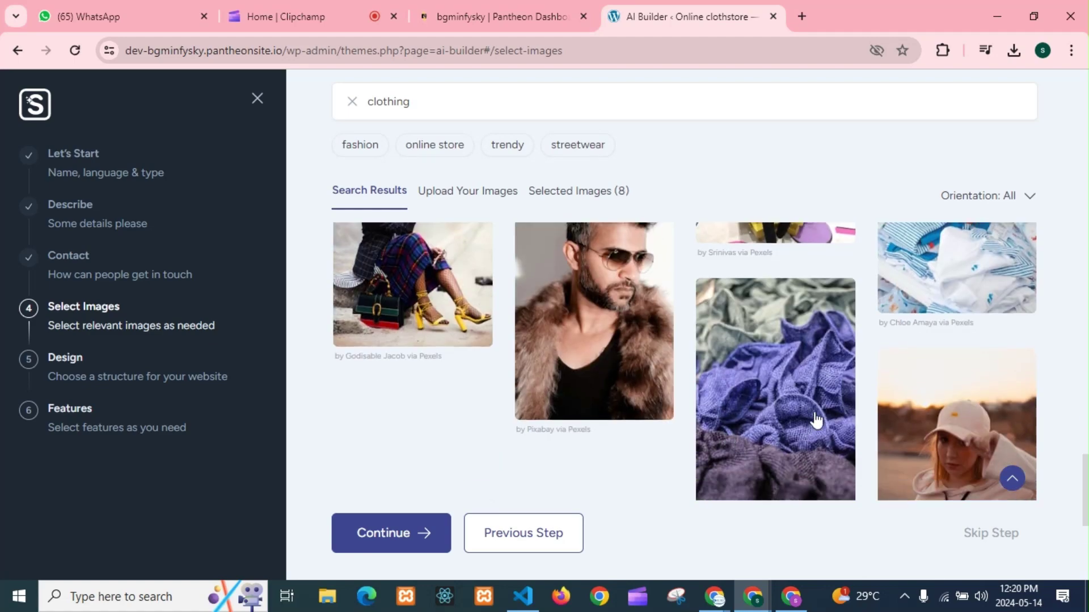
left_click(805, 396)
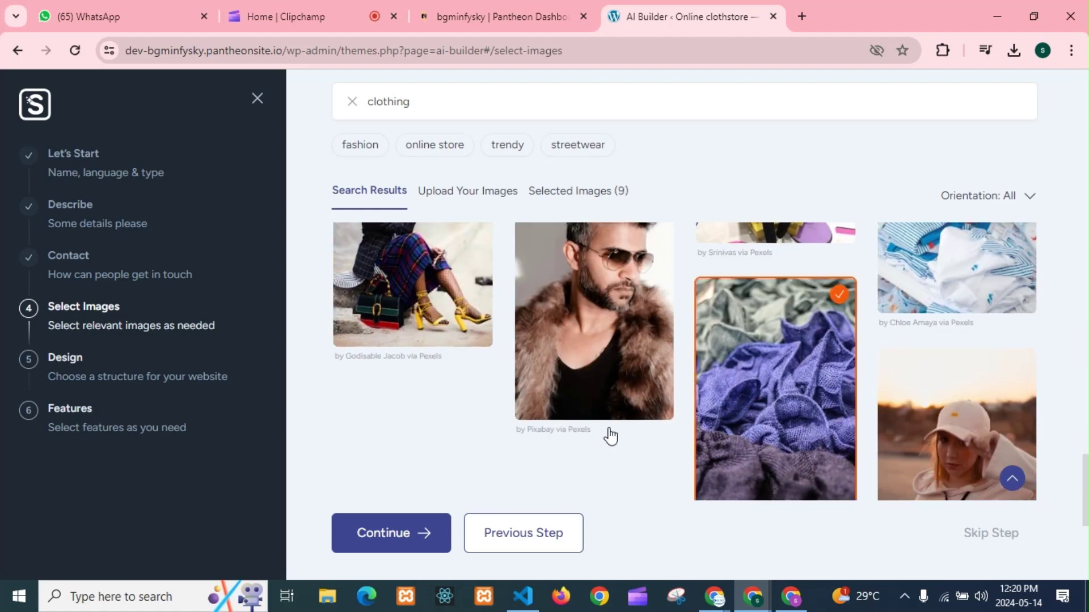
left_click(361, 303)
scroll(678, 346, "down", 8)
scroll(685, 320, "up", 10)
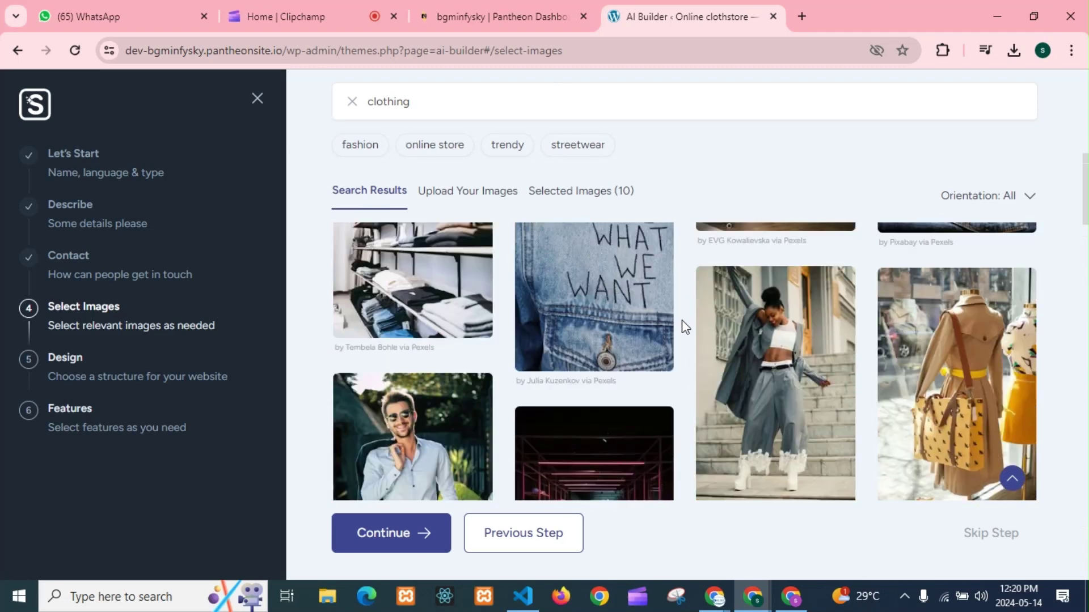
left_click(427, 177)
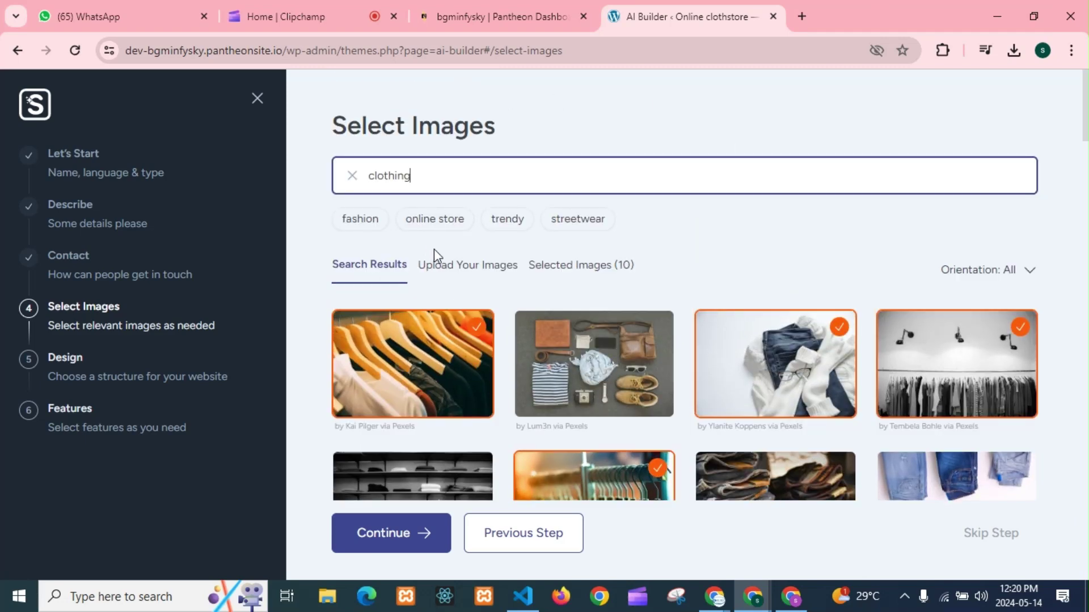
Step: Browse the online store and trendy image searches, then return to the clothing results
left_click(430, 221)
scroll(754, 352, "down", 1)
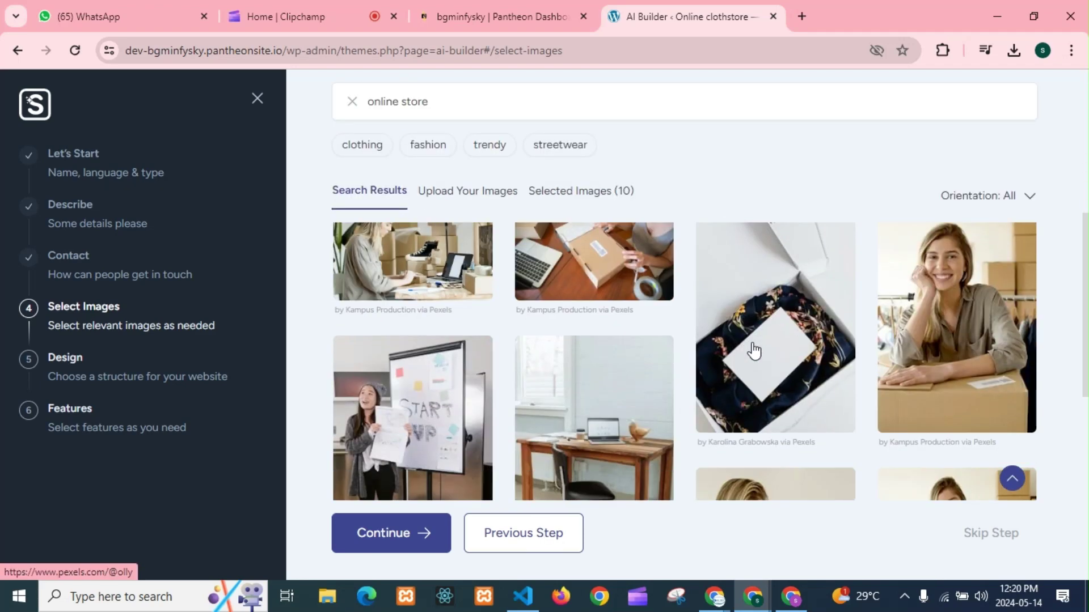
scroll(401, 242, "up", 1)
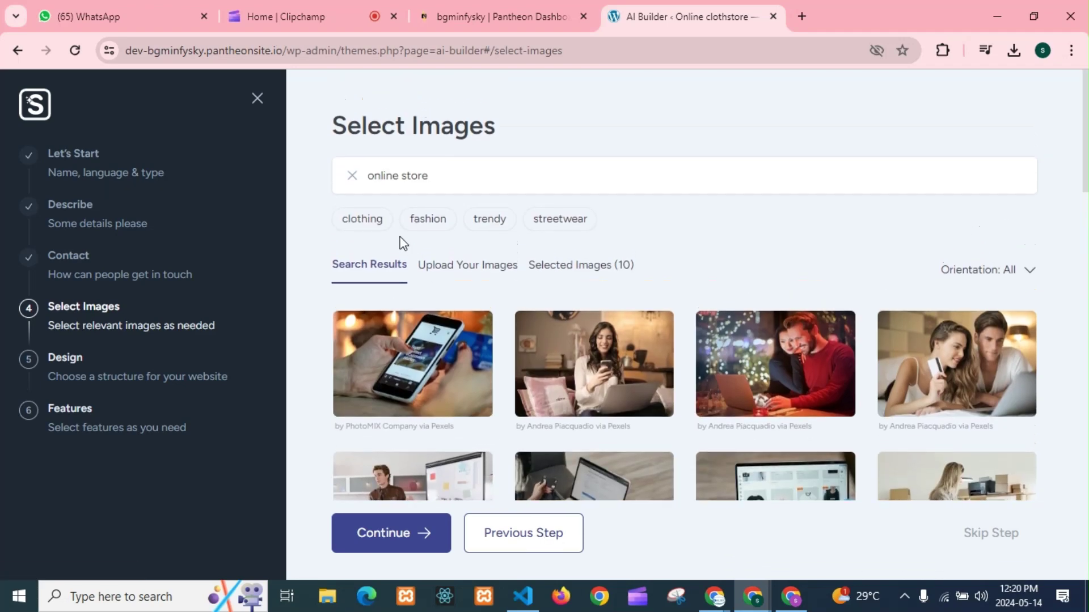
left_click(367, 223)
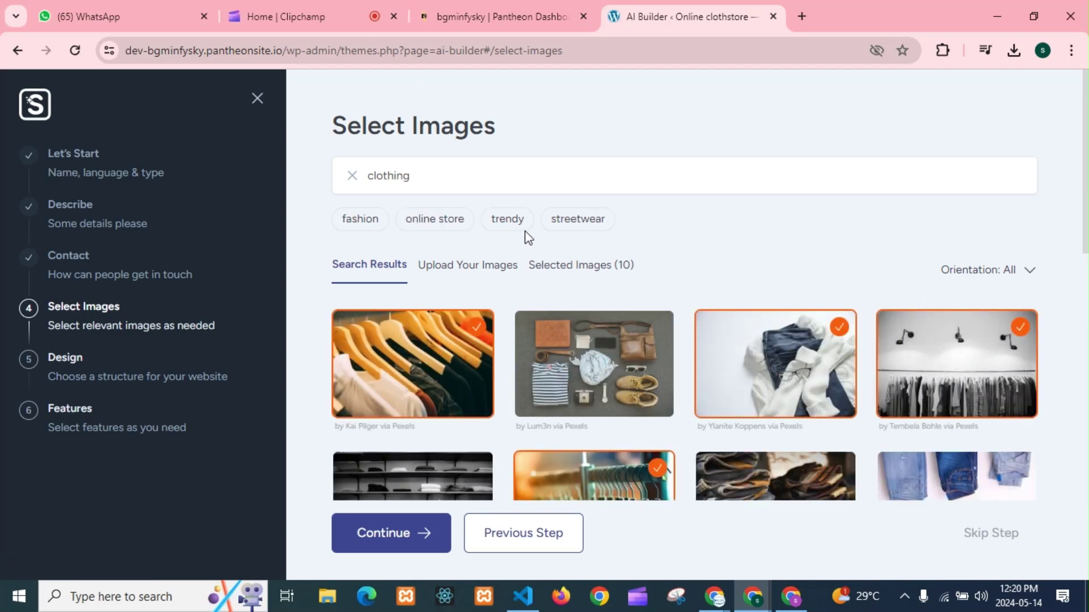
left_click(523, 225)
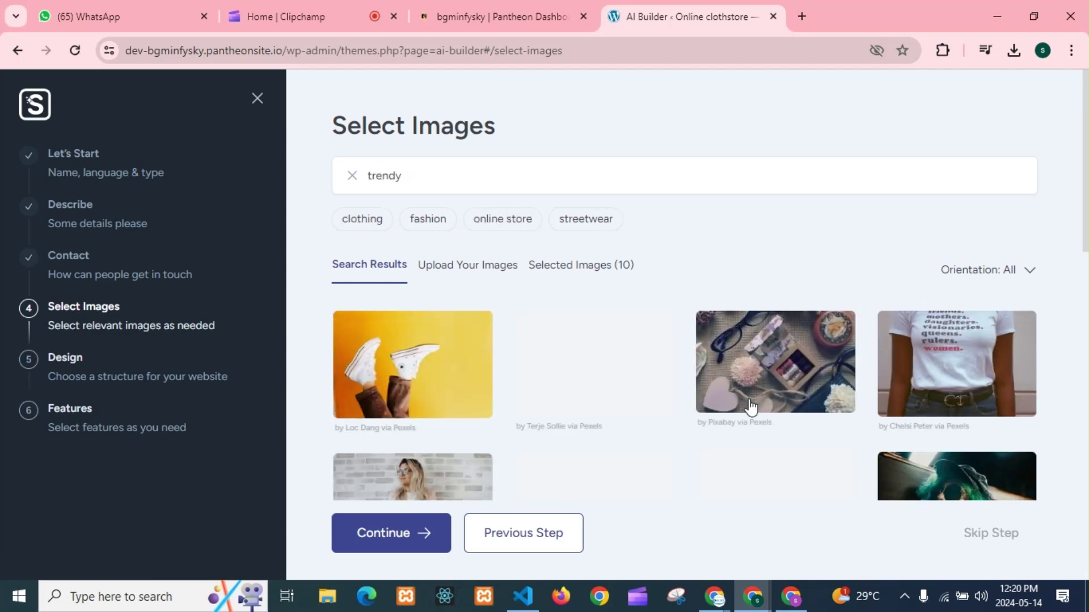
scroll(750, 407, "down", 6)
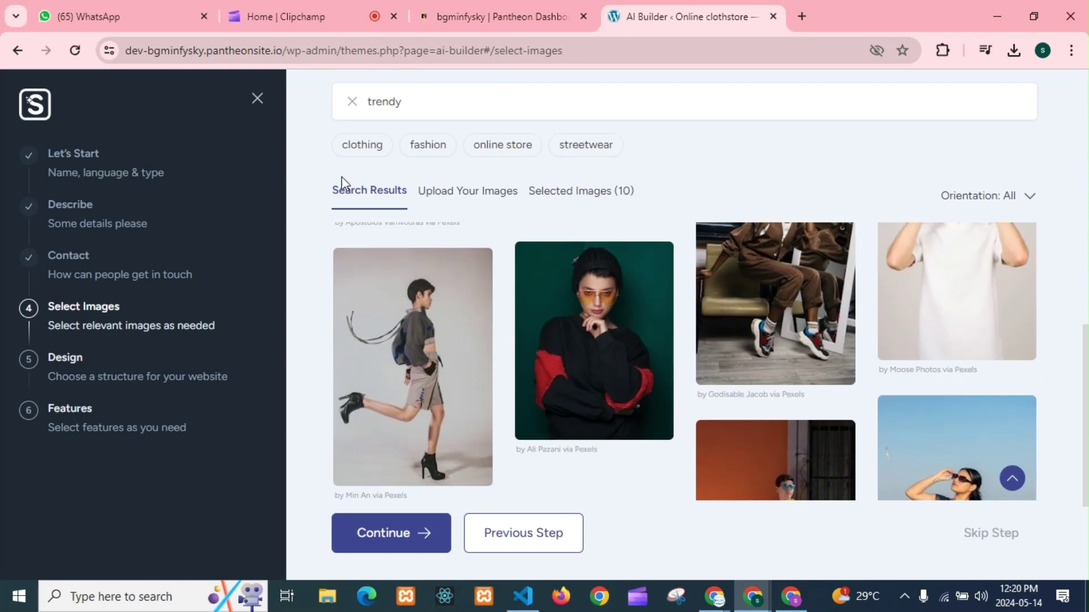
left_click(367, 149)
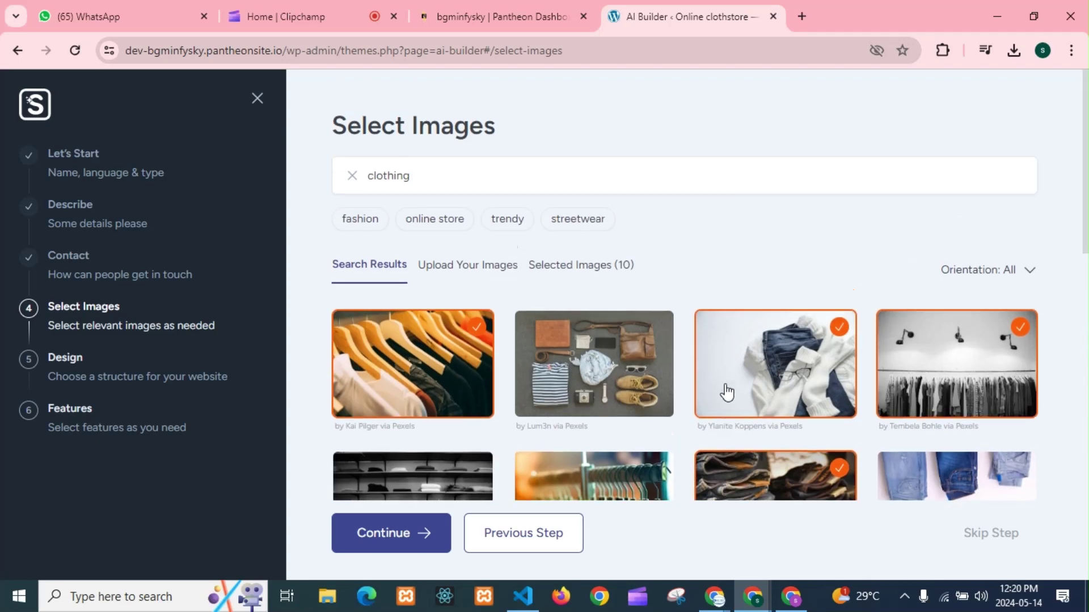
Step: Deselect the clothes-on-hangers photo, leaving 9 selected, and continue to the Design step
left_click(434, 365)
scroll(658, 425, "down", 10)
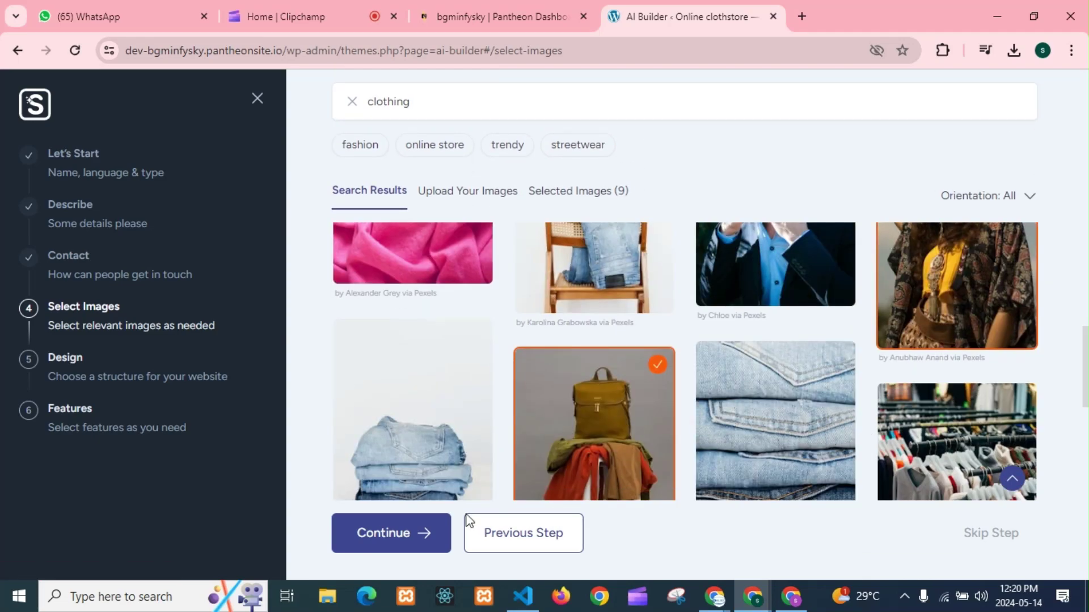
left_click(386, 535)
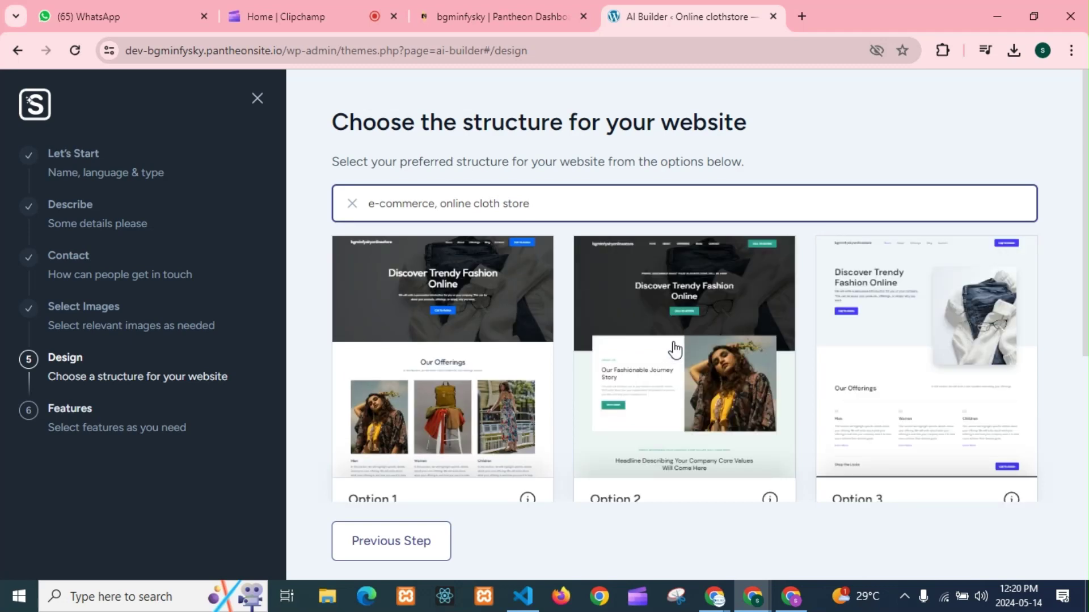
scroll(648, 382, "down", 7)
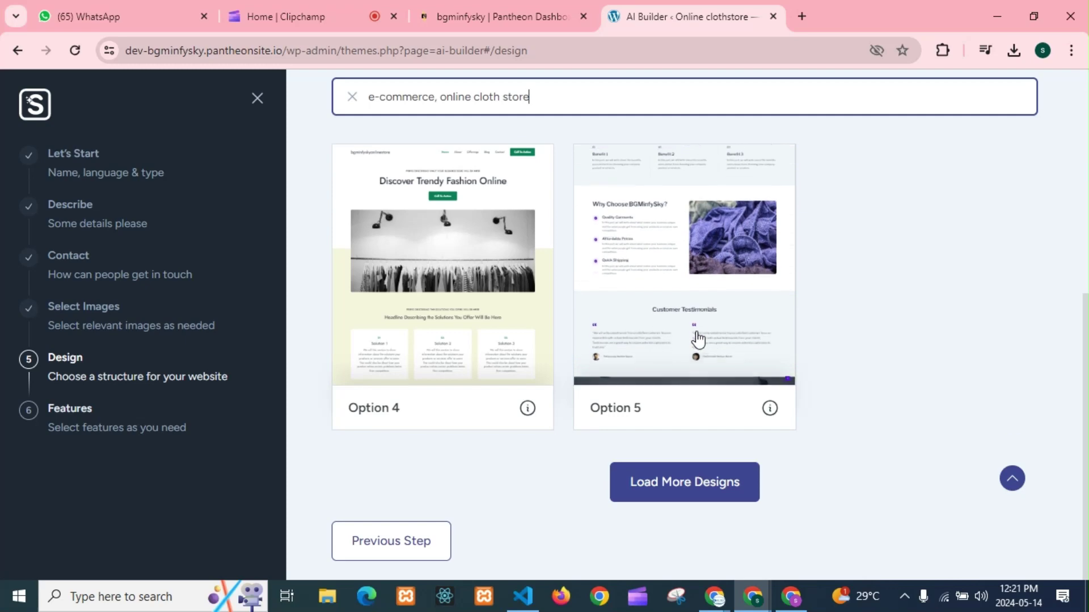
scroll(567, 338, "up", 5)
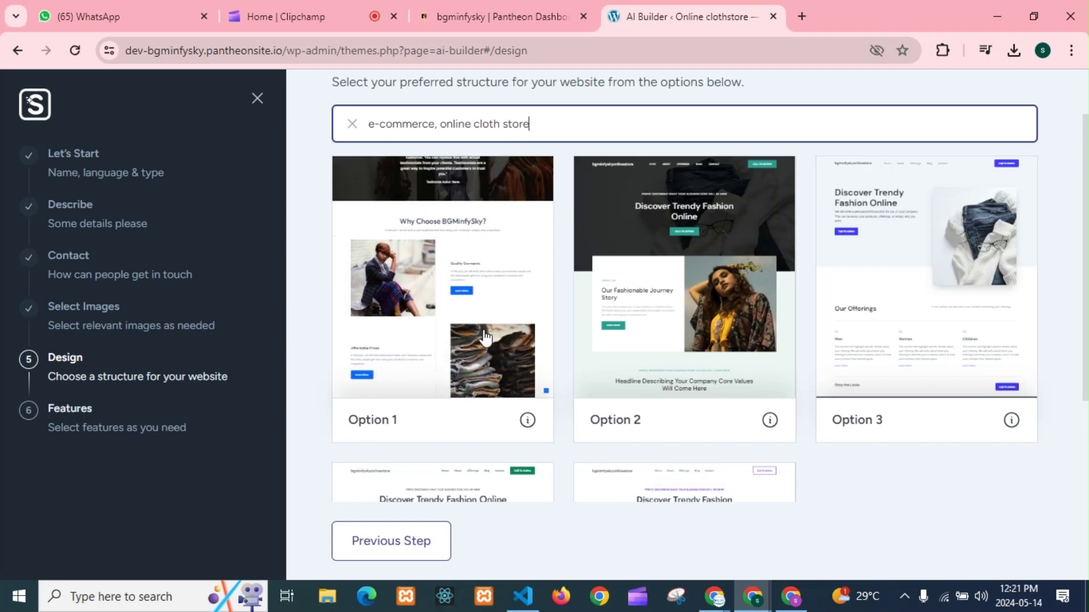
scroll(480, 352, "up", 2)
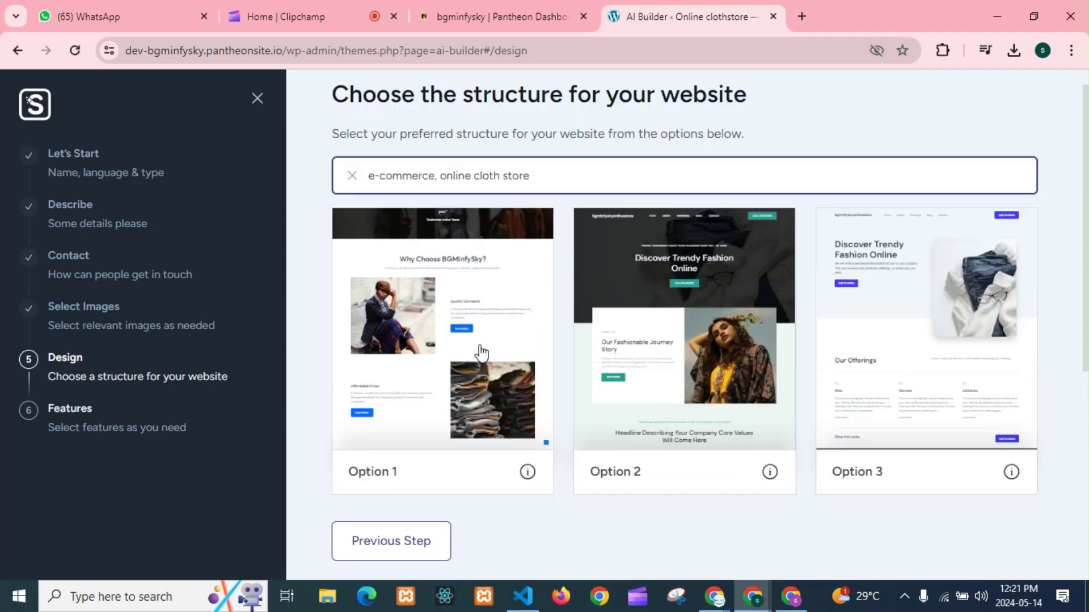
left_click_drag(1084, 256, 1084, 381)
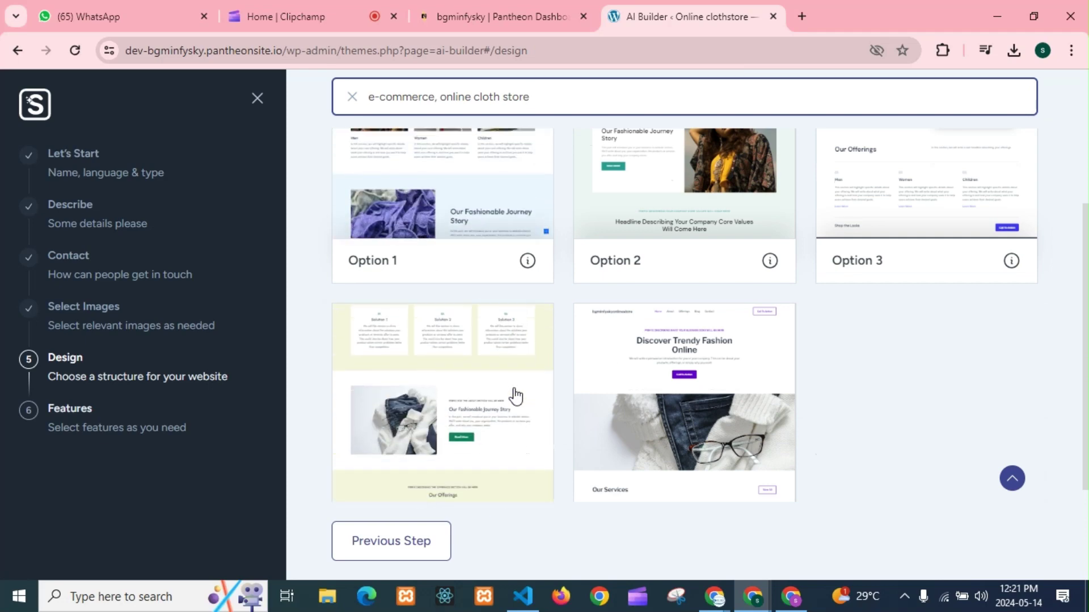
scroll(515, 395, "up", 4)
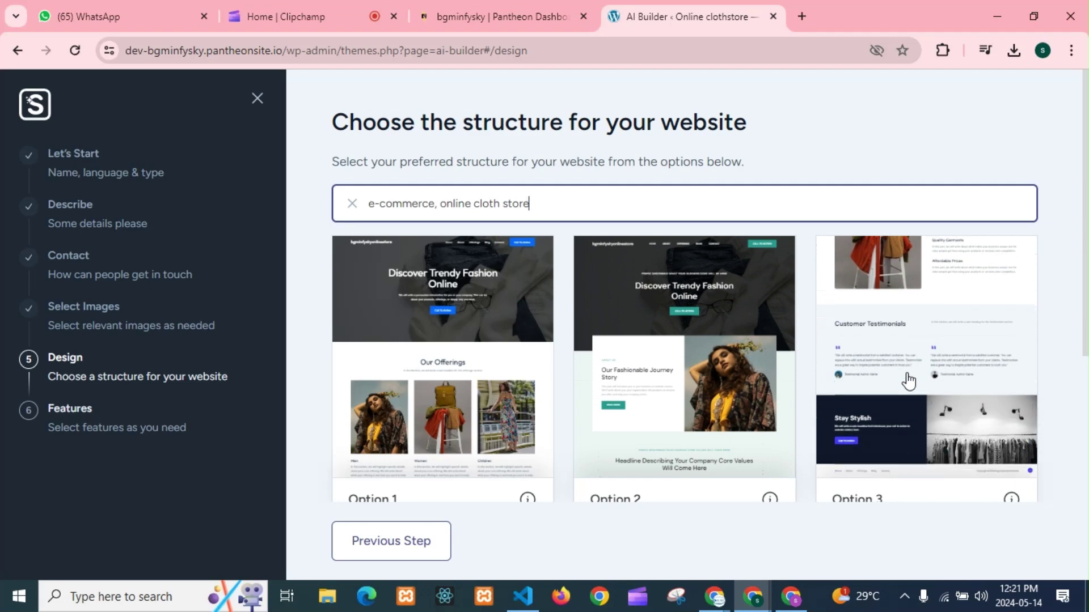
left_click(909, 381)
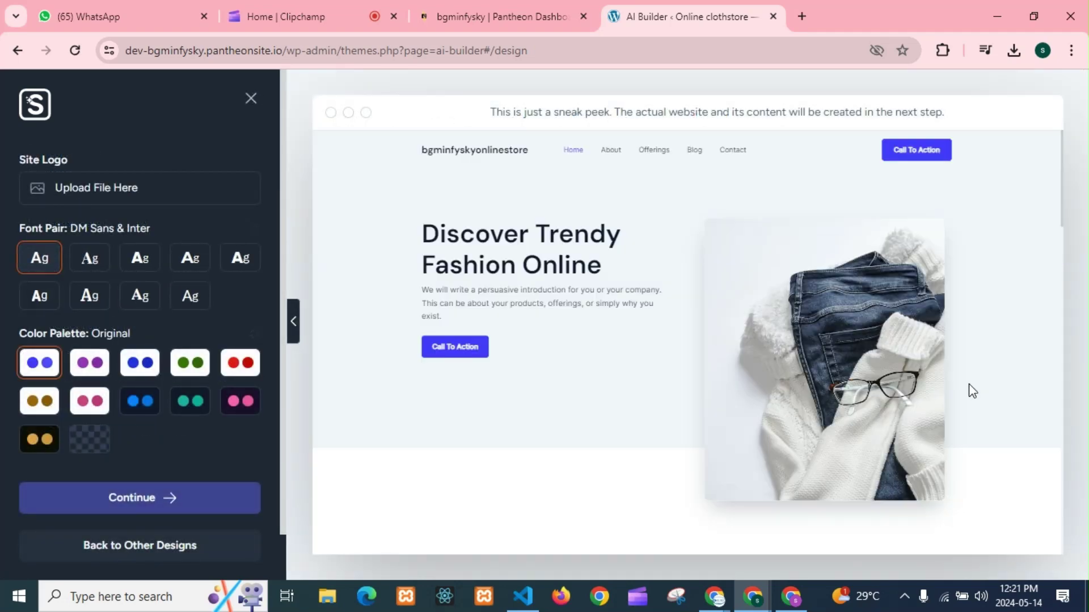
scroll(688, 383, "down", 15)
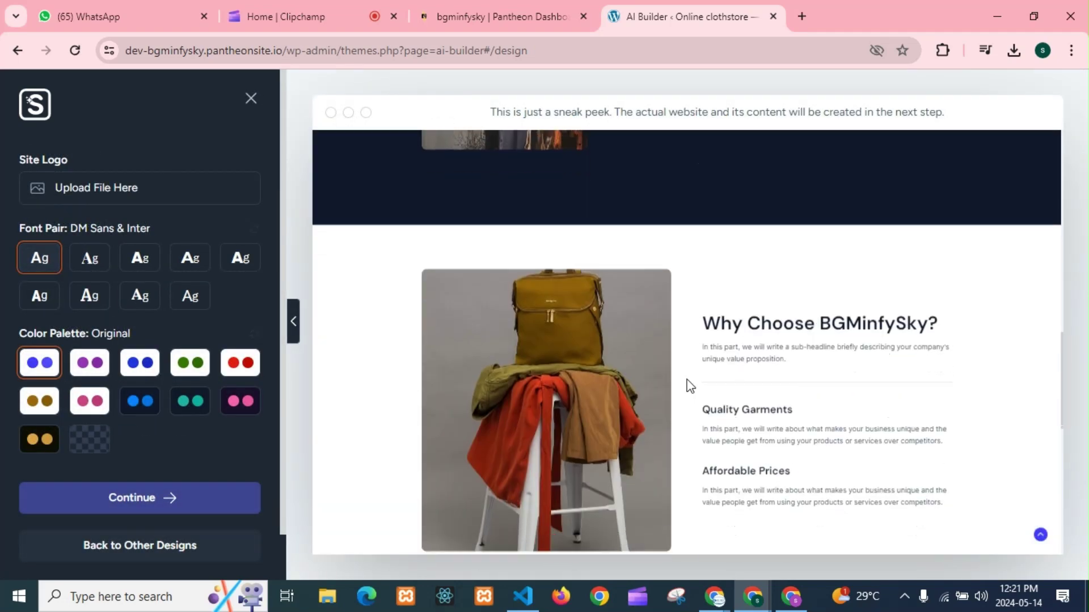
scroll(687, 383, "down", 2)
scroll(687, 384, "up", 15)
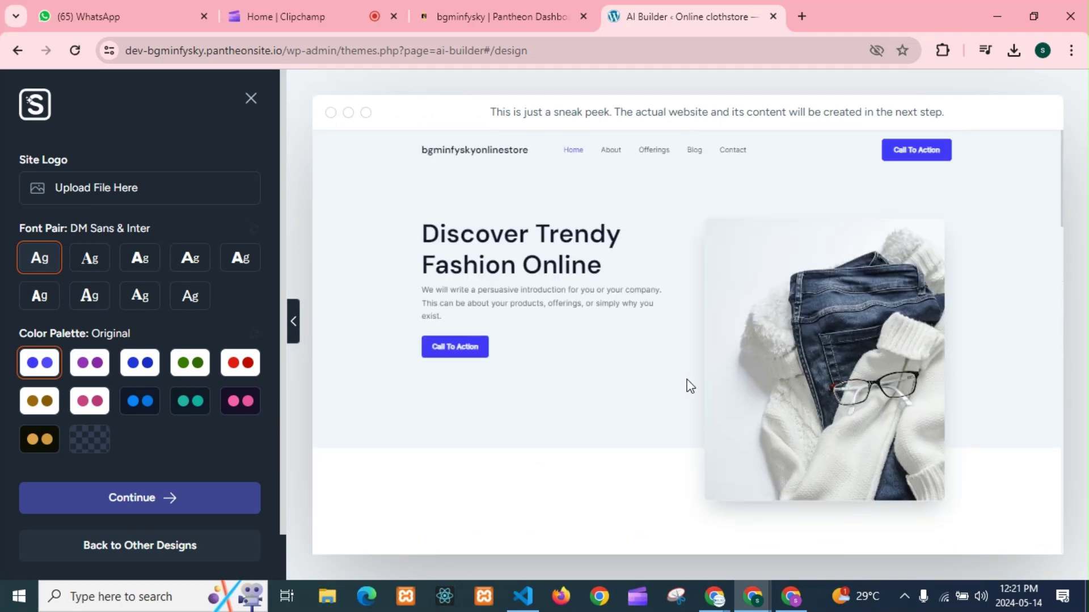
scroll(690, 386, "down", 15)
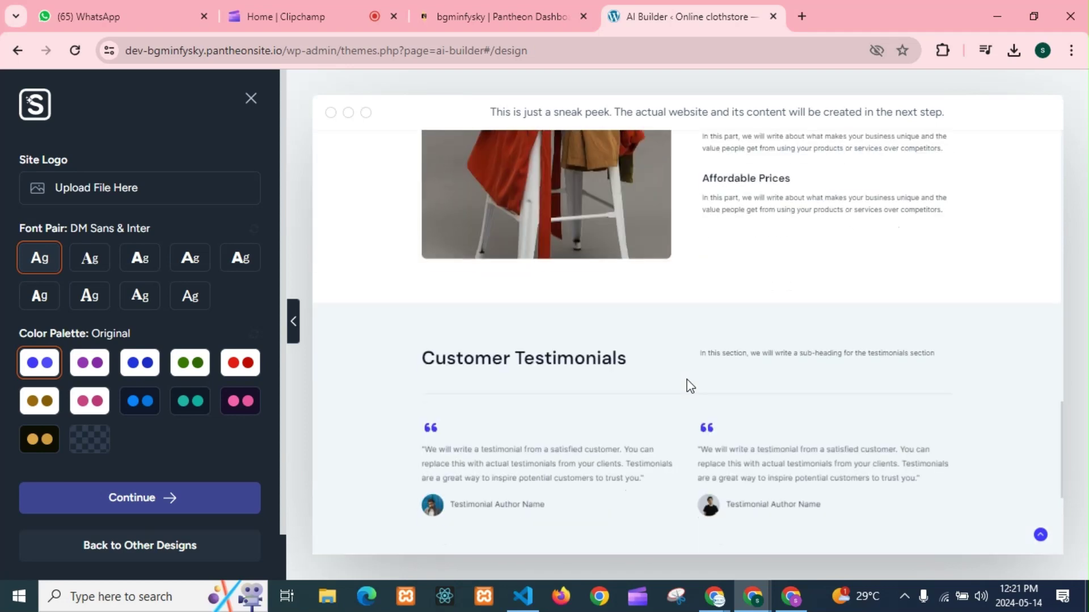
scroll(689, 385, "up", 15)
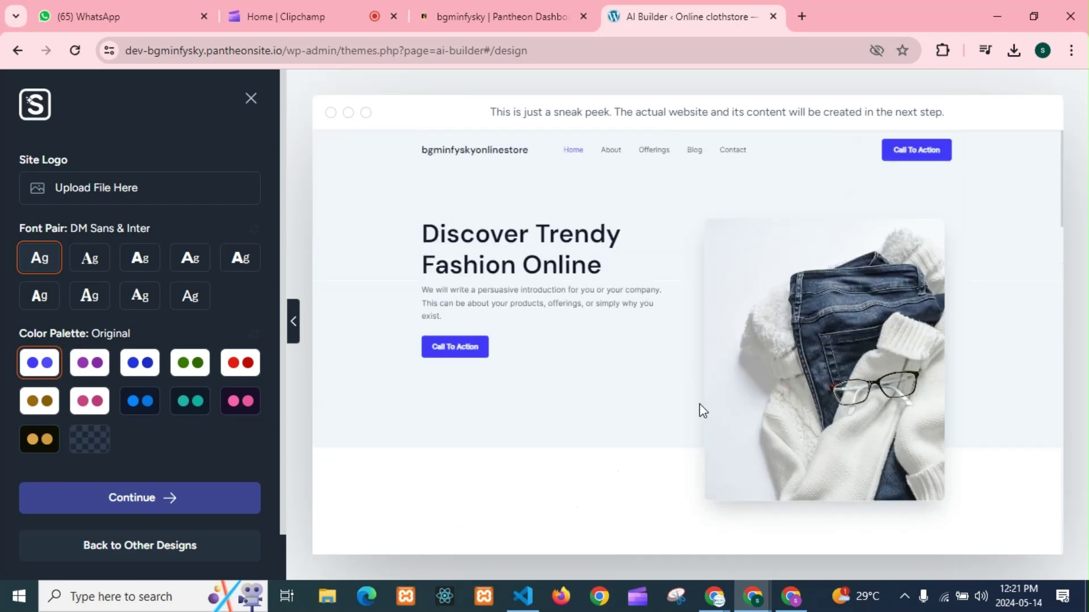
left_click(142, 551)
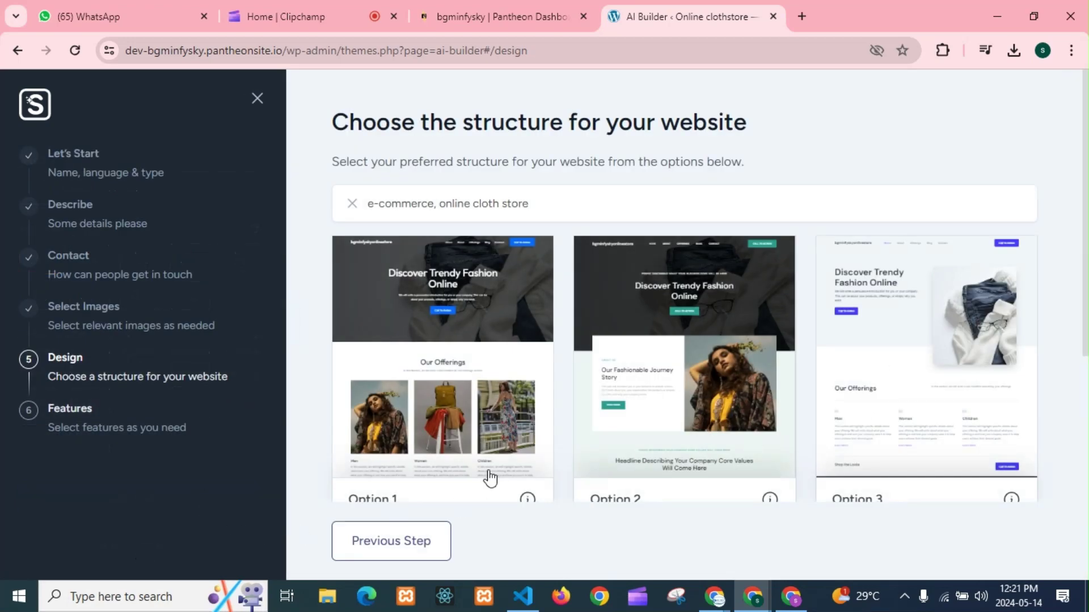
Step: Pick structure Option 1 and scroll through its sneak-peek homepage preview
left_click(453, 416)
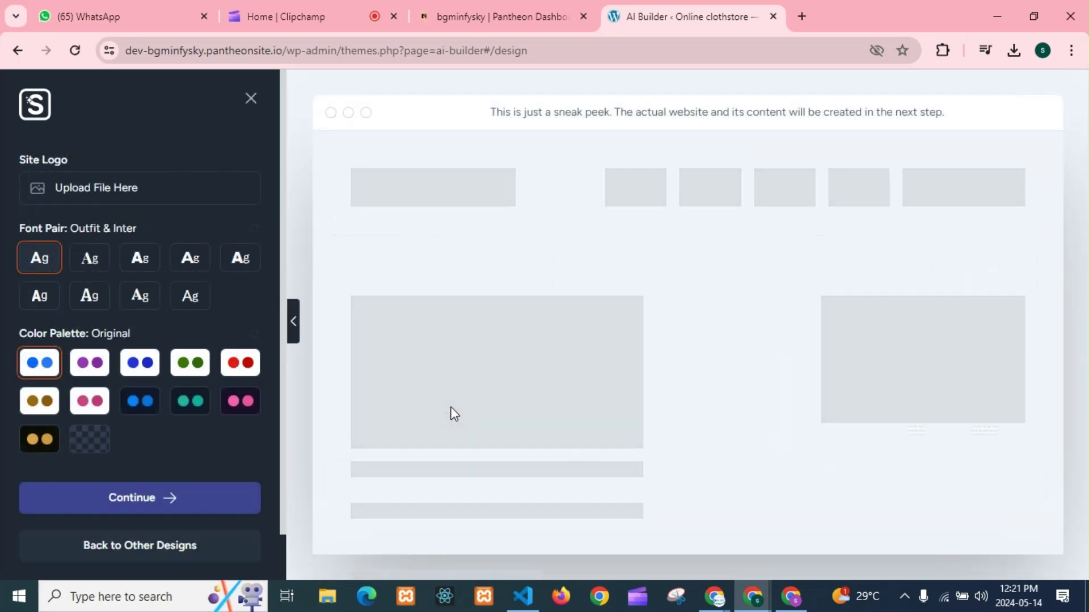
scroll(784, 403, "down", 10)
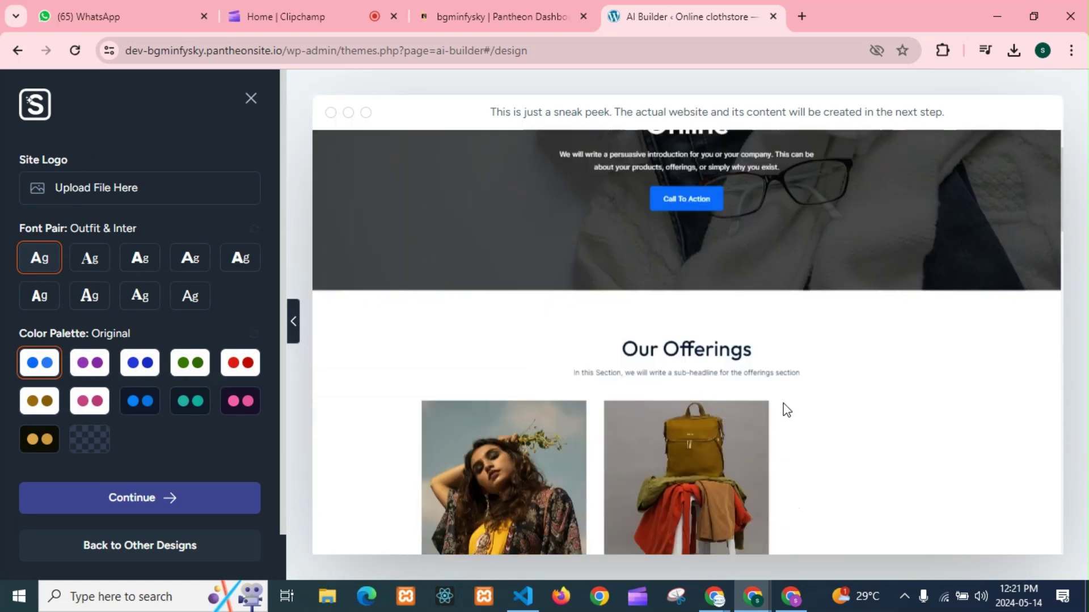
scroll(784, 403, "down", 15)
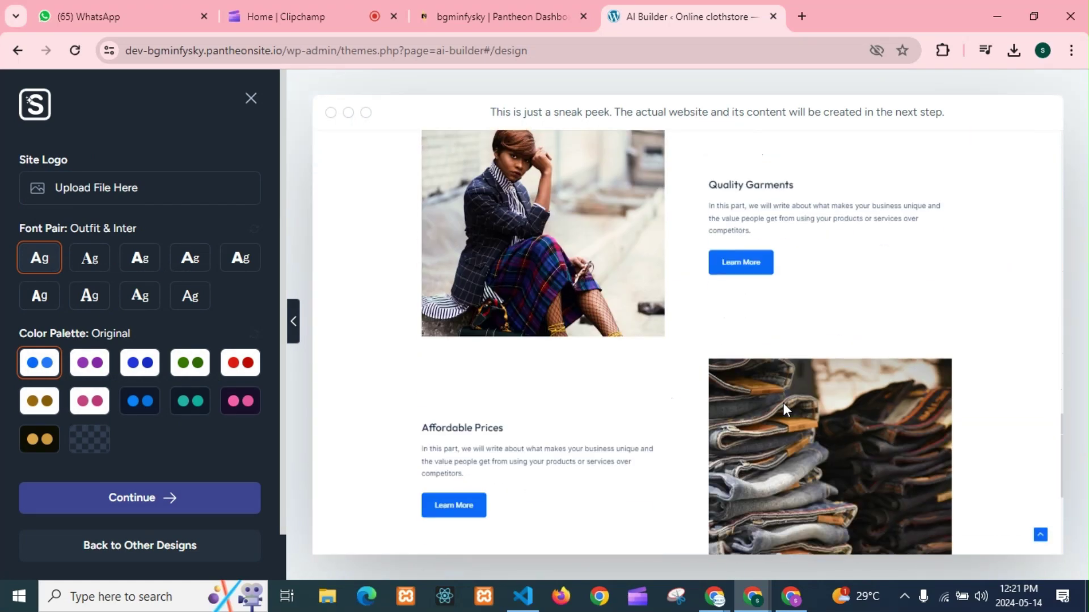
scroll(784, 402, "up", 20)
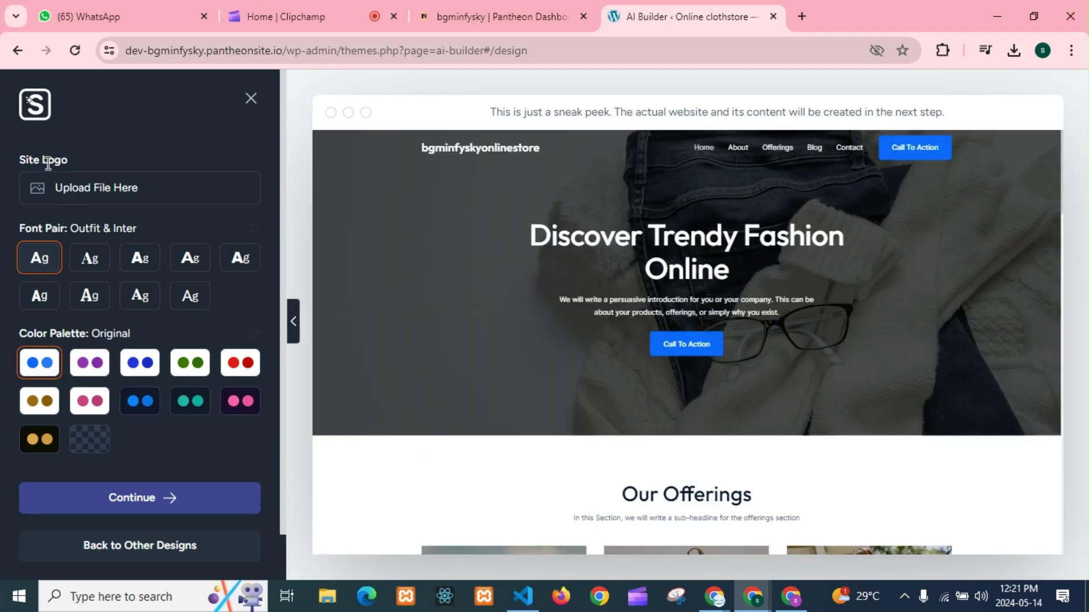
Step: Upload NEW LOGO TRANS.png from Documents > logo for infysky and set it as the site logo
left_click(72, 191)
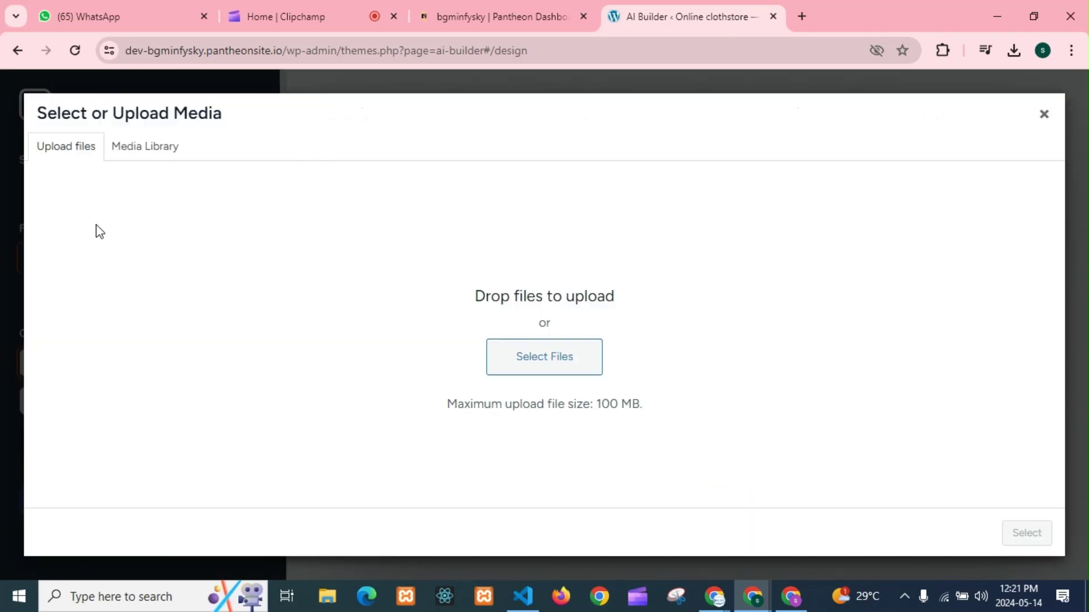
left_click(543, 360)
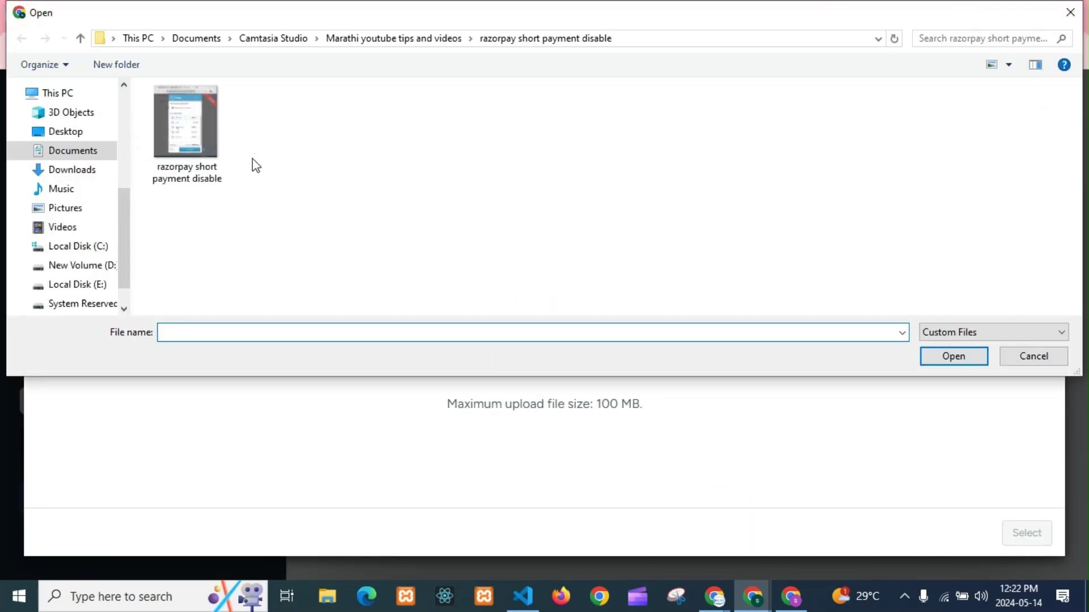
left_click(73, 151)
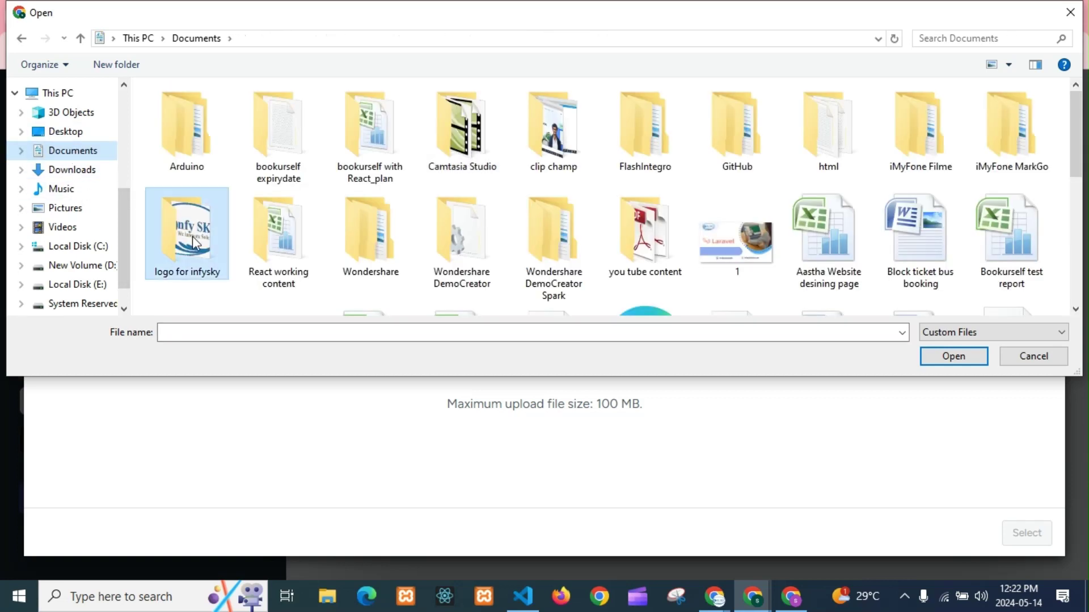
double_click(192, 236)
left_click(175, 170)
double_click(174, 168)
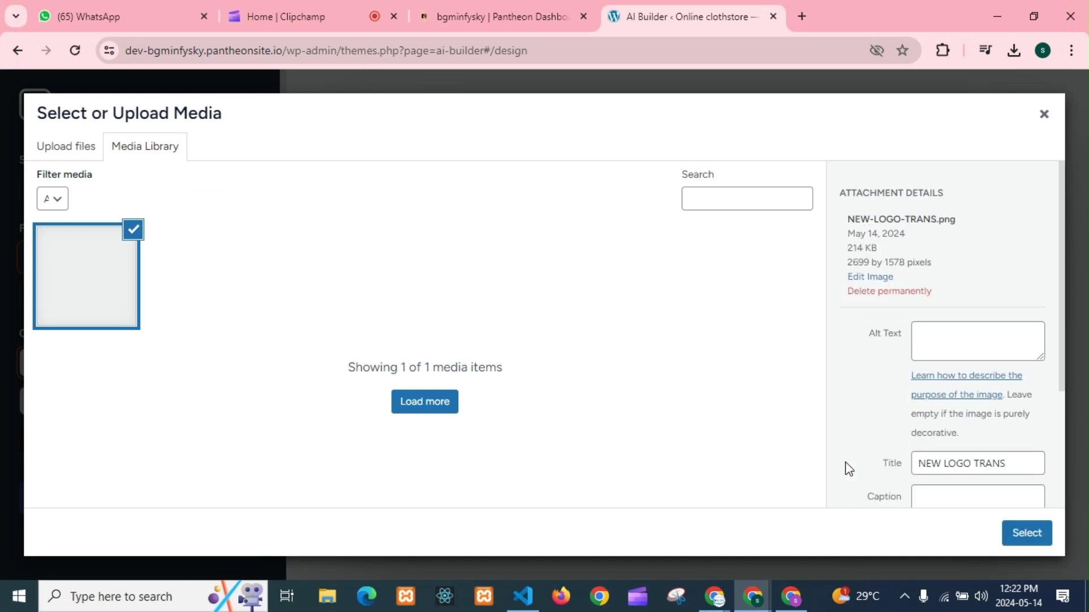
scroll(851, 468, "down", 2)
left_click(1024, 541)
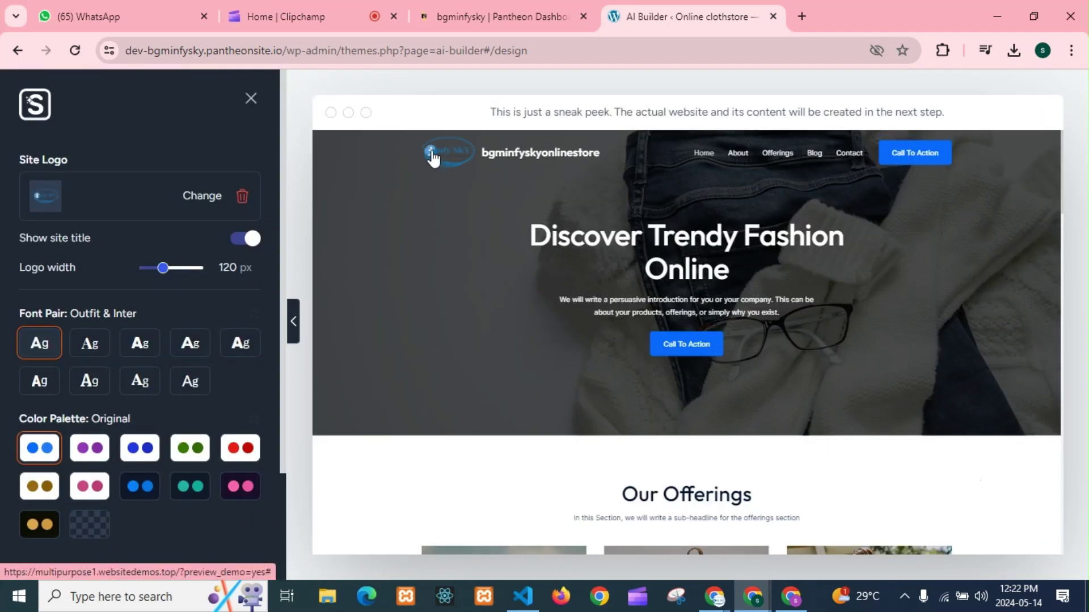
Step: Toggle the site title beside the logo off and back on, and resize the header logo
left_click(248, 239)
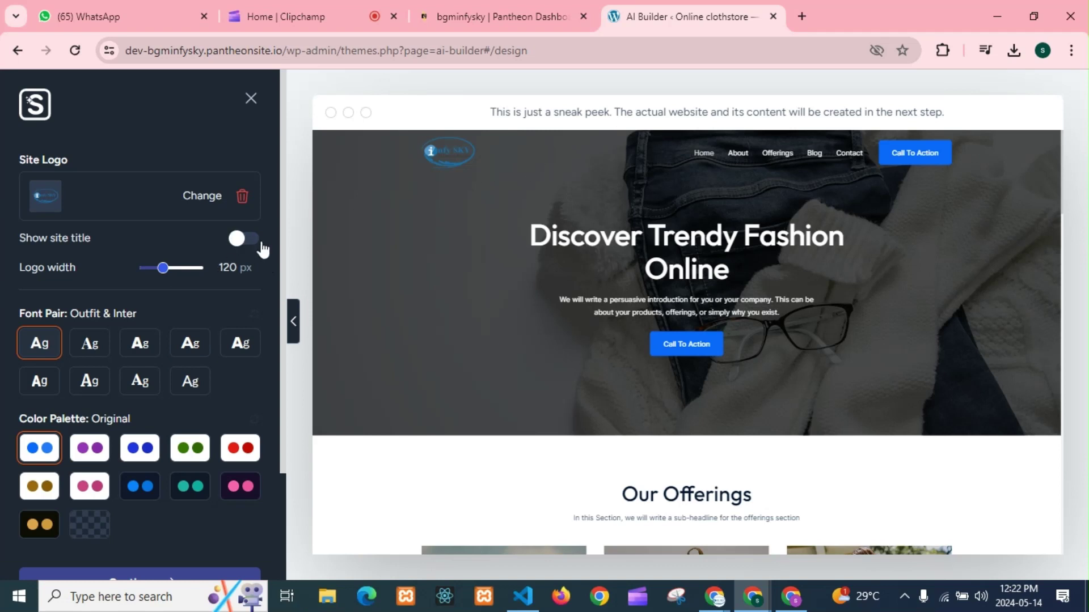
left_click(237, 240)
left_click(247, 242)
left_click(245, 243)
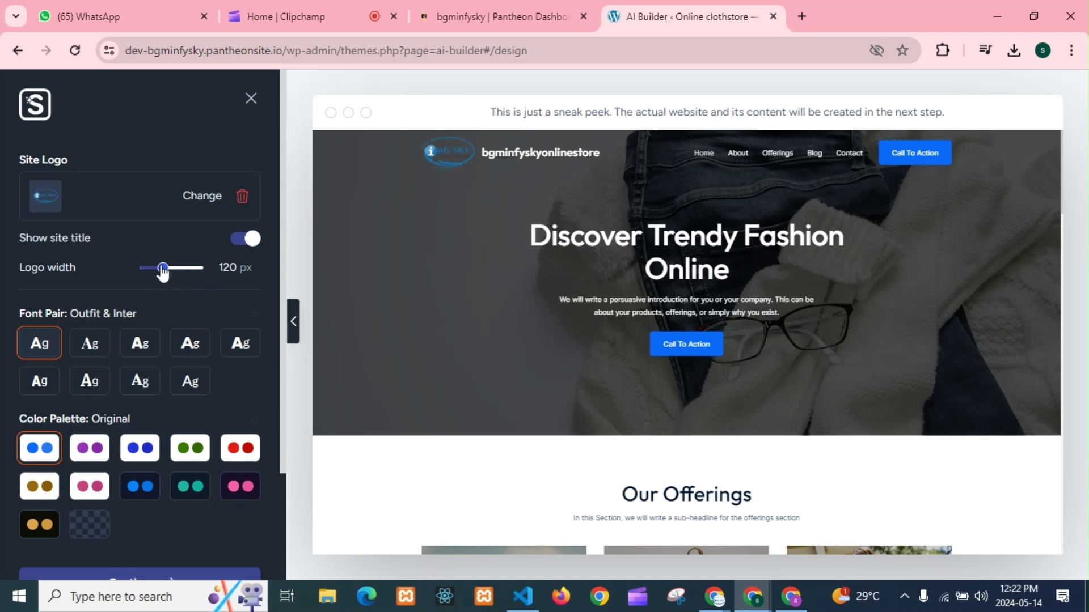
mouse_move(163, 271)
left_mouse_down()
mouse_move(187, 270)
mouse_move(144, 275)
mouse_move(164, 281)
left_mouse_up()
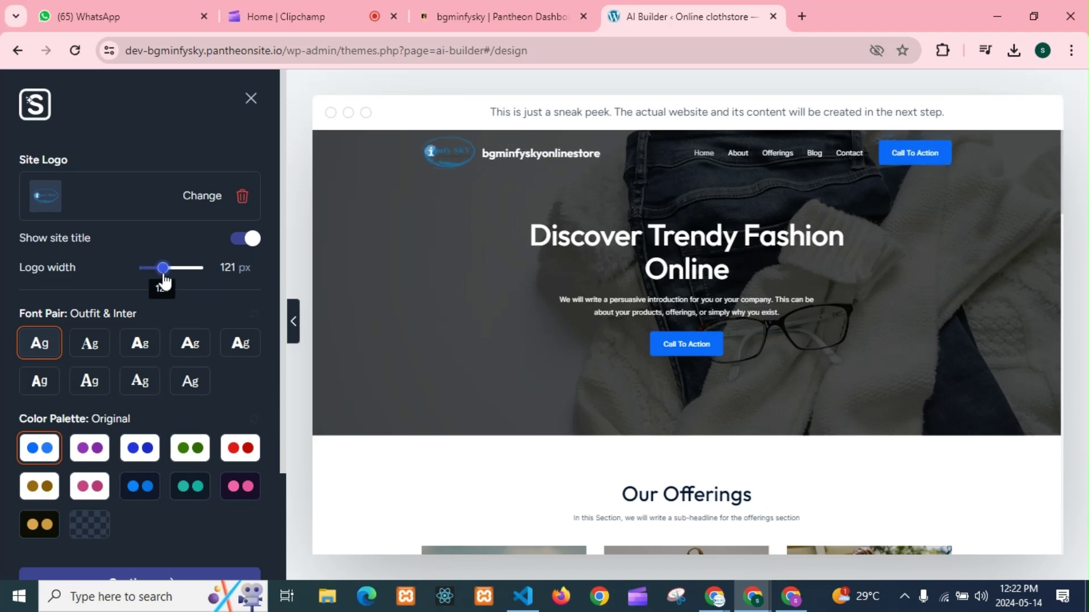
Step: Try Playfair Display, Montserrat & Lato and Vollkorn & Open Sans, then choose Merriweather & Figtree
left_click(90, 347)
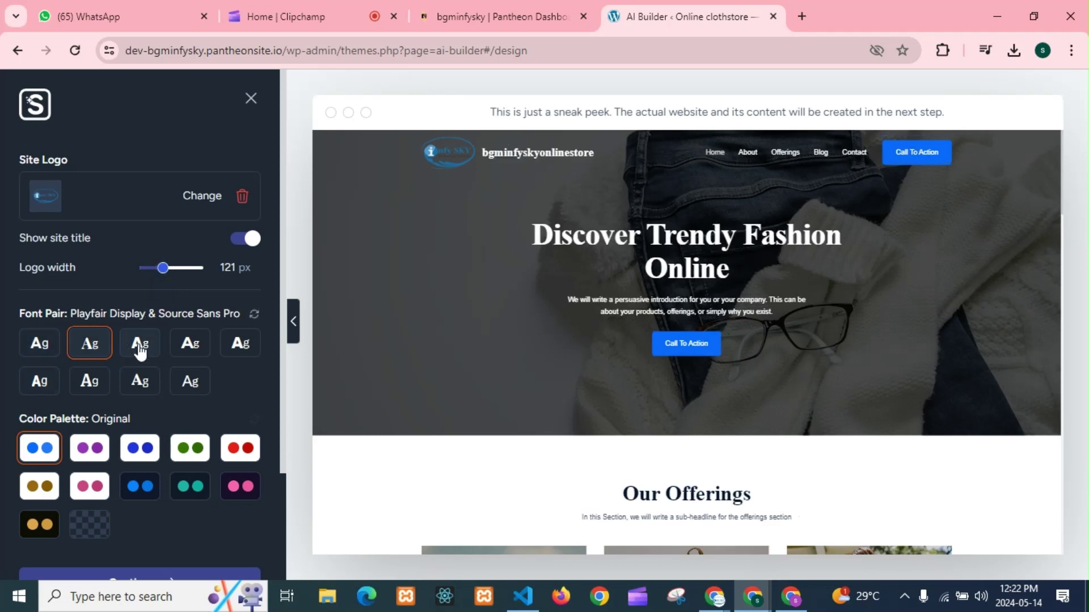
left_click(142, 350)
left_click(189, 346)
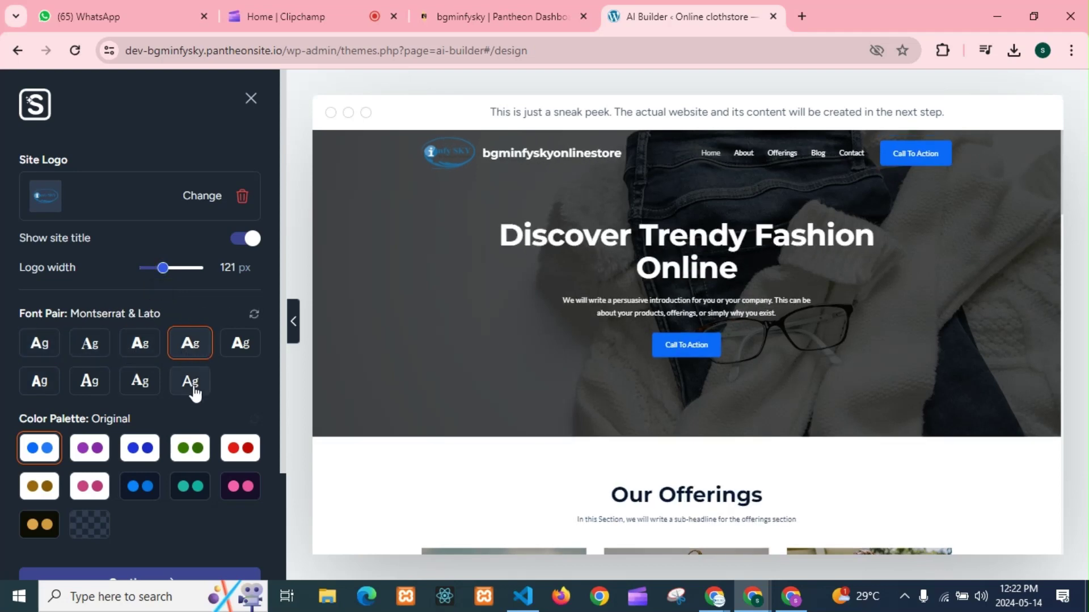
left_click(148, 386)
left_click(90, 383)
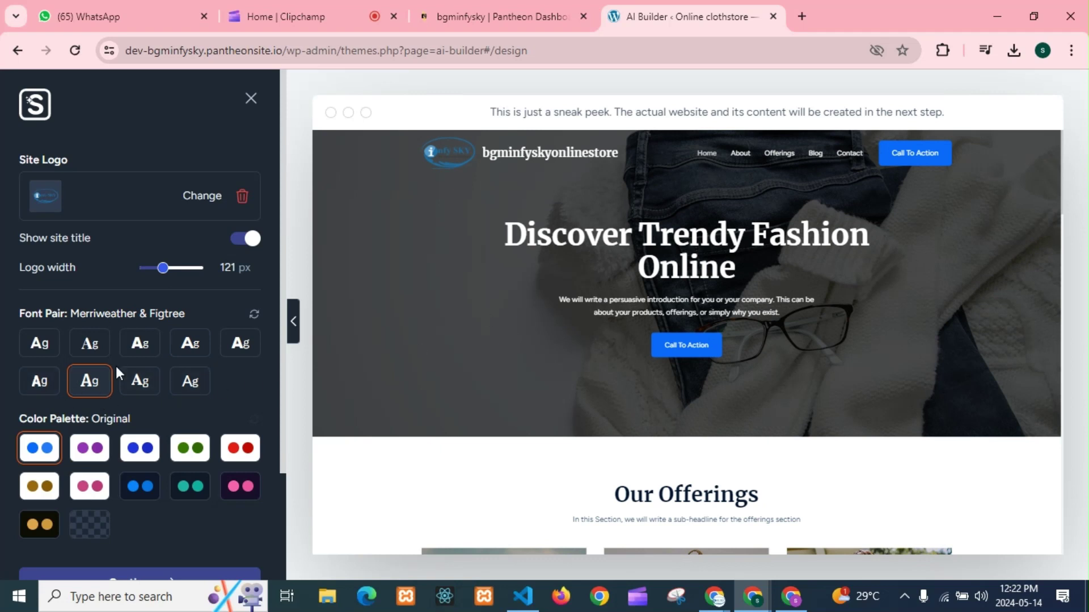
scroll(116, 367, "down", 3)
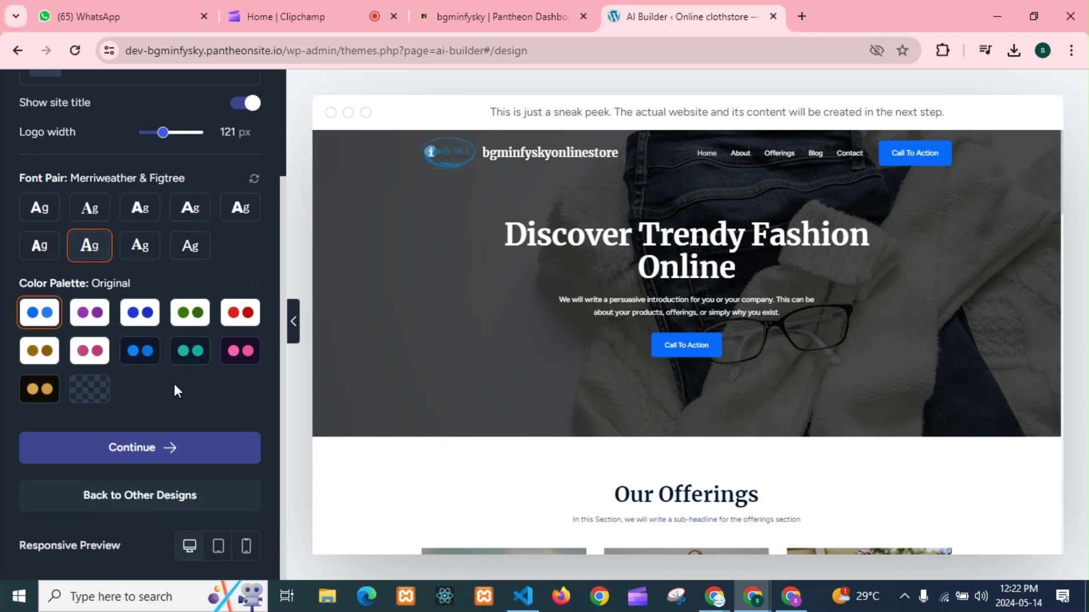
Step: Preview the purple, blue, green, red, pink, teal and brown colour palettes
left_click(102, 320)
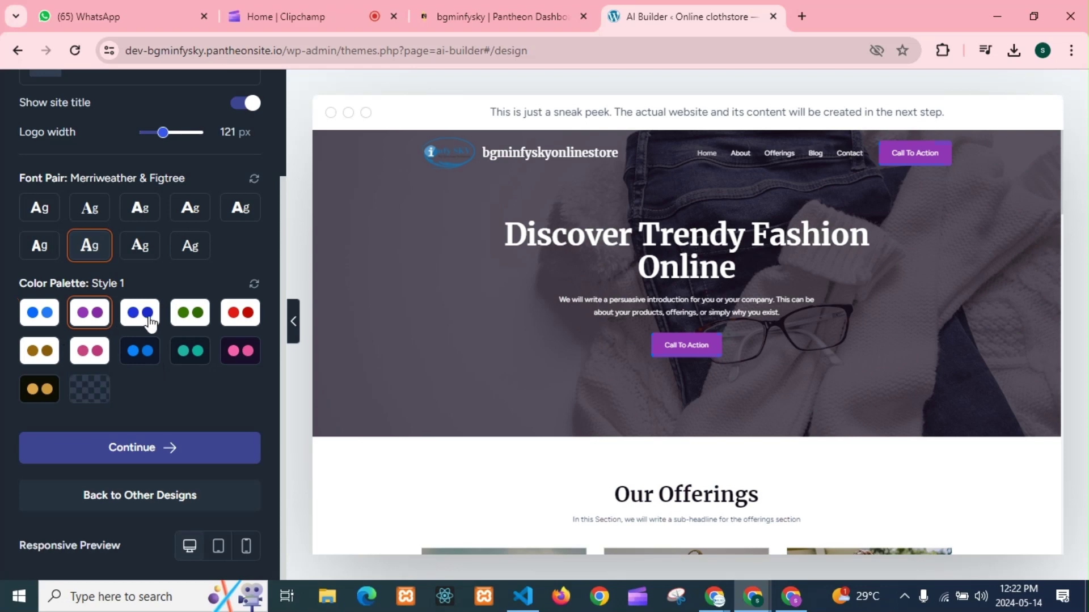
left_click(145, 320)
left_click(192, 322)
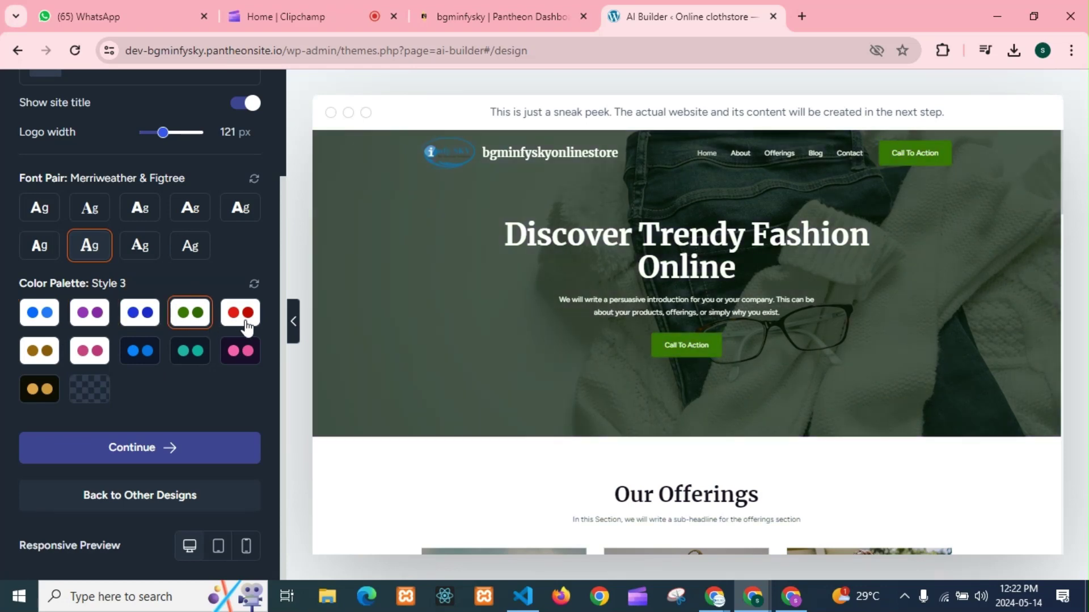
left_click(241, 327)
left_click(238, 353)
left_click(187, 364)
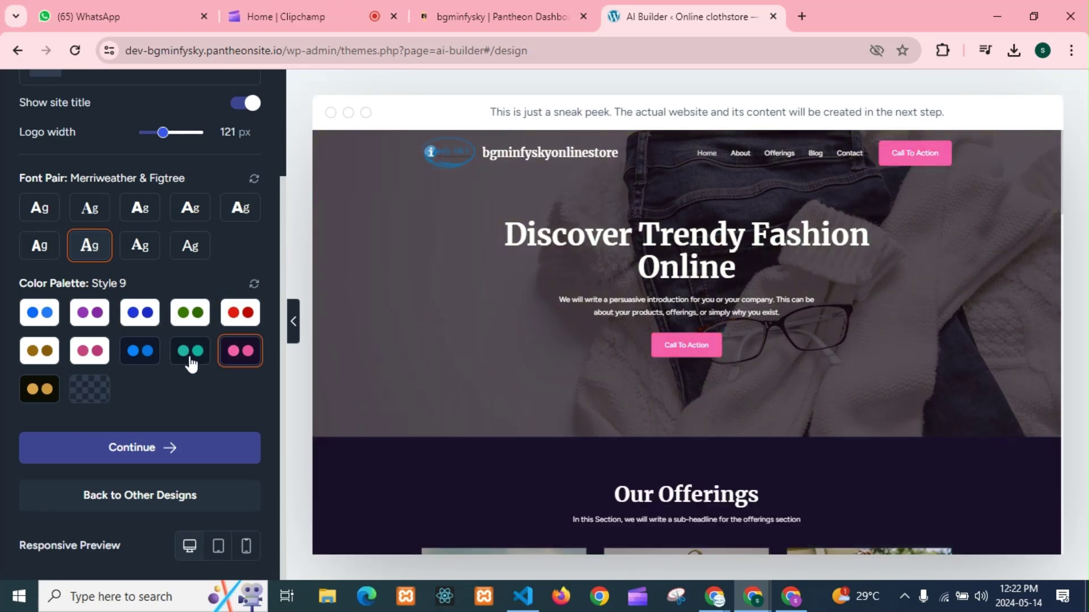
left_click(143, 358)
left_click(76, 358)
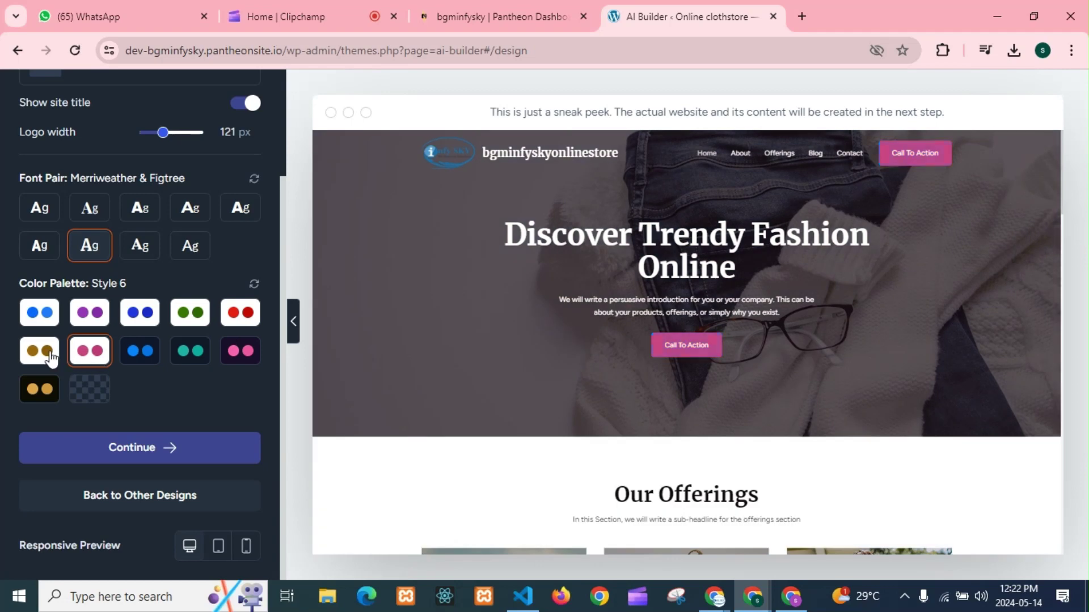
left_click(51, 356)
left_click(94, 321)
Step: Choose the blue Style 2 palette and continue to the features step
left_click(140, 321)
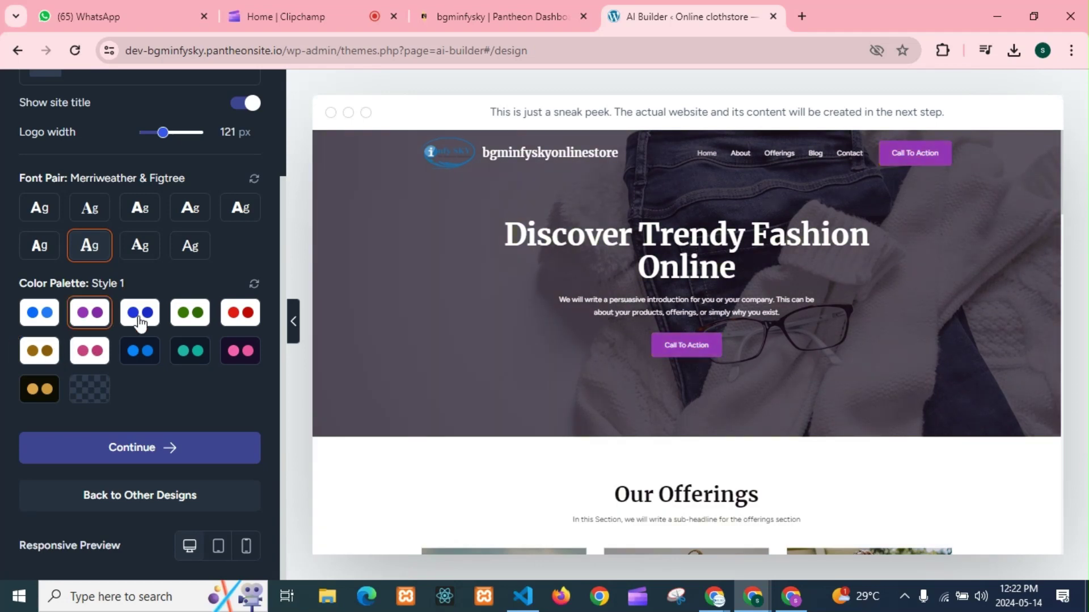
scroll(576, 335, "down", 4)
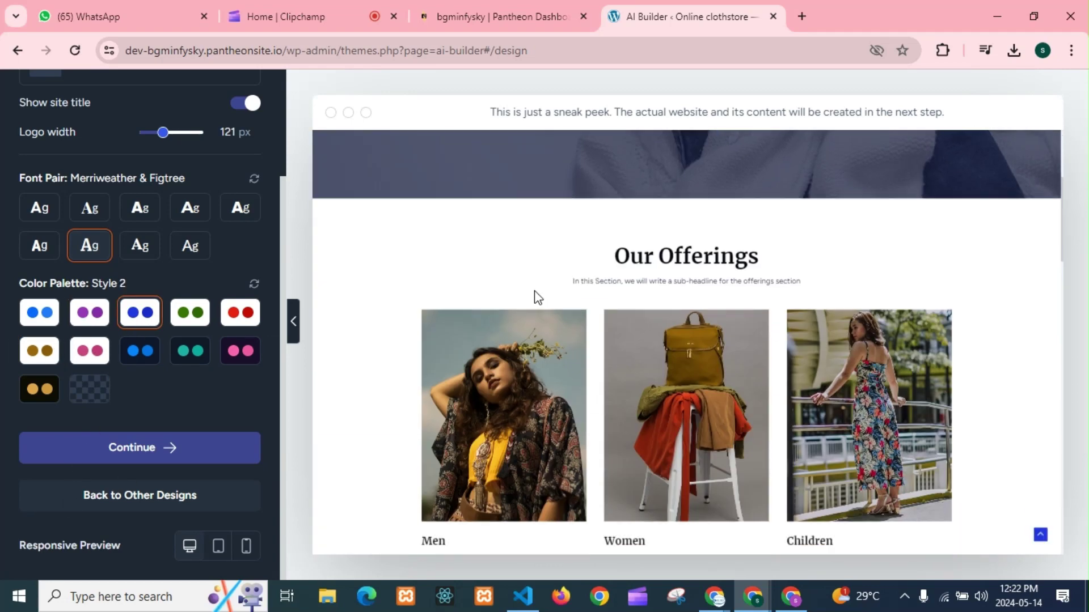
scroll(522, 418, "down", 10)
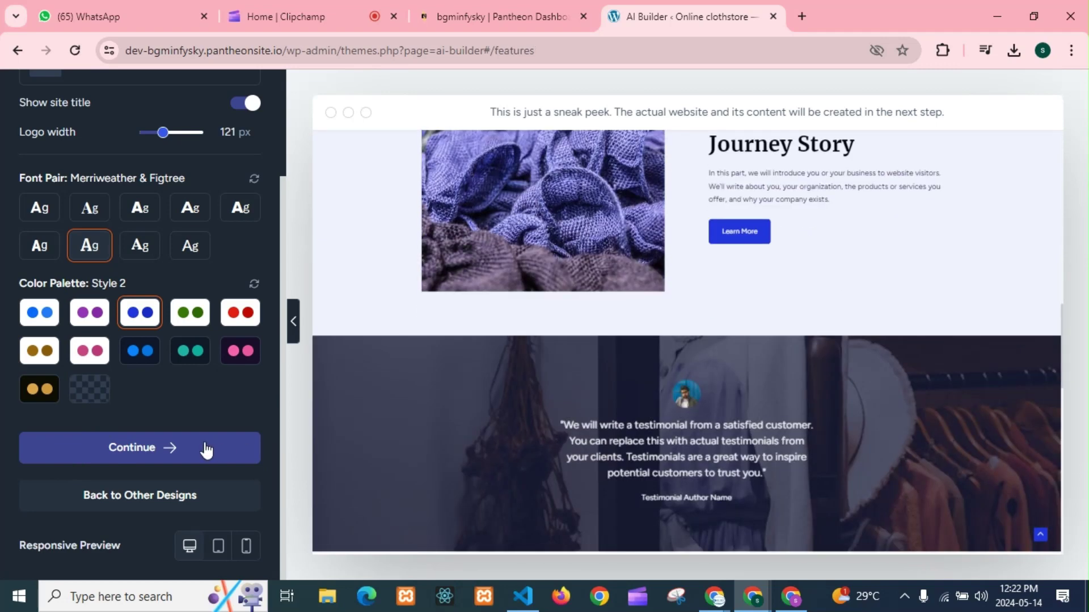
left_click(206, 448)
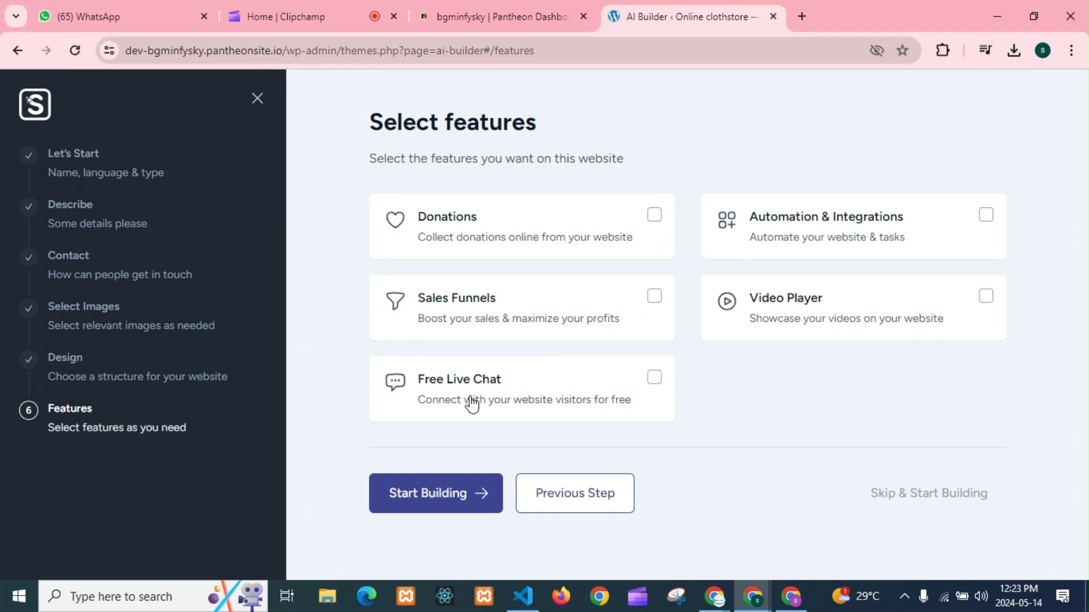
Step: Add Free Live Chat as a feature and start building the website
left_click(656, 380)
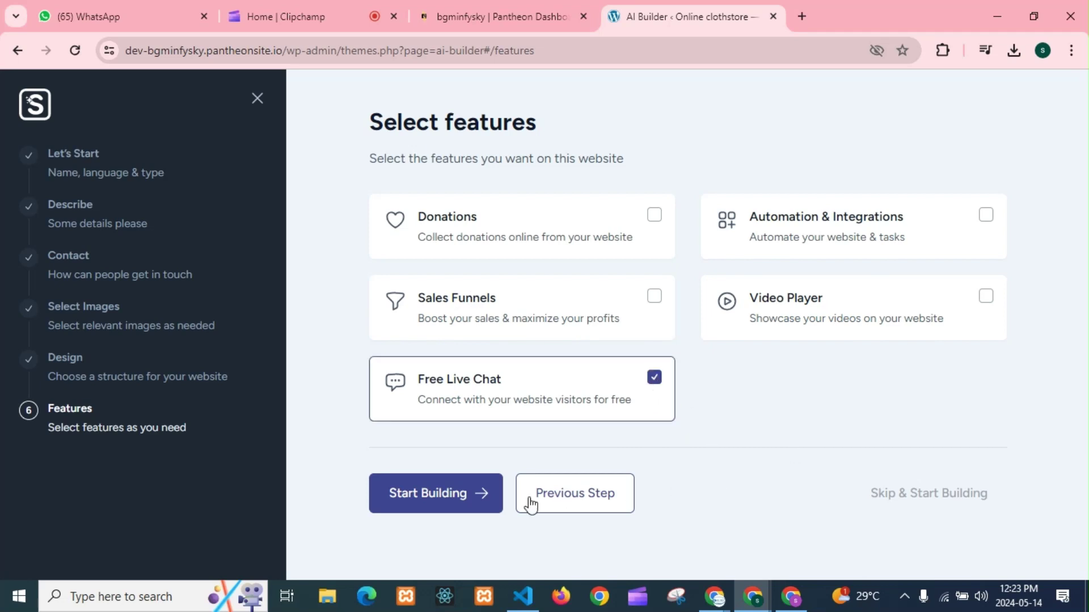
left_click(435, 508)
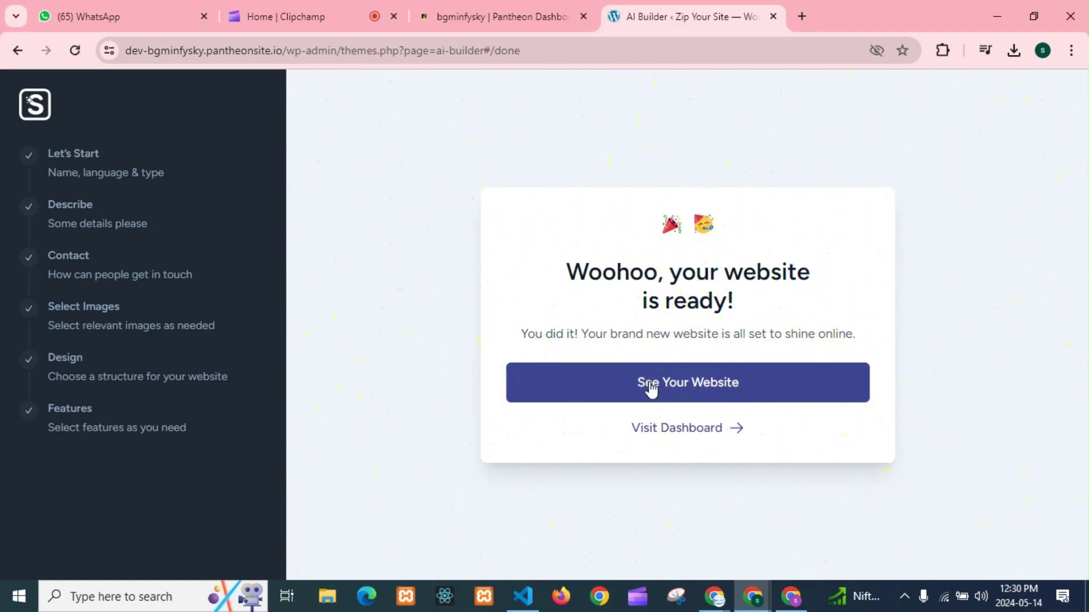
Step: Open the finished clothing store website in a new tab and scroll through its home page
left_click(710, 396)
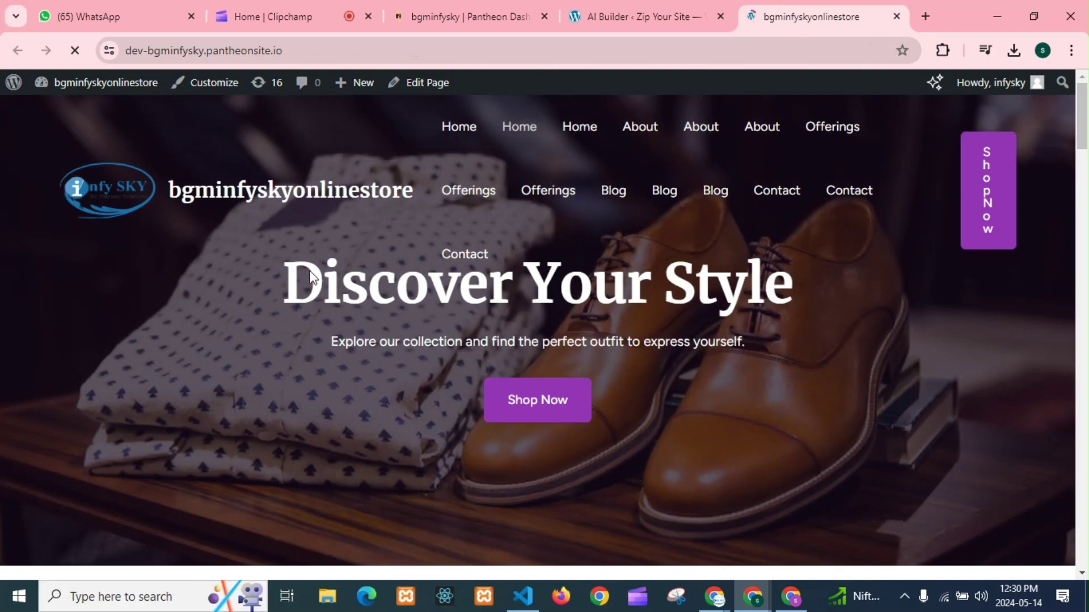
scroll(803, 353, "down", 5)
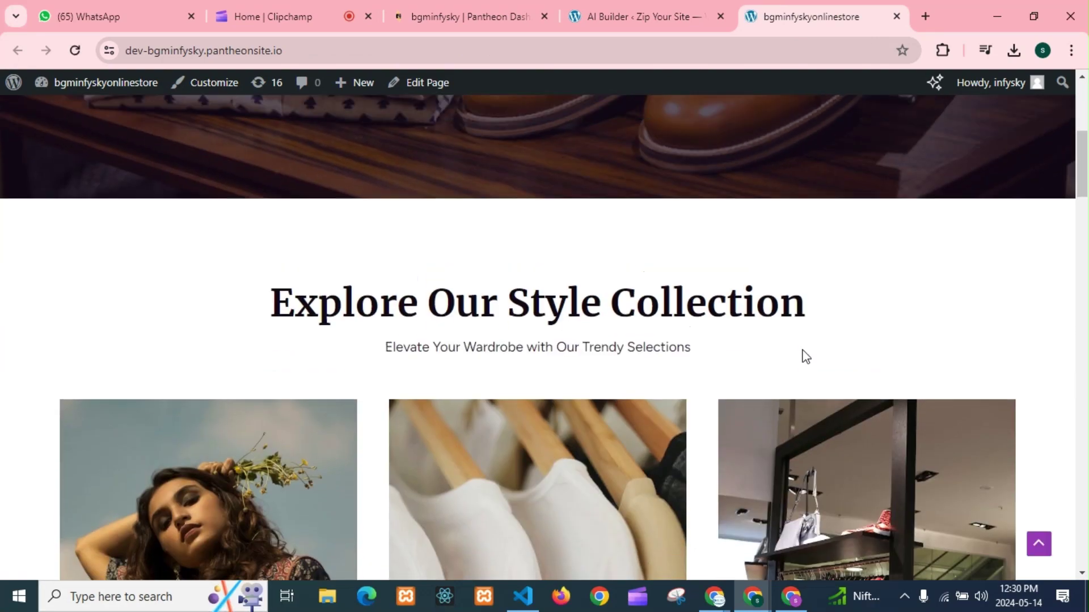
scroll(803, 355, "up", 1)
scroll(817, 385, "down", 8)
scroll(827, 407, "down", 15)
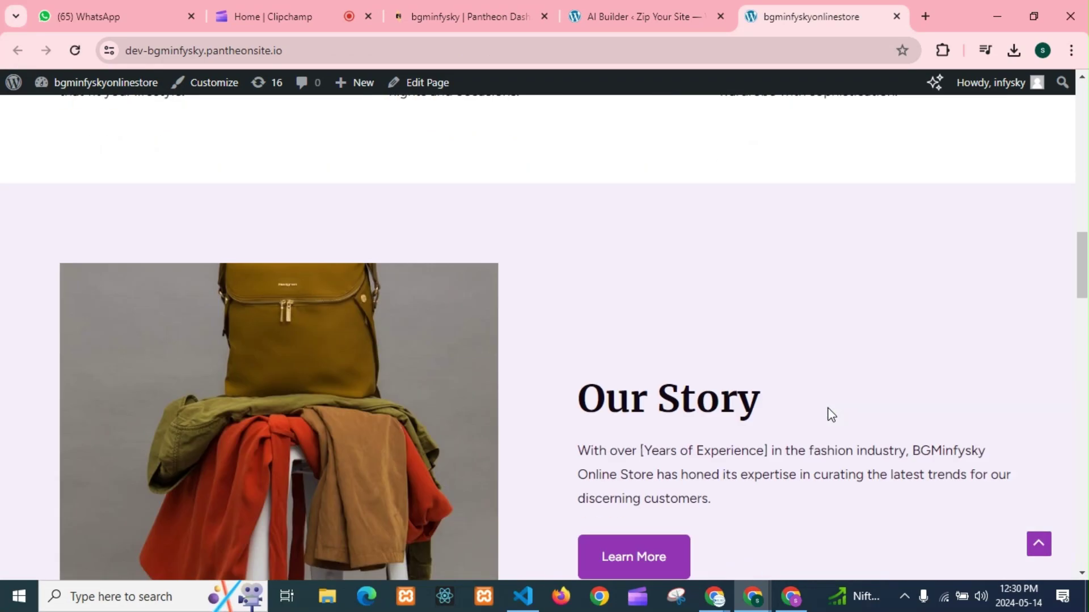
scroll(828, 409, "down", 15)
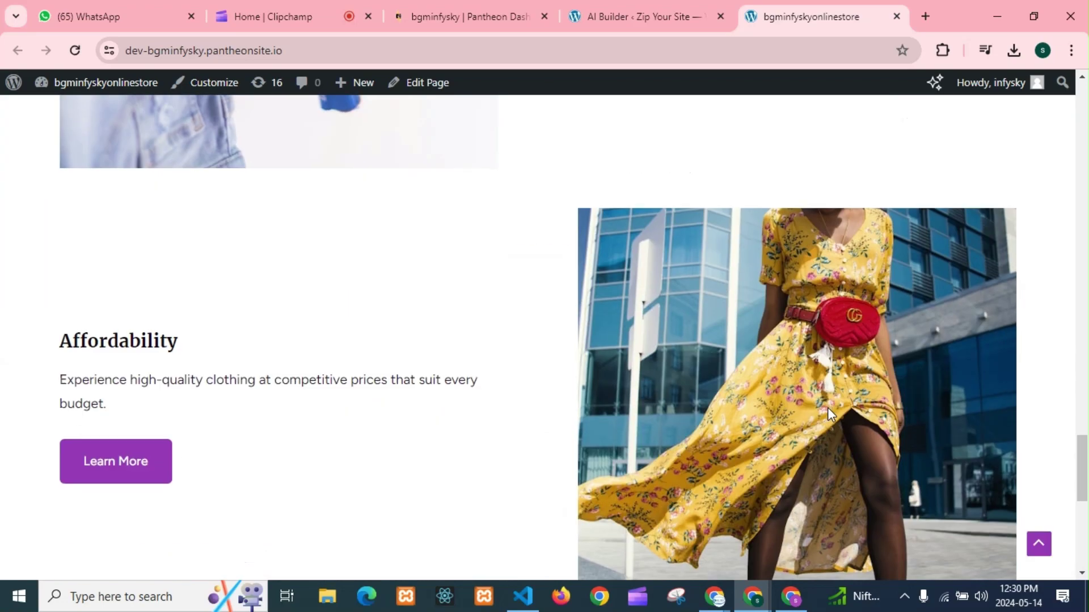
scroll(828, 408, "up", 6)
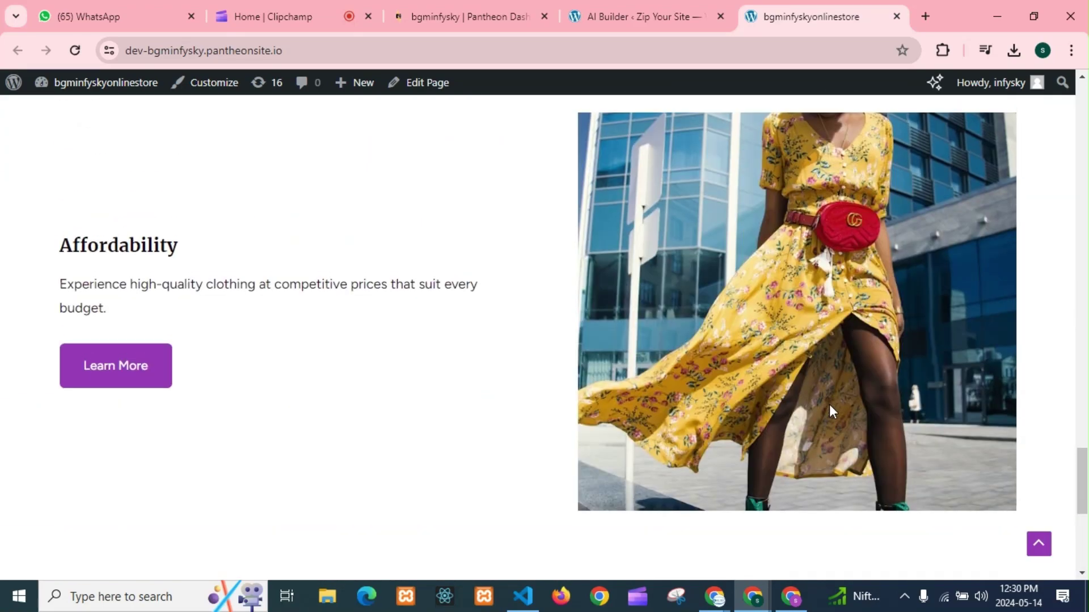
scroll(828, 409, "up", 10)
Step: Check the Pantheon dashboard and AI builder tabs, then open the home page in the block editor
left_click(464, 8)
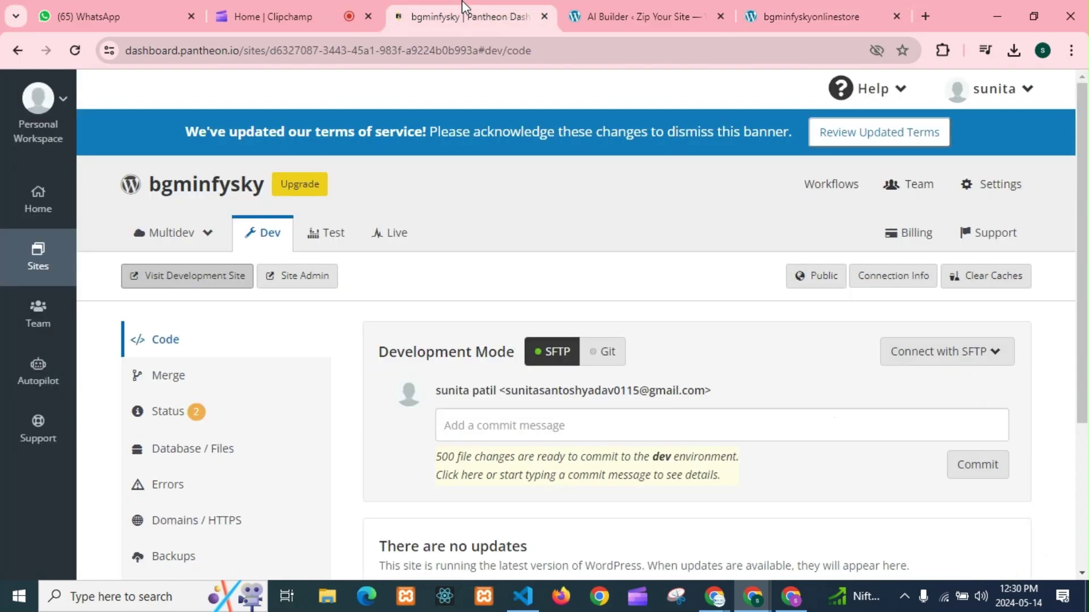
left_click(657, 16)
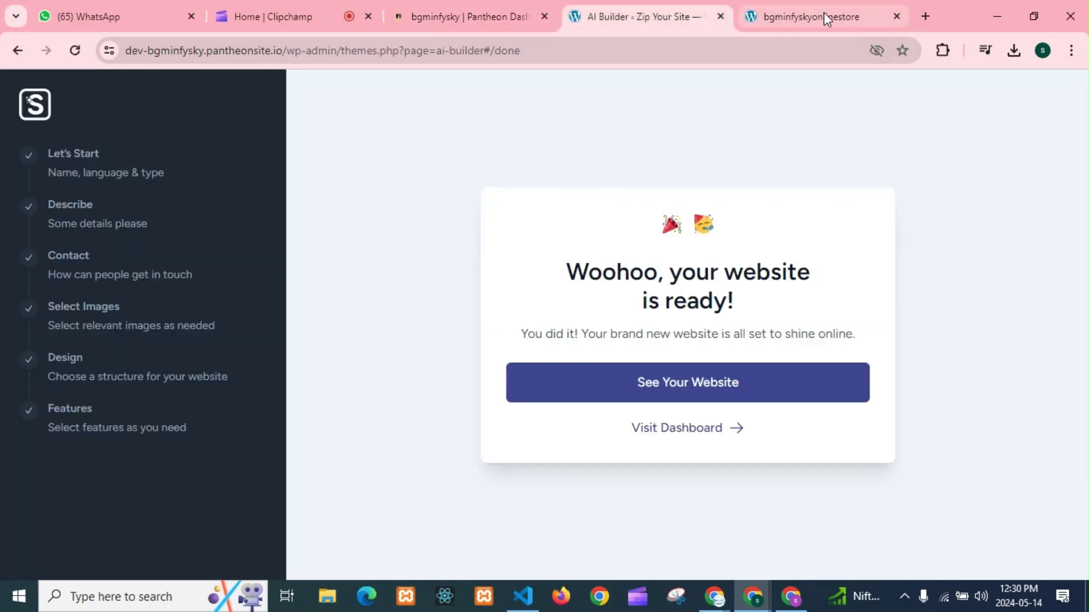
left_click(824, 12)
scroll(733, 327, "up", 15)
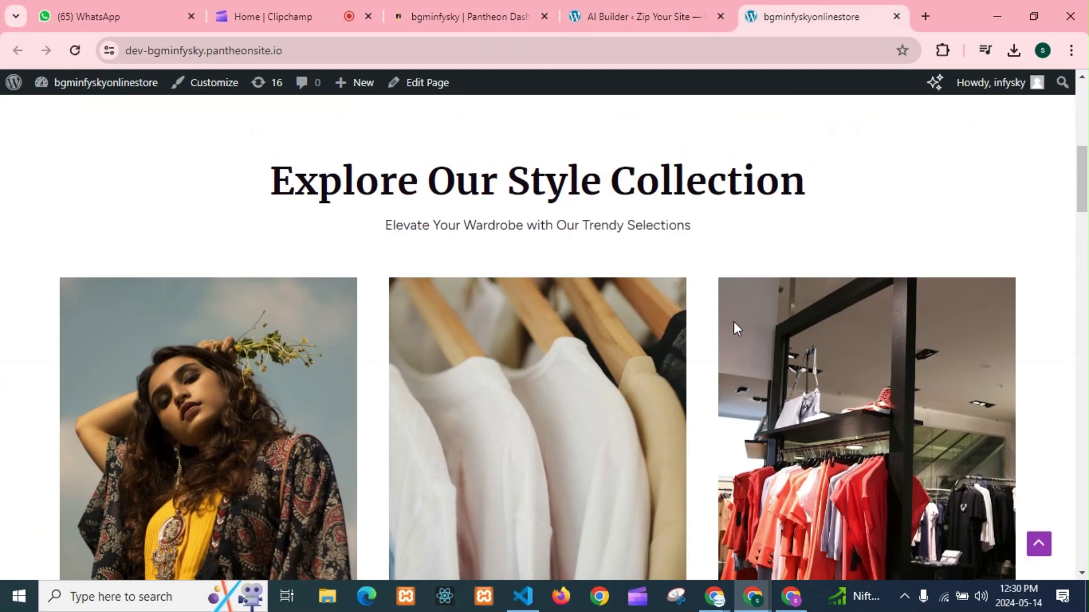
scroll(733, 322, "down", 15)
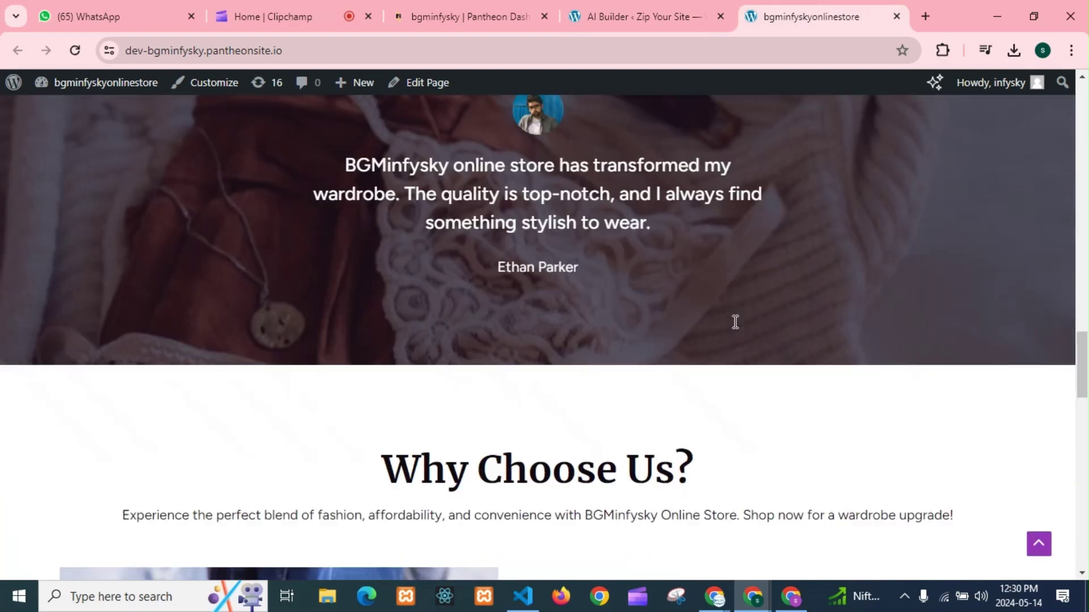
scroll(735, 322, "down", 5)
scroll(735, 322, "up", 12)
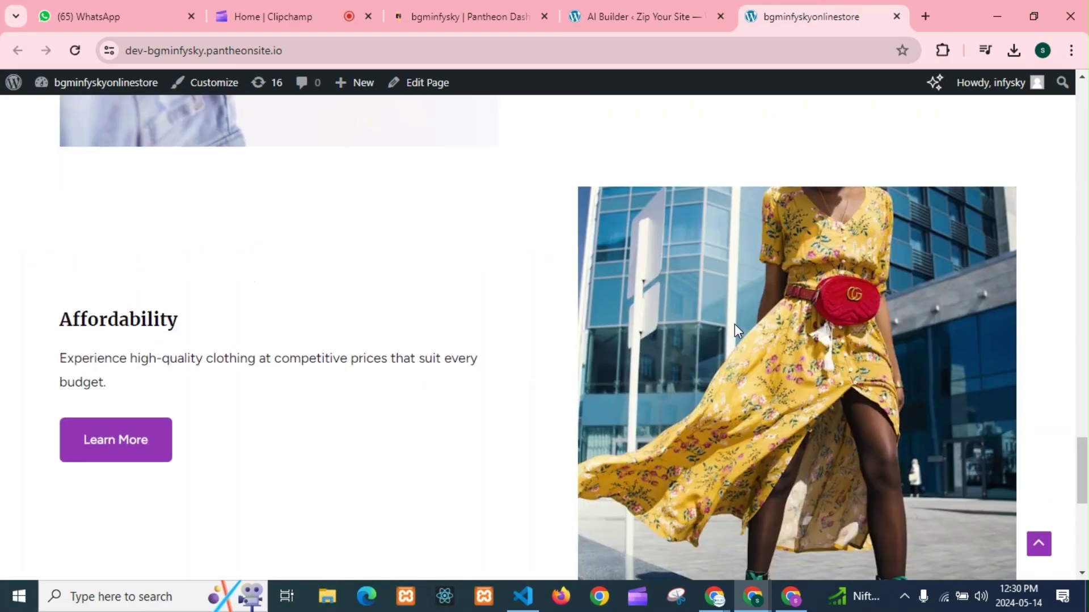
scroll(742, 333, "up", 8)
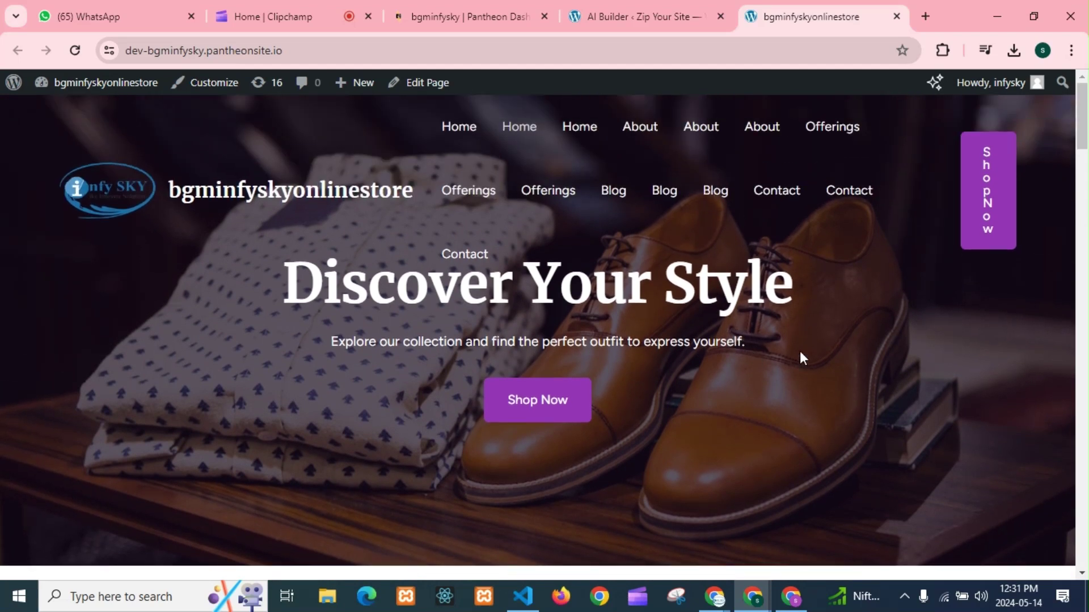
left_click(431, 85)
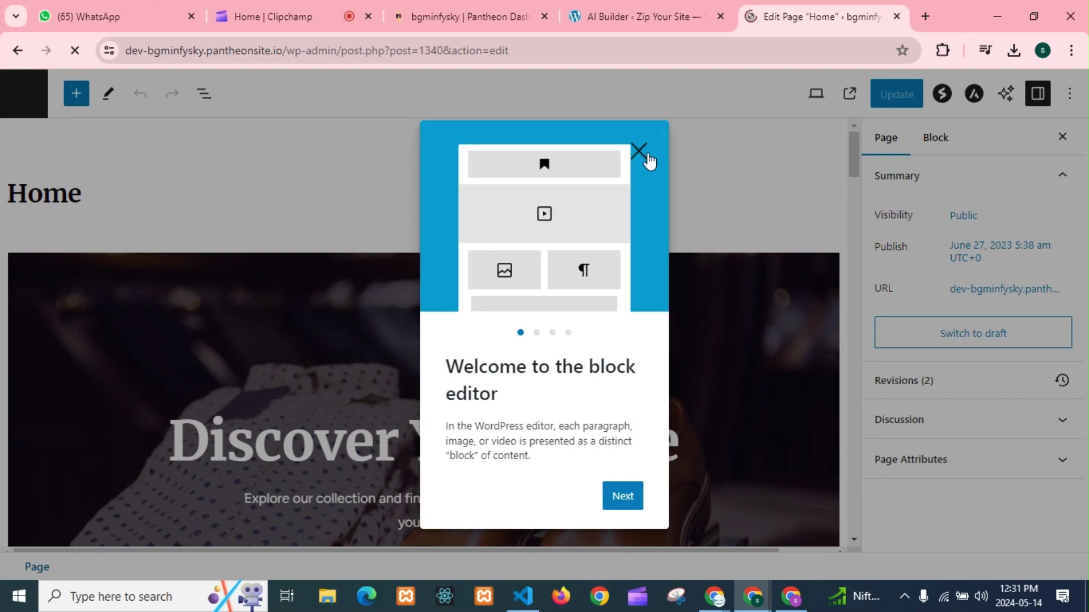
Step: Close the editor welcome dialog and select the Discover Your Style hero heading
left_click(646, 155)
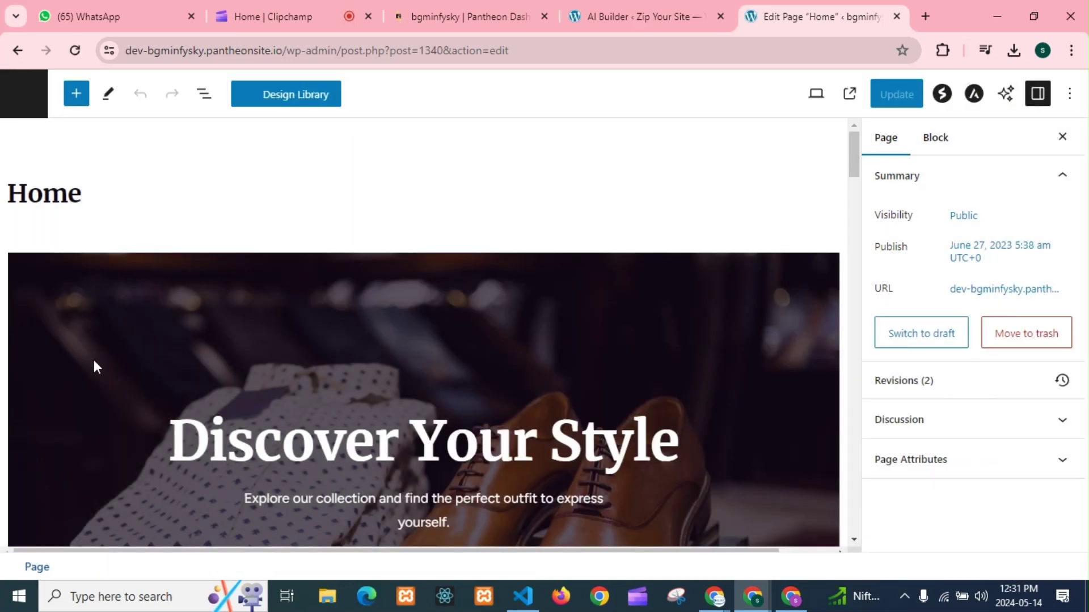
scroll(511, 375, "down", 4)
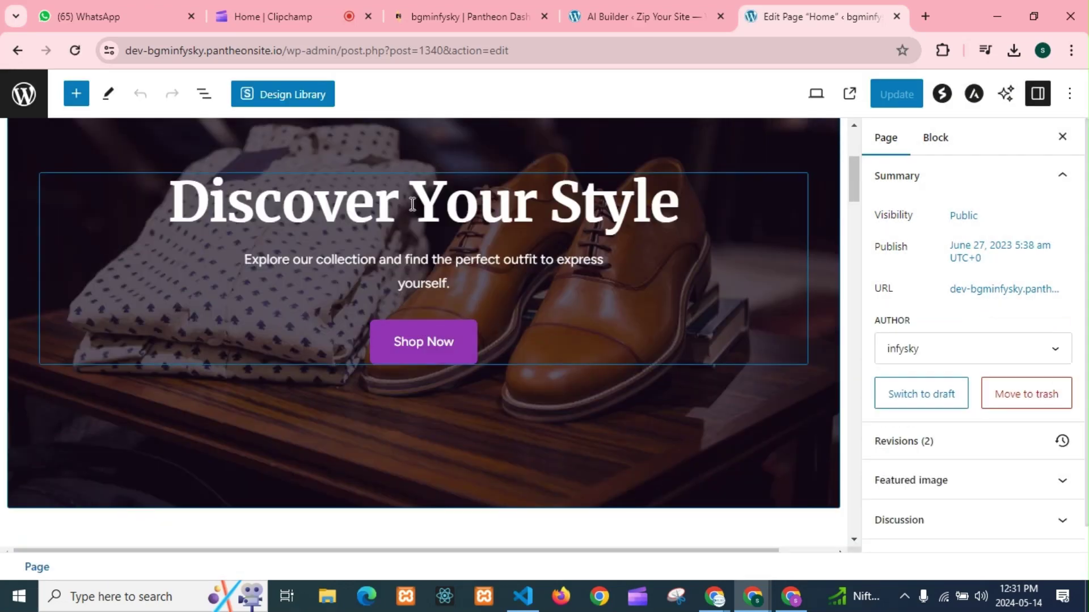
double_click(473, 201)
left_click_drag(170, 201, 685, 204)
Step: Retype the hero heading as 'Welcome to my online store' and select the new text
scroll(644, 234, "up", 1)
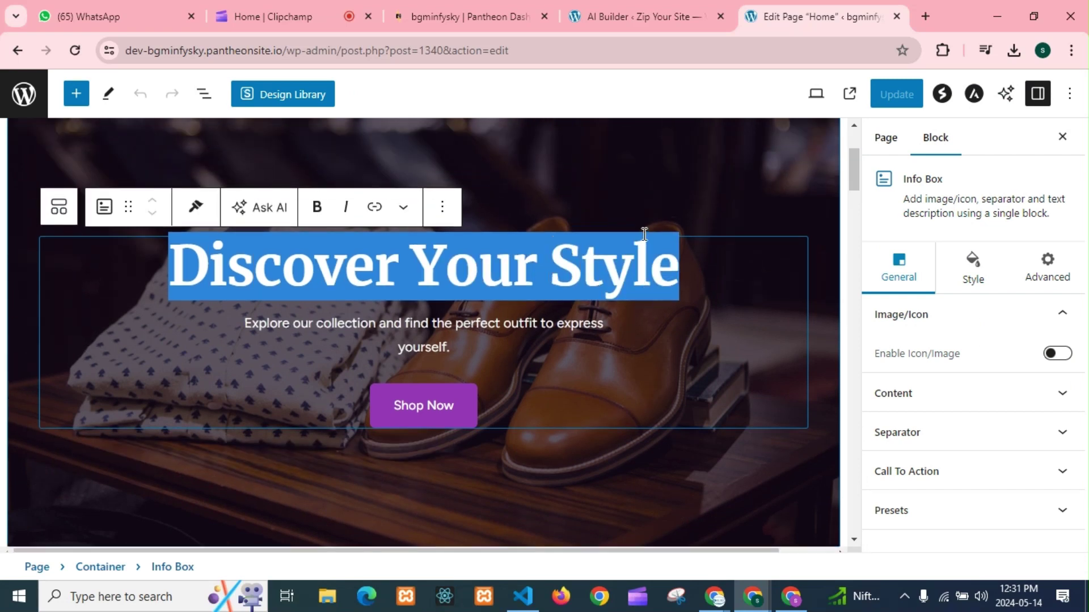
left_click(349, 253)
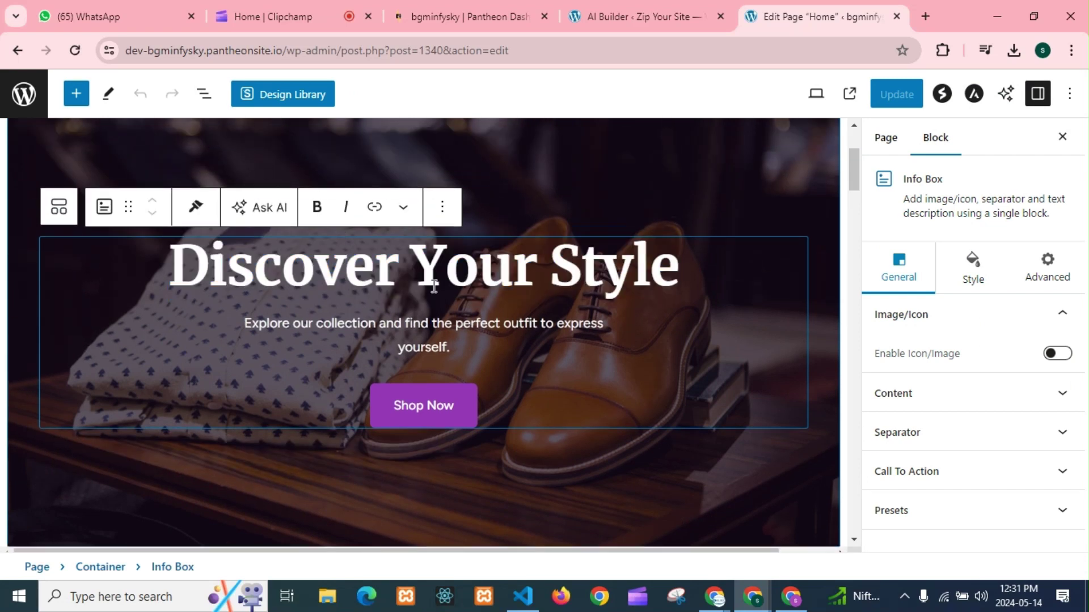
left_click_drag(687, 271, 179, 256)
type("W")
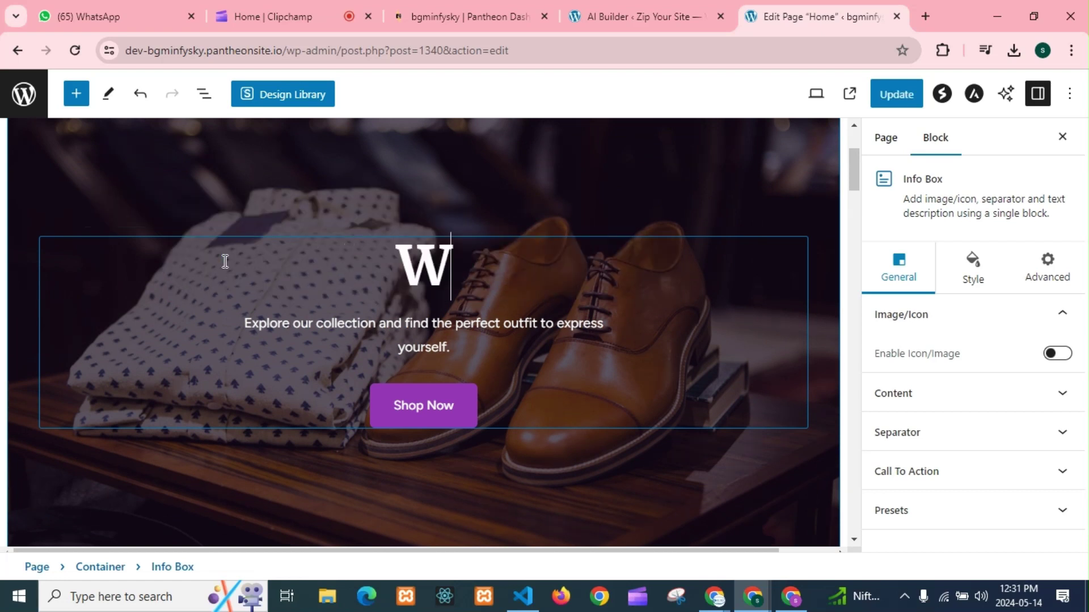
type("elcome t")
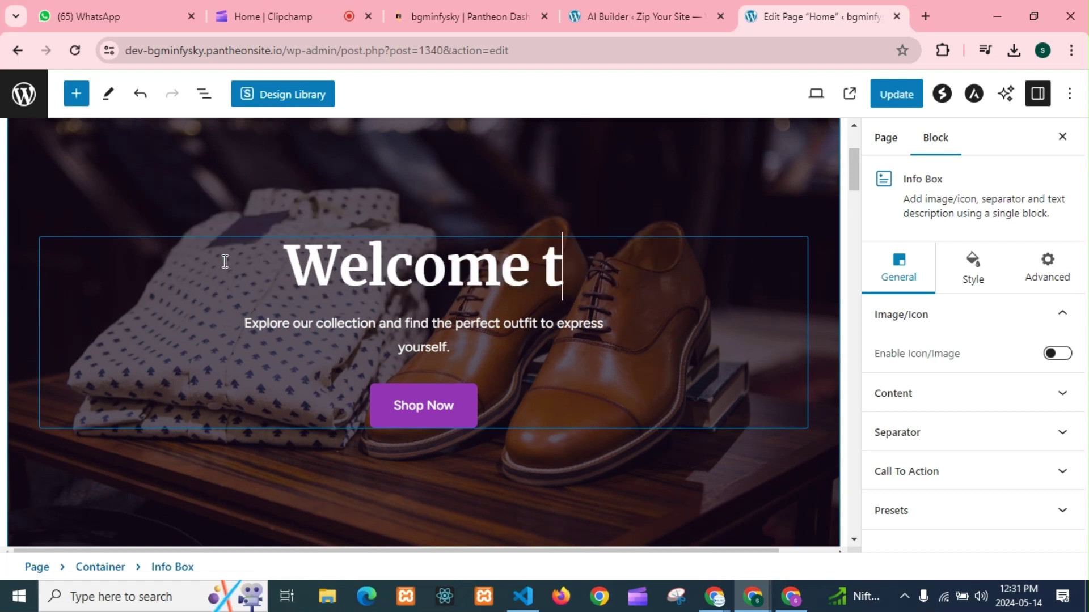
type("o my onli")
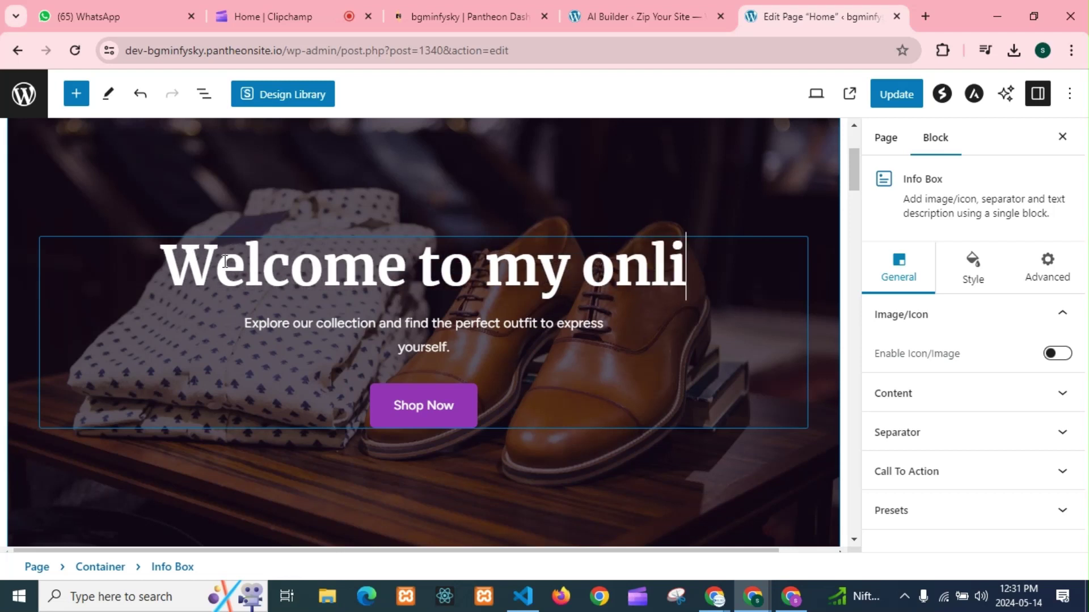
type("ne str")
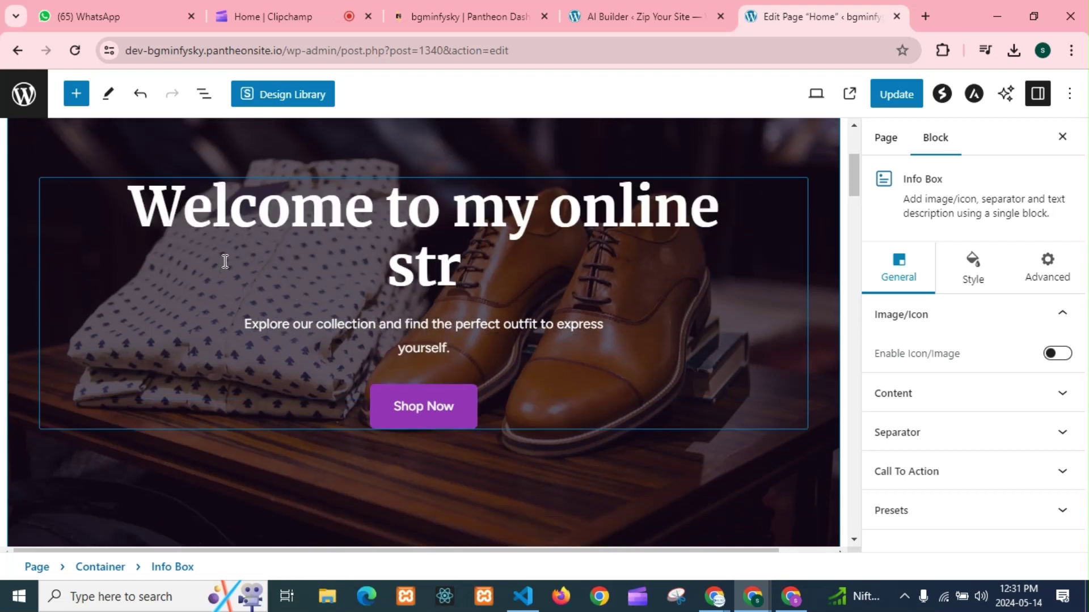
key("BackSpace")
type("ore")
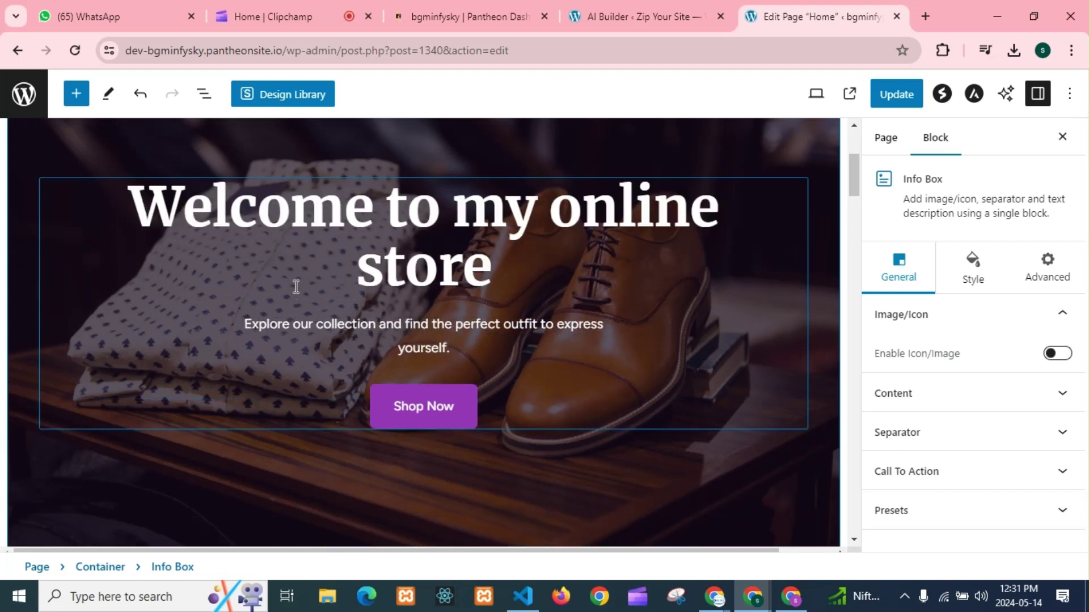
left_click_drag(514, 282, 120, 230)
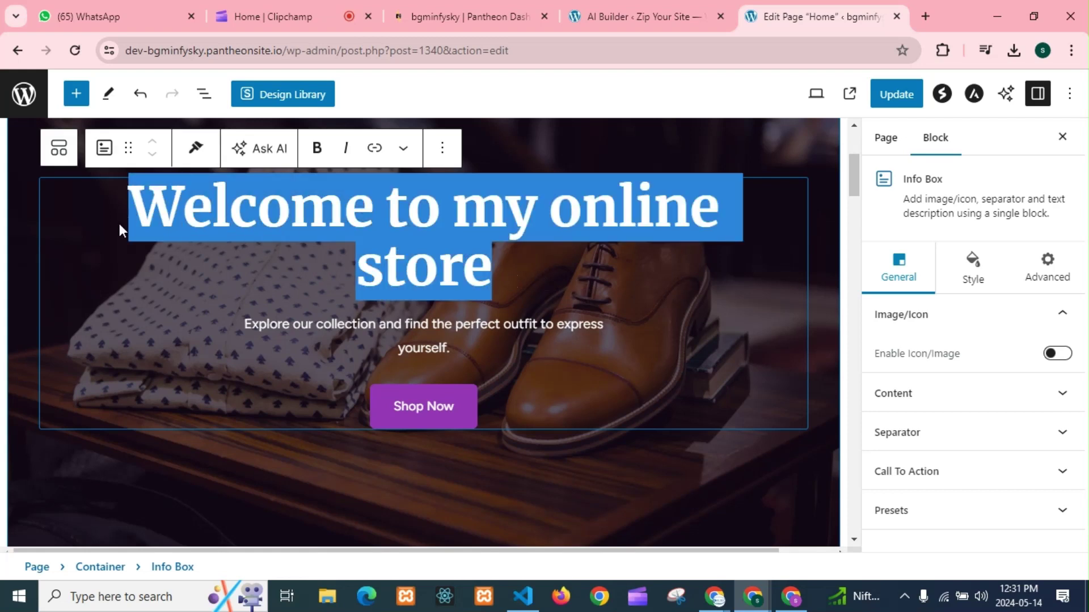
Step: Apply Ask AI's Make Longer then Make Shorter, producing 'Welcome to my store - shop anytime!'
left_click(269, 149)
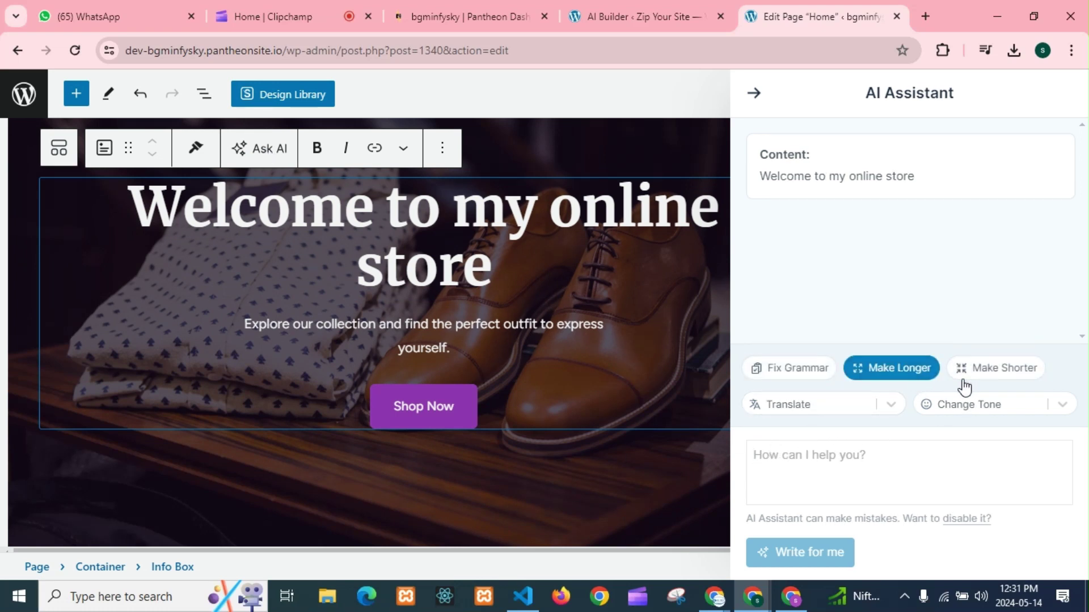
left_click(882, 372)
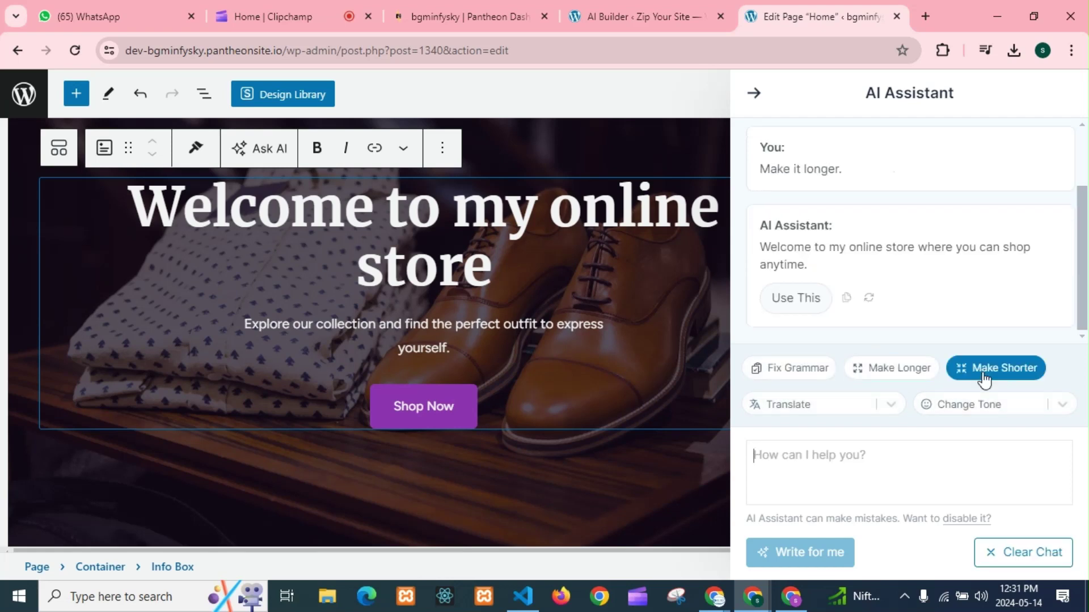
left_click(983, 378)
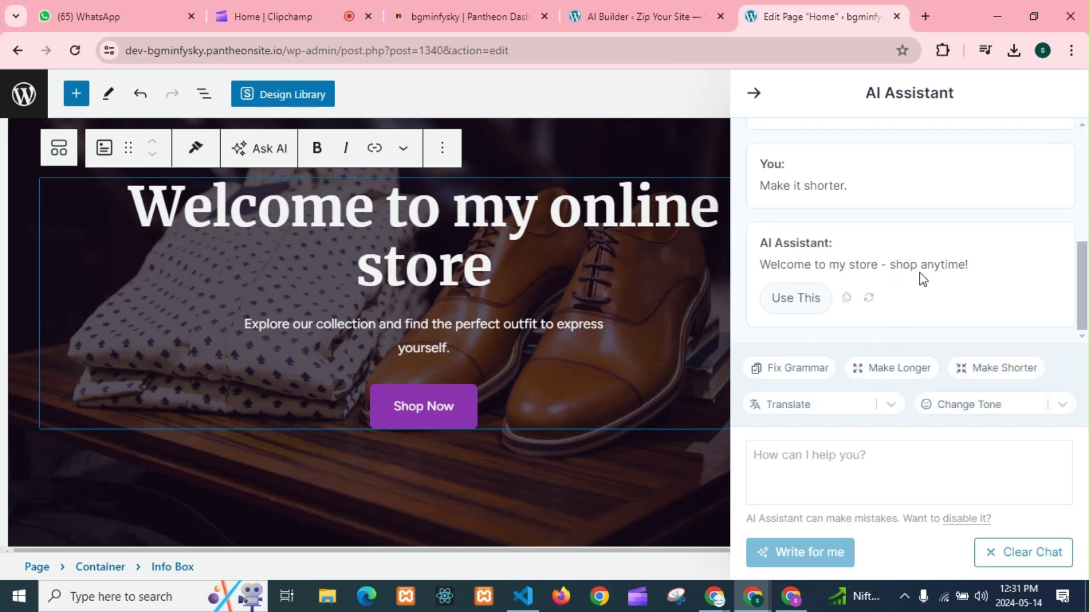
left_click(795, 298)
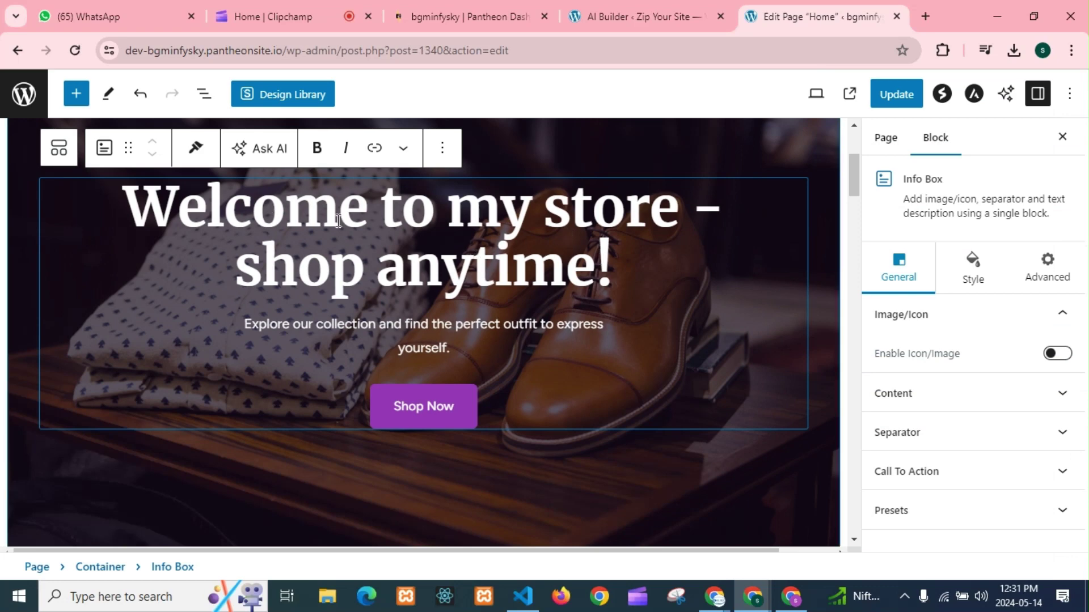
scroll(511, 335, "down", 15)
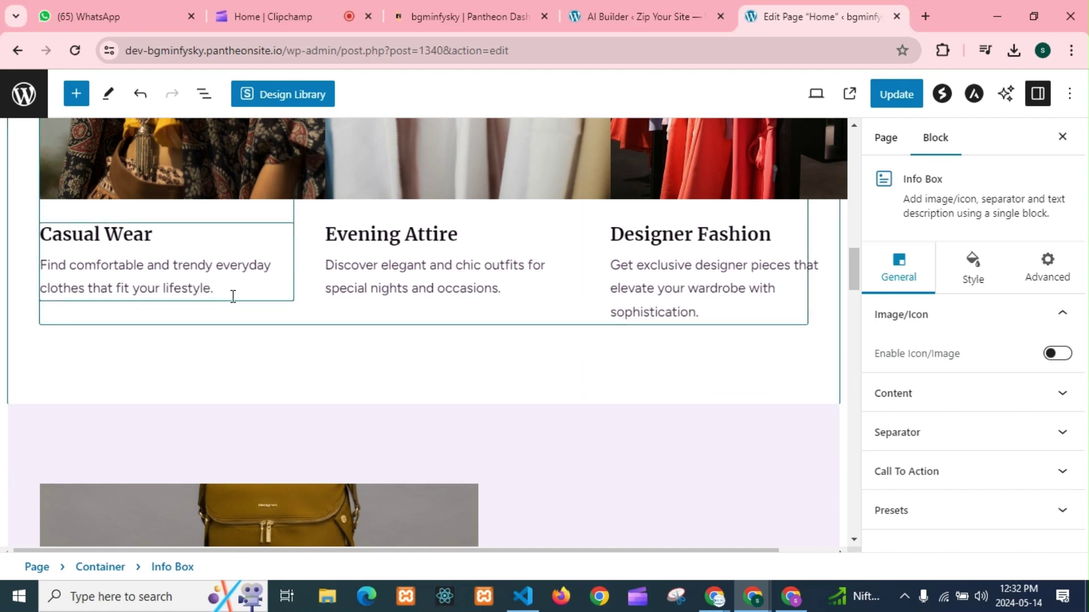
left_click(67, 273)
Step: Prompt the AI to rewrite and shorten the Casual Wear description to 'Discover comfy and stylish everyday wear for your lifestyle.'
double_click(57, 265)
left_click(116, 266)
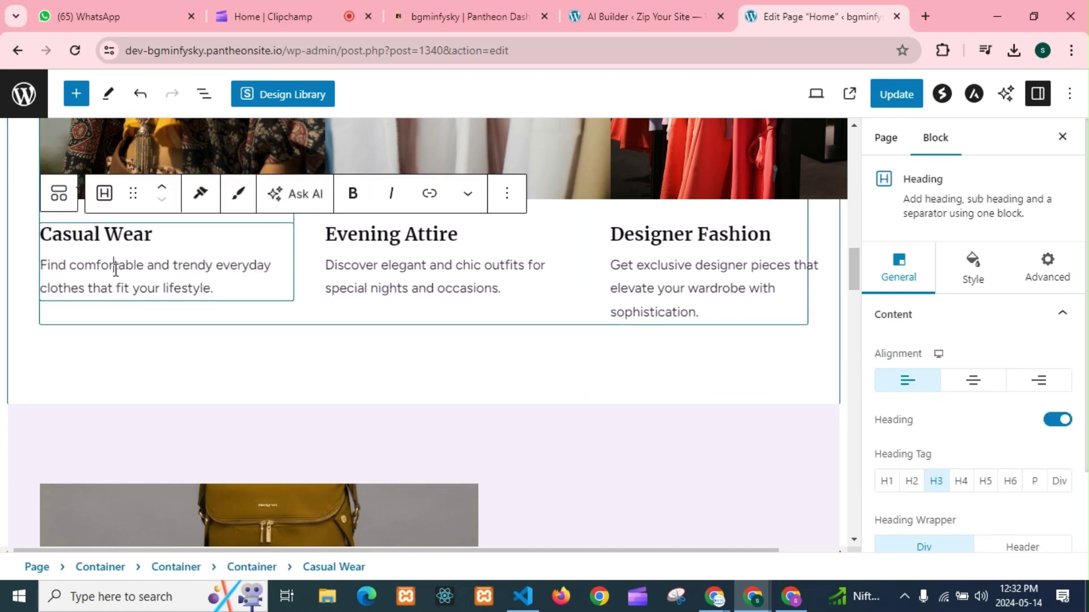
left_click_drag(41, 263, 224, 285)
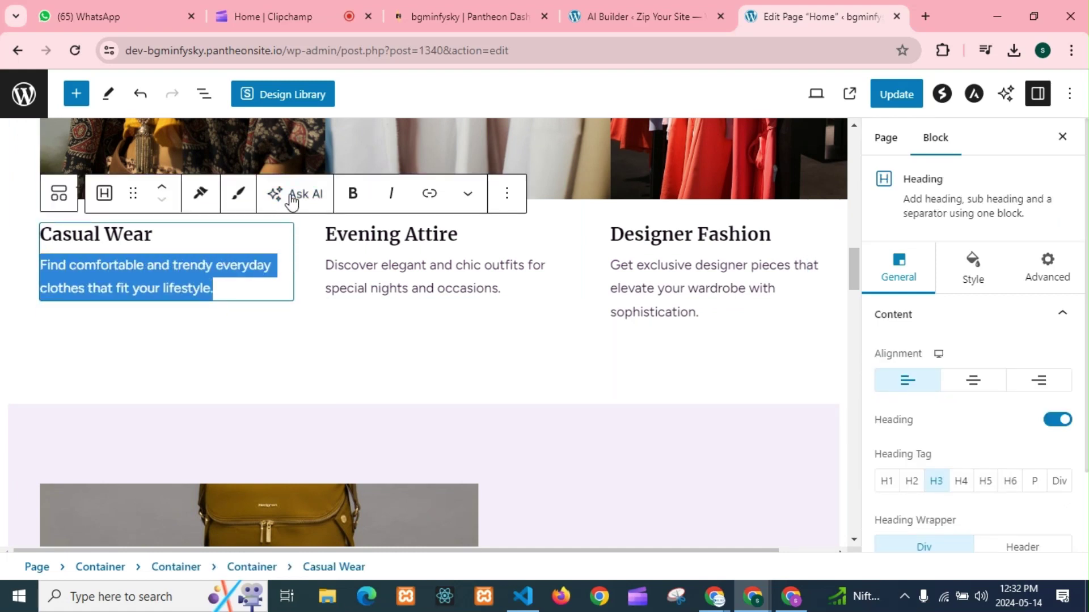
left_click(291, 194)
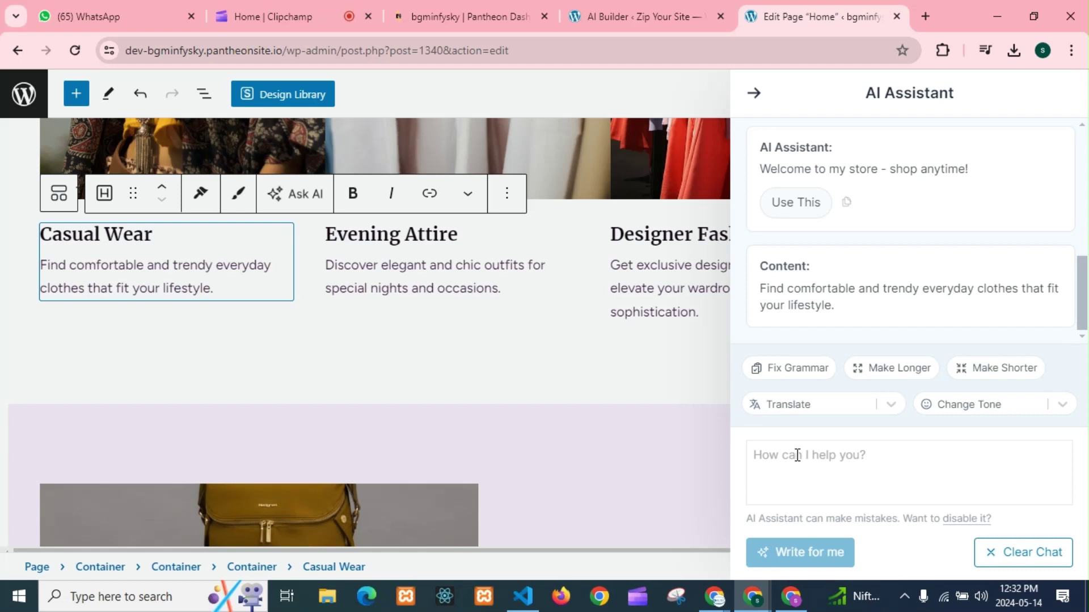
type("write")
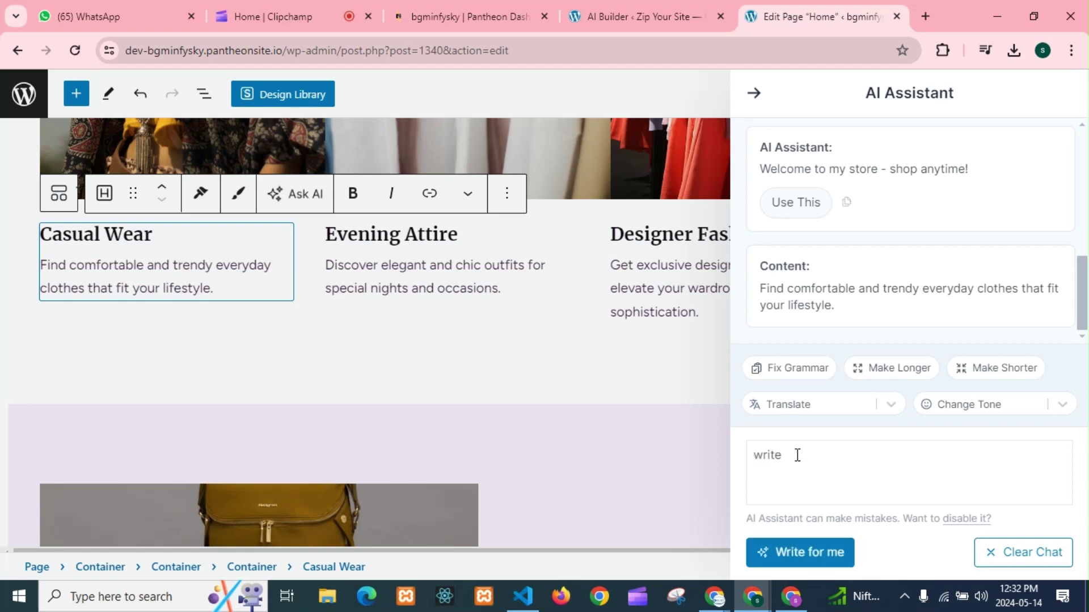
type(" causual wear")
left_click(786, 456)
type("about")
left_click(1010, 369)
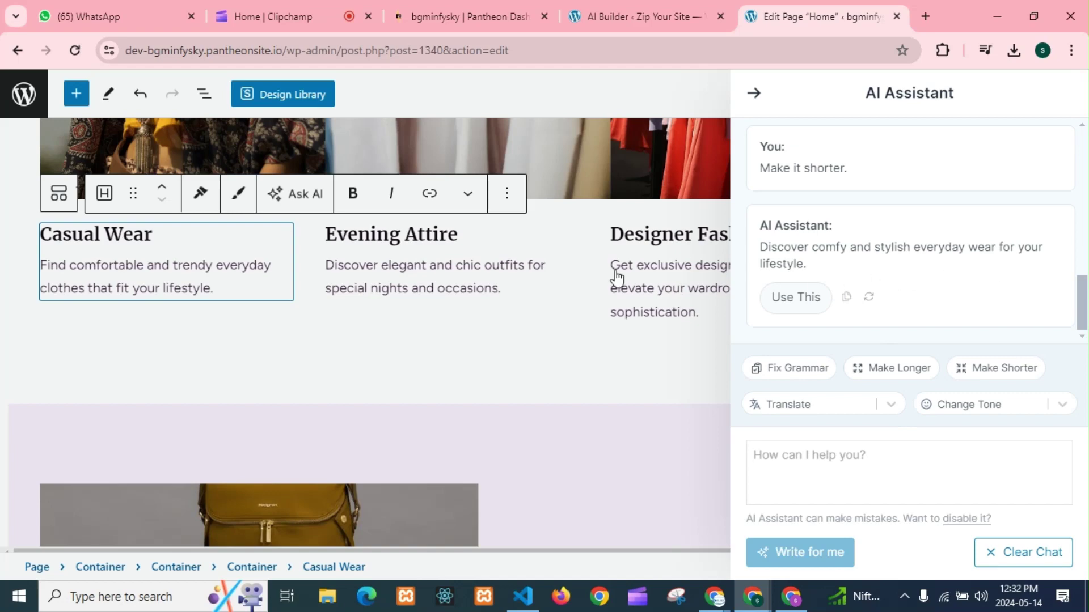
left_click(794, 298)
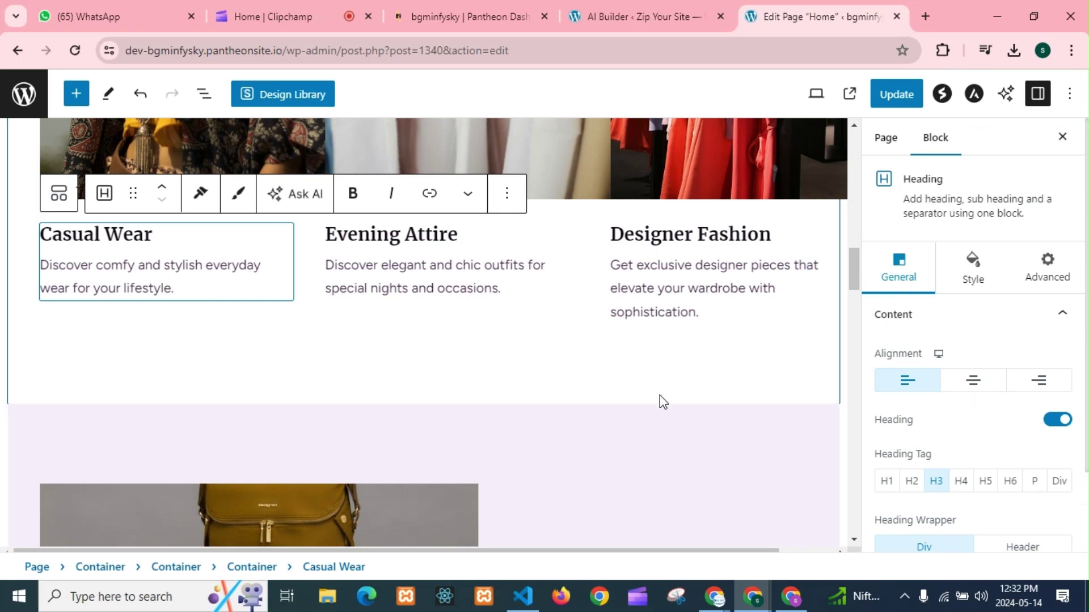
left_click(703, 475)
Step: Select the denim image in the Convenience section and open the media library to replace it
scroll(601, 452, "down", 5)
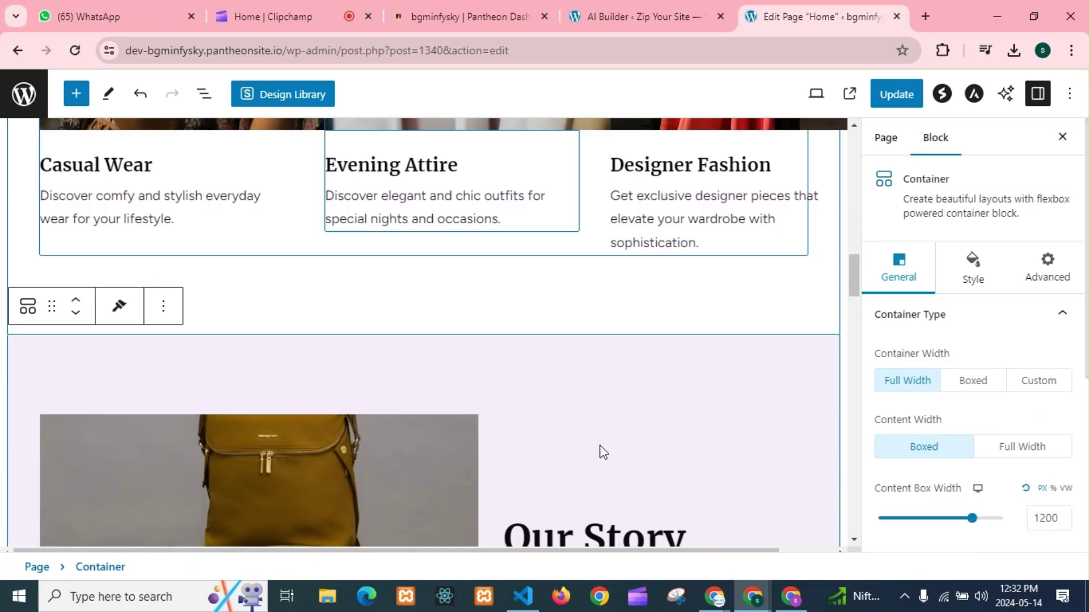
scroll(323, 356, "down", 10)
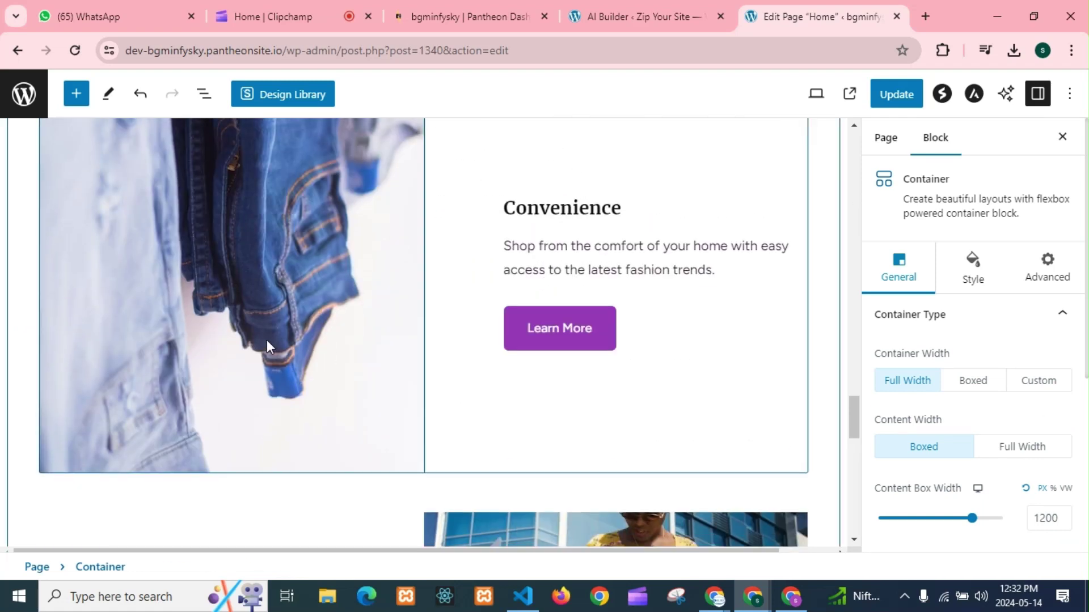
left_click(214, 403)
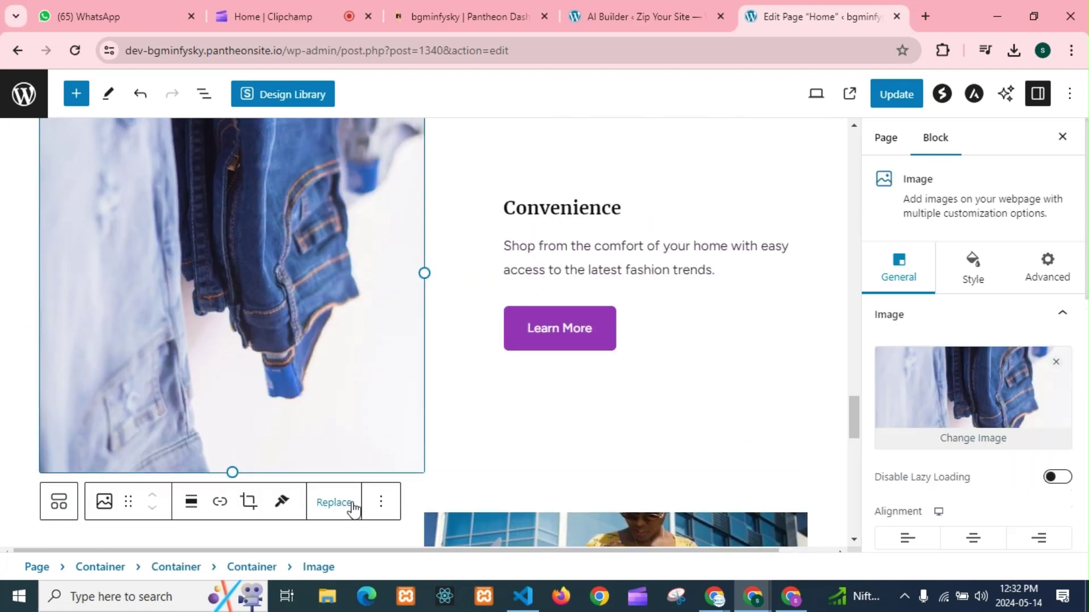
left_click(334, 505)
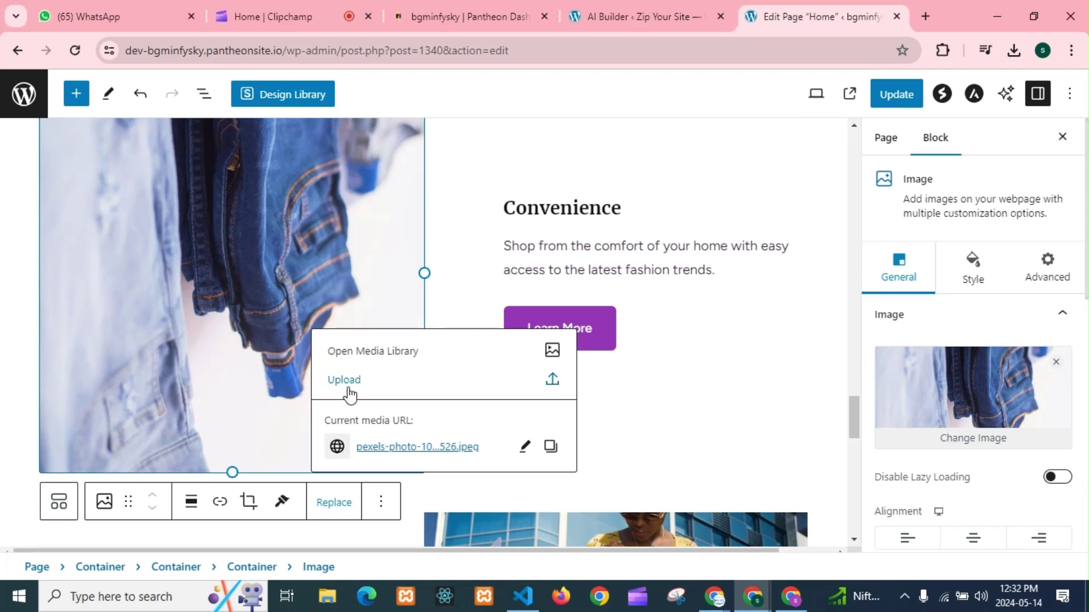
left_click(377, 358)
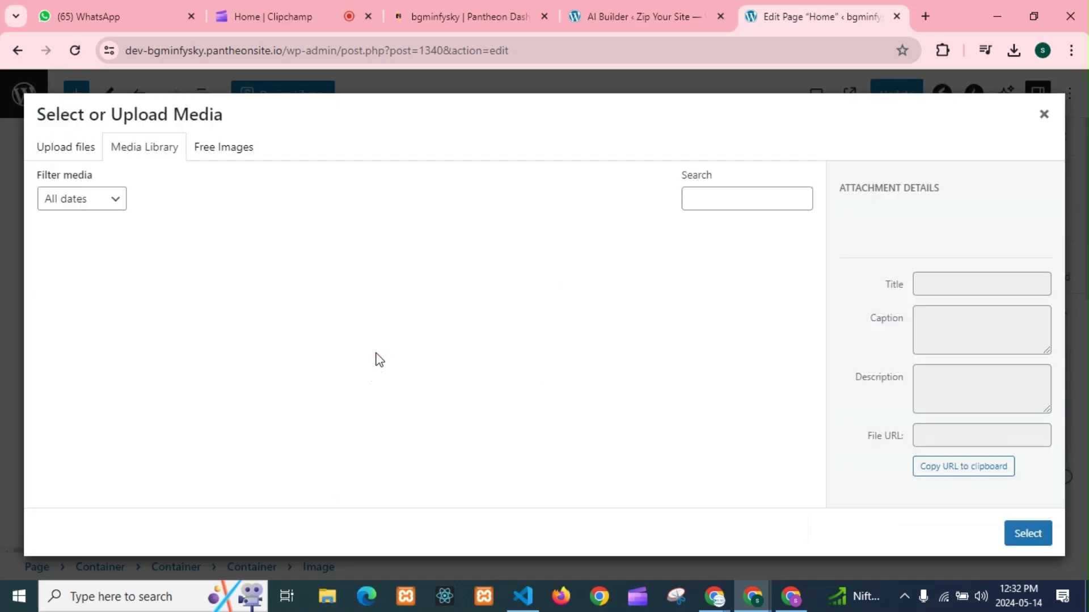
Step: Swap the selection from the denim photo to pexels-photo-1488463.jpeg and confirm it
scroll(613, 439, "down", 1)
scroll(617, 444, "down", 10)
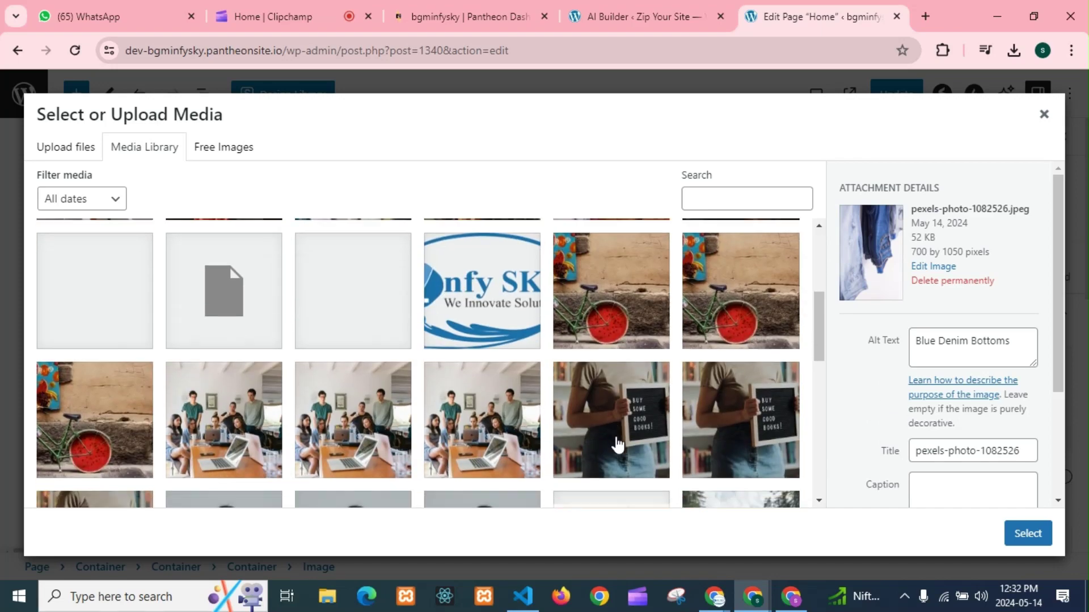
scroll(617, 444, "down", 3)
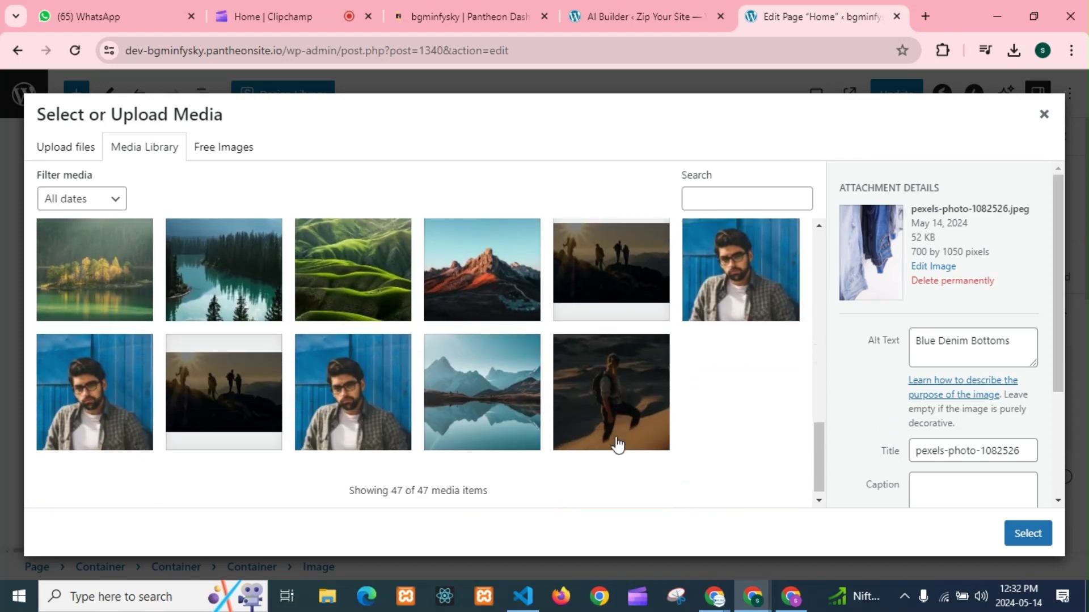
scroll(433, 461, "up", 10)
scroll(433, 462, "up", 4)
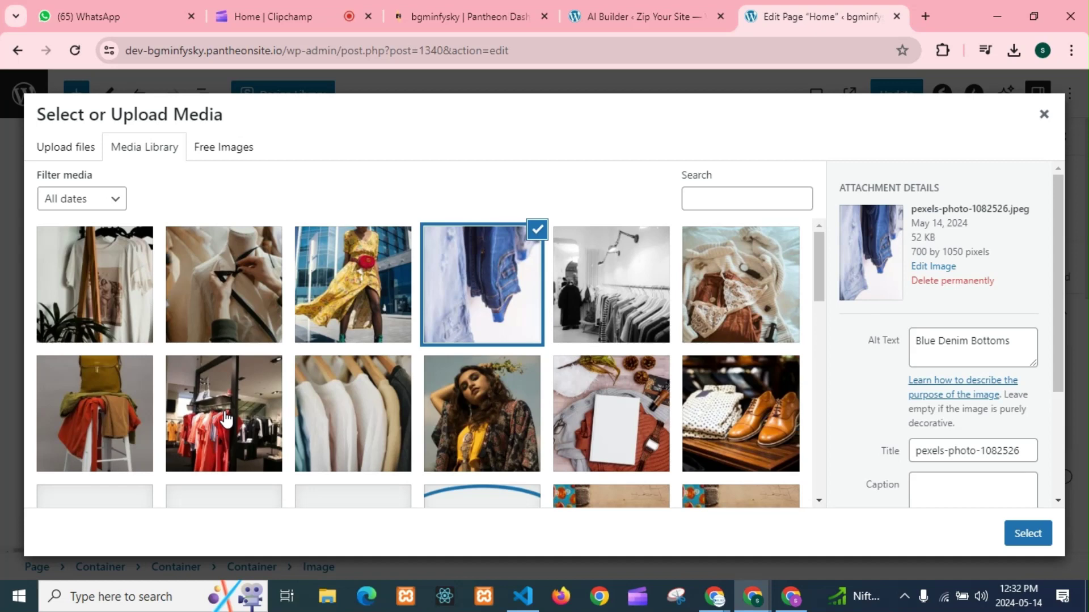
scroll(225, 414, "down", 4)
scroll(227, 417, "up", 4)
left_click(538, 235)
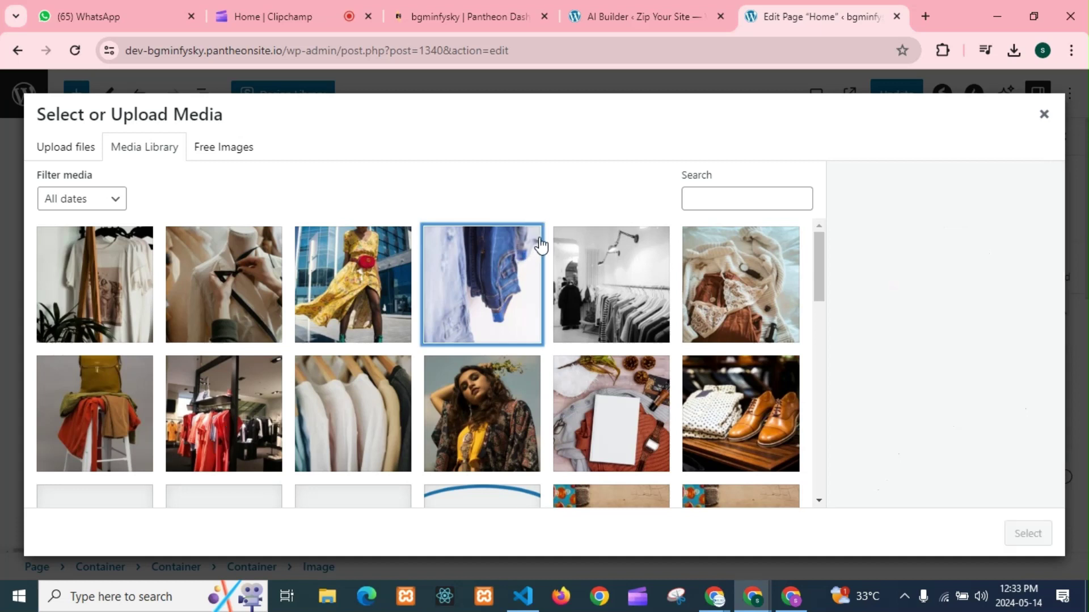
left_click(199, 407)
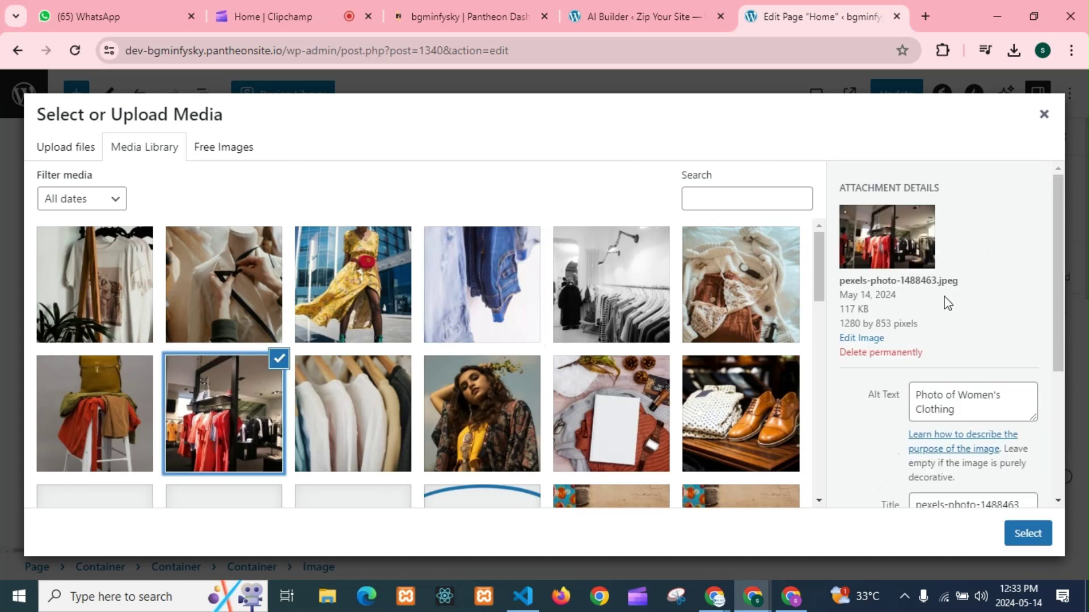
left_click(1037, 536)
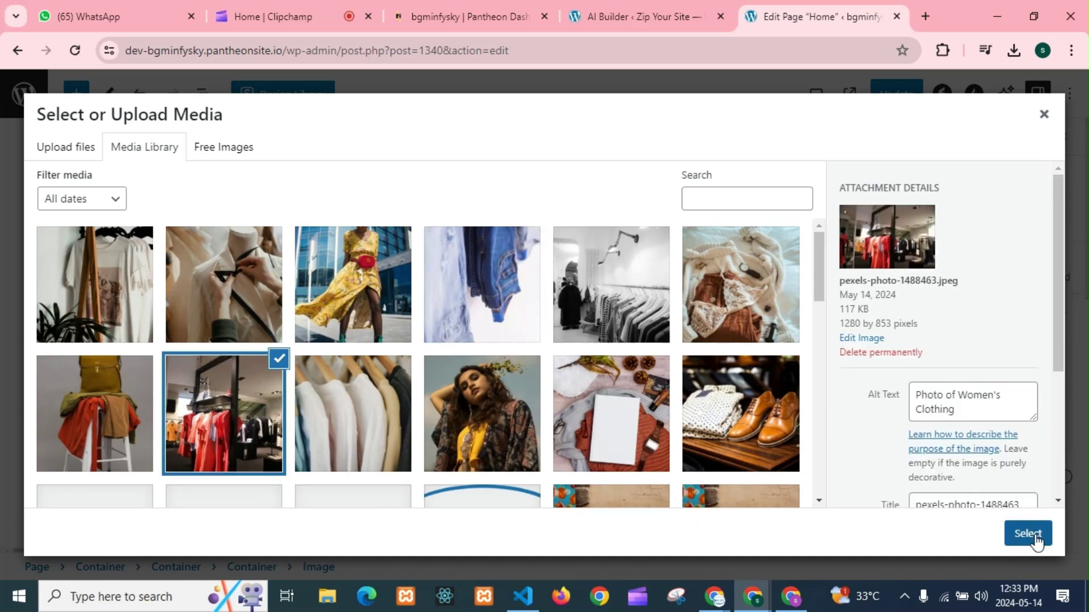
Step: Scroll through the editor canvas to check the new heading, description and Convenience photo
scroll(359, 440, "up", 3)
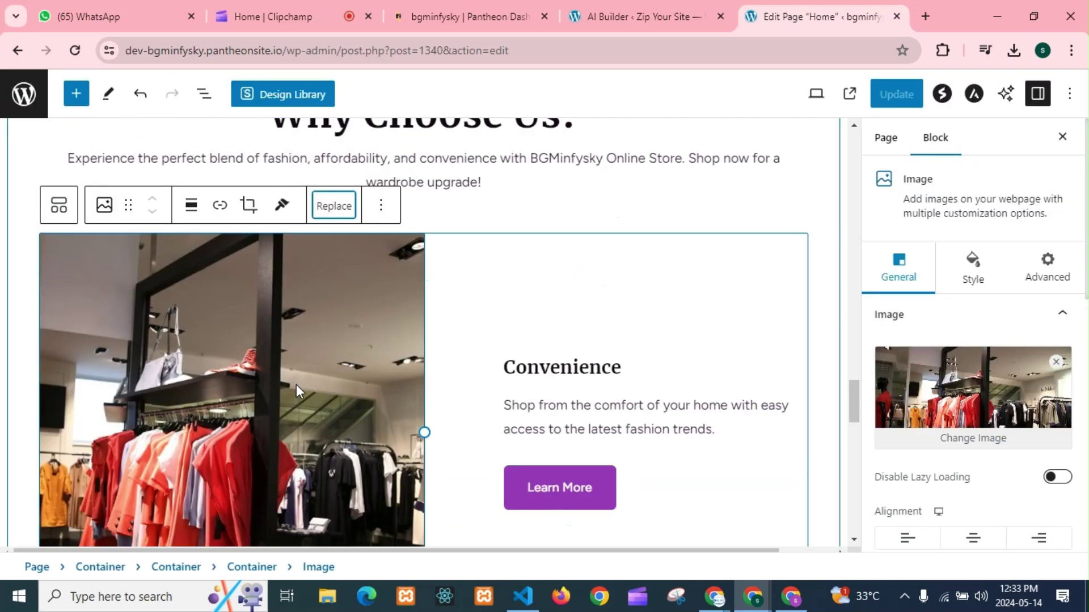
scroll(296, 385, "down", 4)
scroll(245, 347, "down", 10)
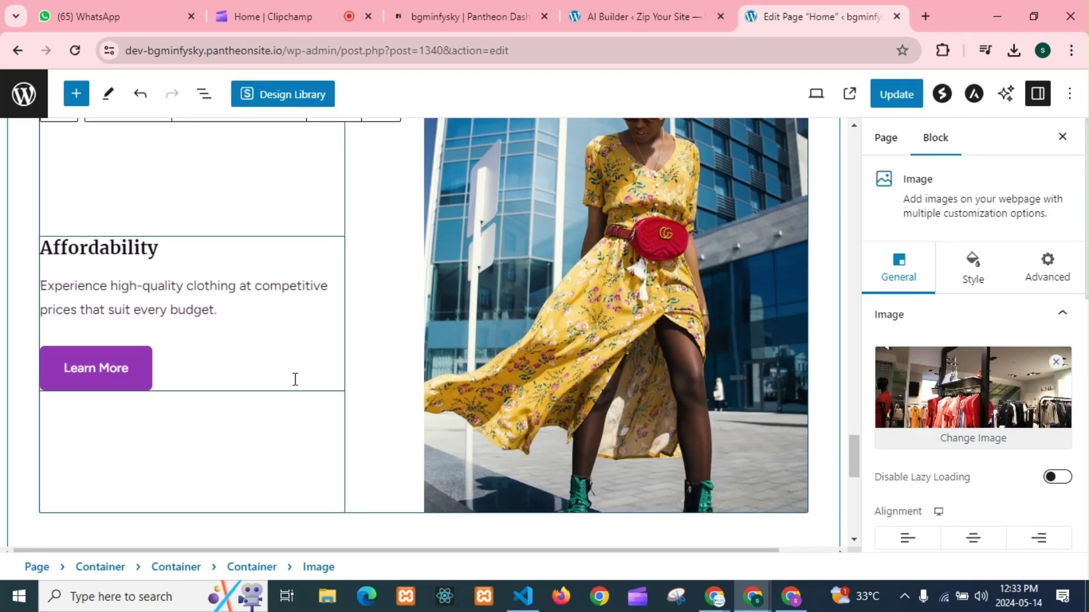
scroll(506, 460, "down", 3)
scroll(545, 453, "up", 5)
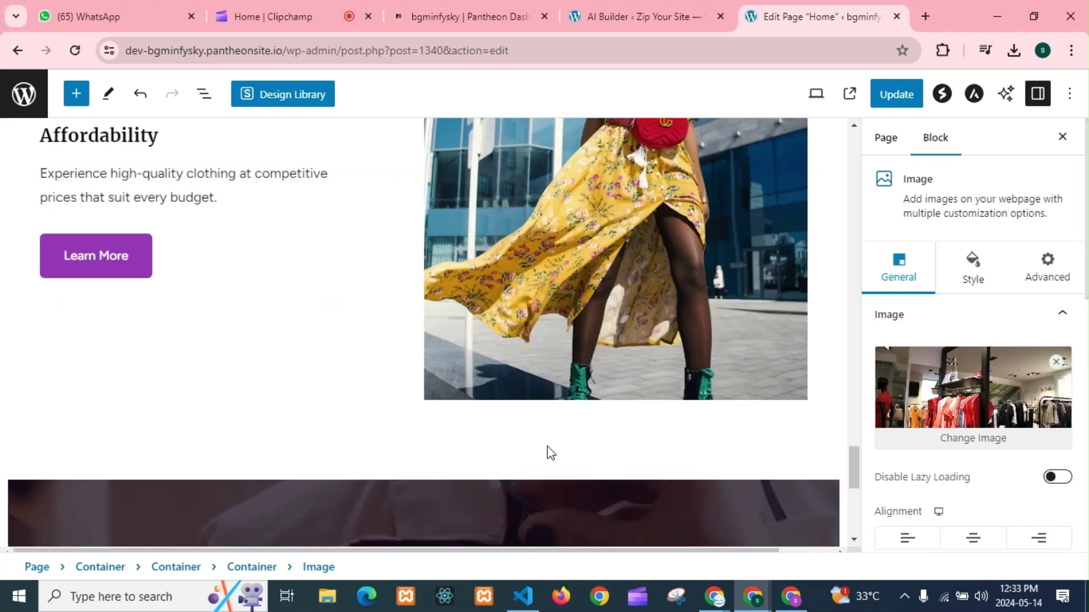
scroll(550, 451, "down", 6)
scroll(554, 447, "up", 20)
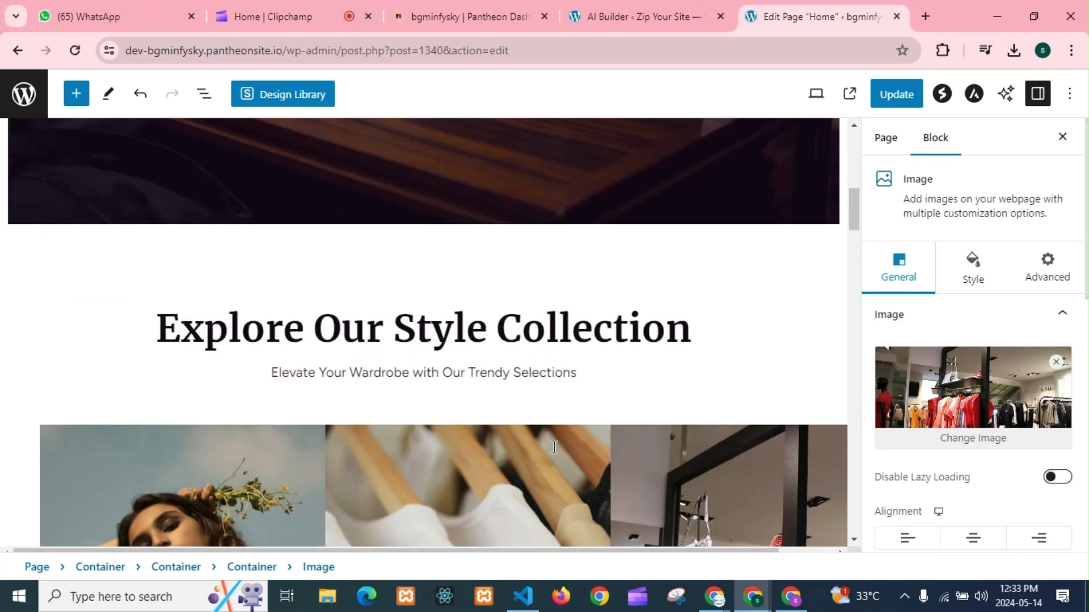
scroll(546, 443, "down", 10)
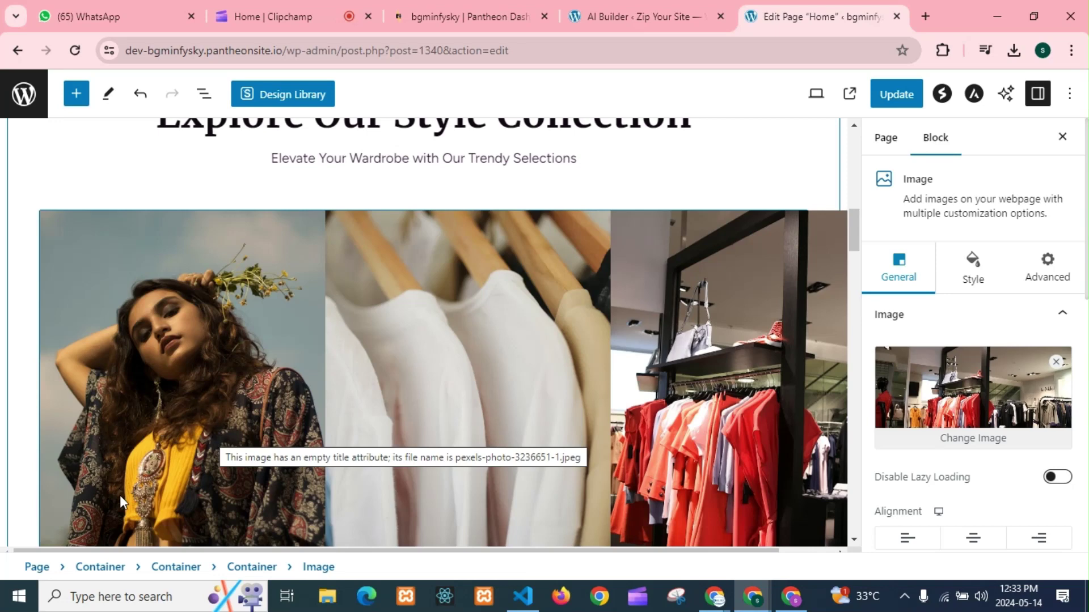
scroll(484, 389, "up", 5)
scroll(495, 395, "down", 13)
scroll(495, 395, "down", 4)
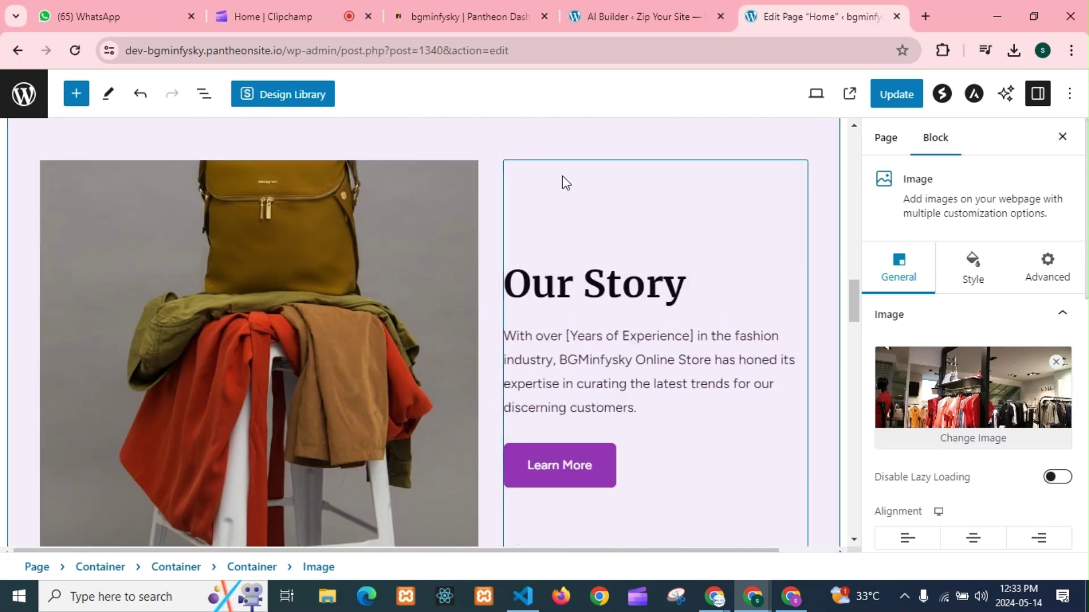
scroll(602, 457, "down", 7)
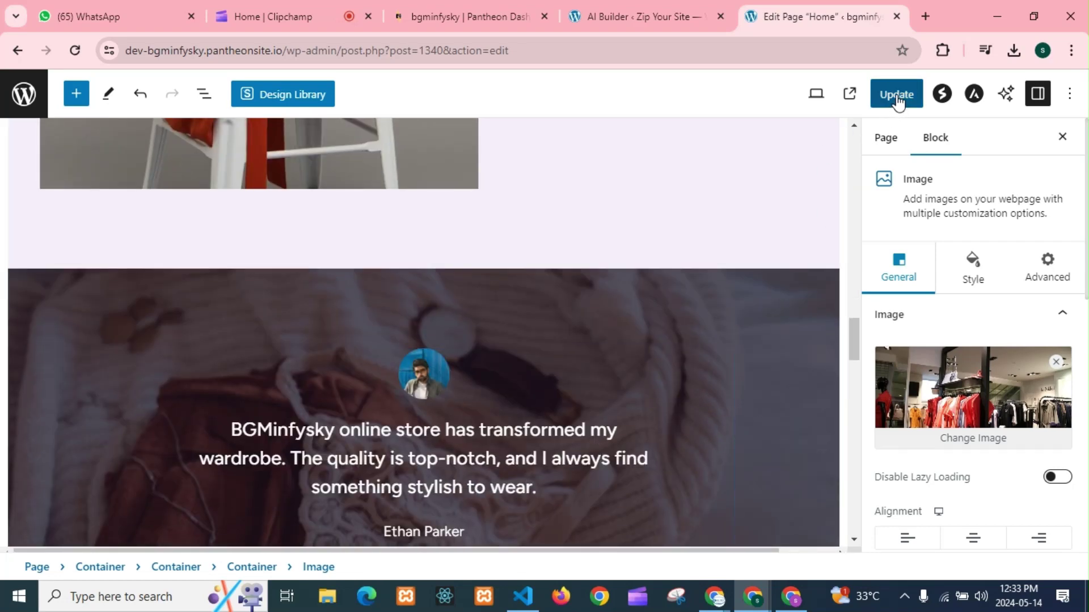
Step: Update the Home page to save the edits
left_click(896, 94)
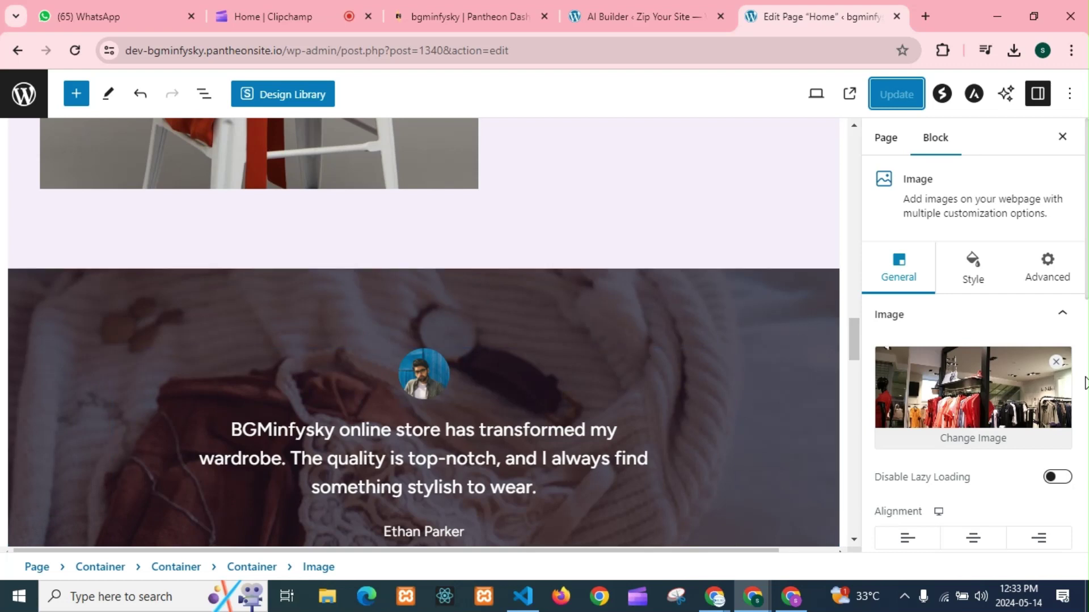
scroll(1024, 384, "down", 5)
scroll(1026, 390, "up", 3)
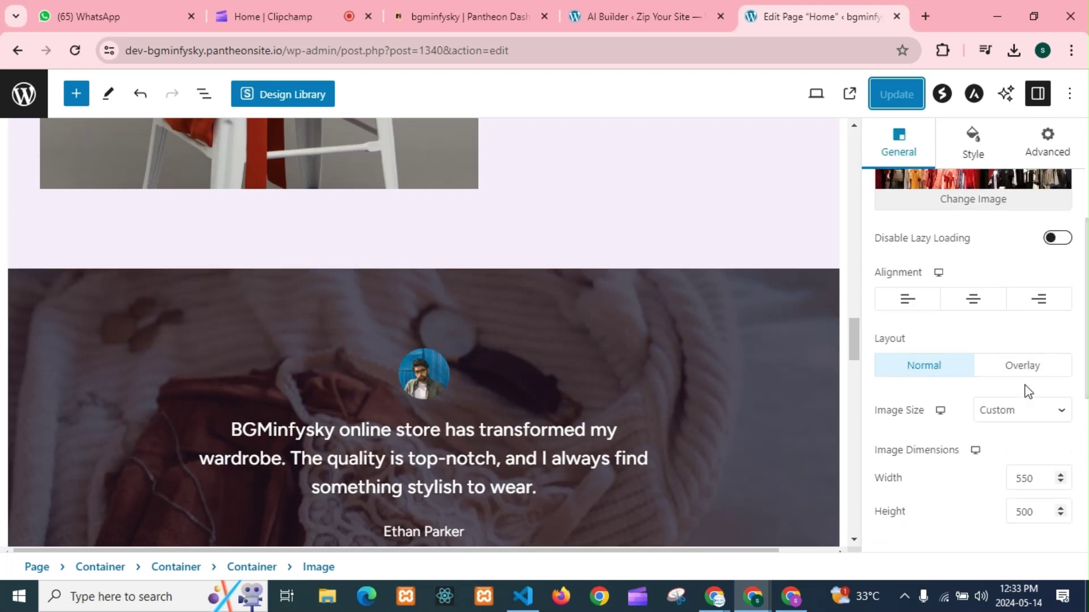
scroll(1024, 414, "down", 6)
scroll(1020, 437, "up", 8)
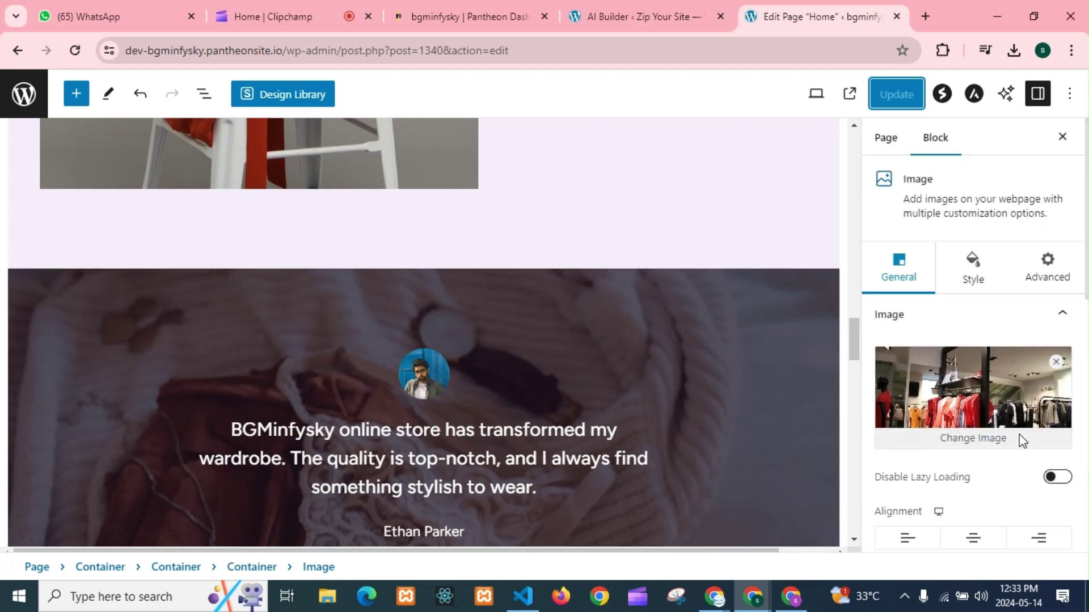
Step: From the Page sidebar's URL field, follow the page link to the live site
left_click(885, 138)
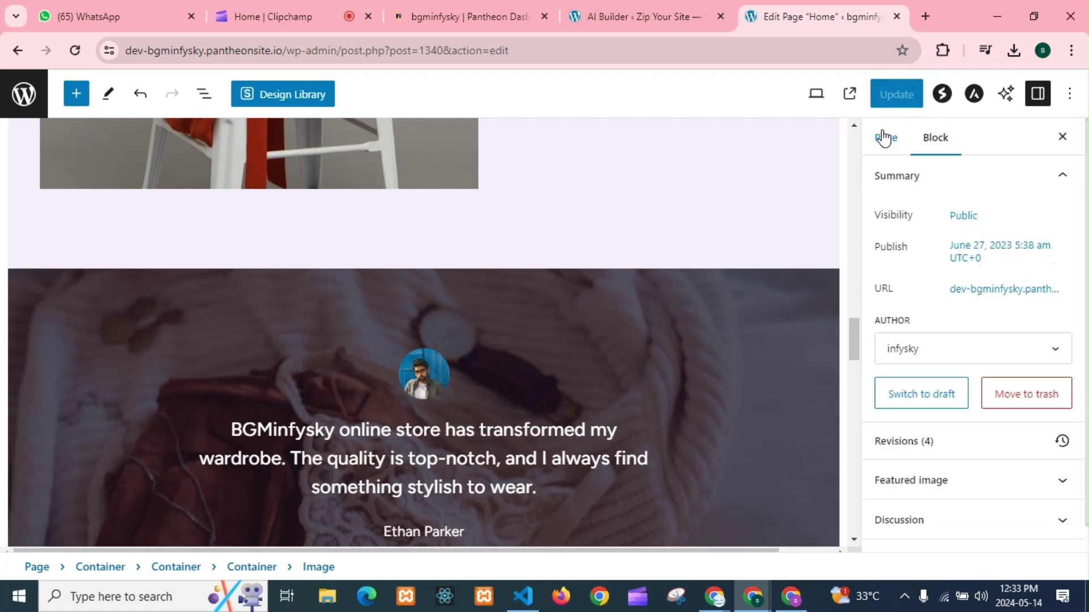
left_click(989, 291)
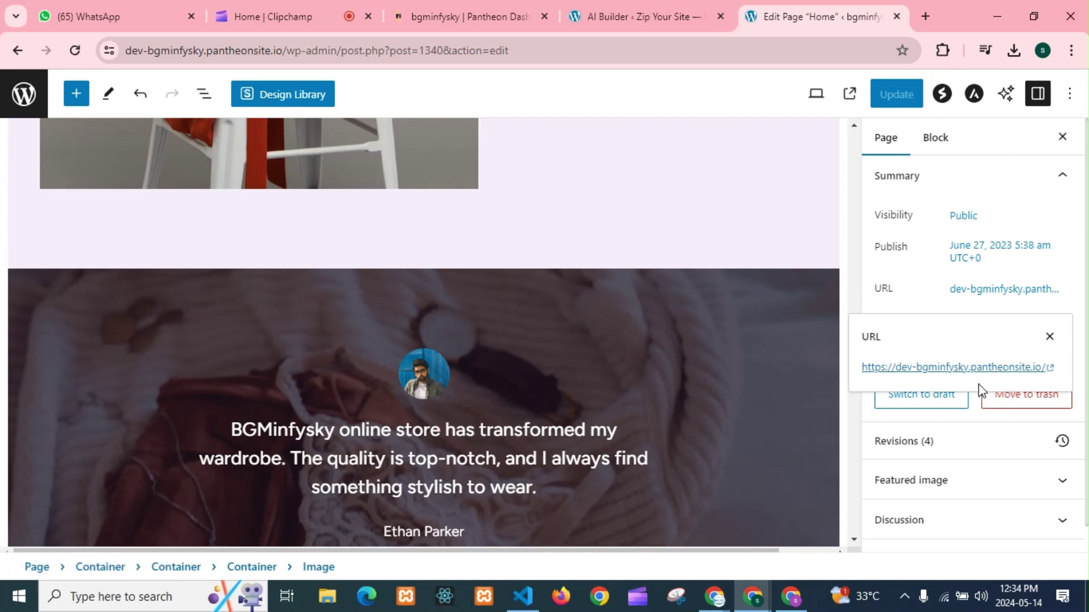
left_click(865, 368)
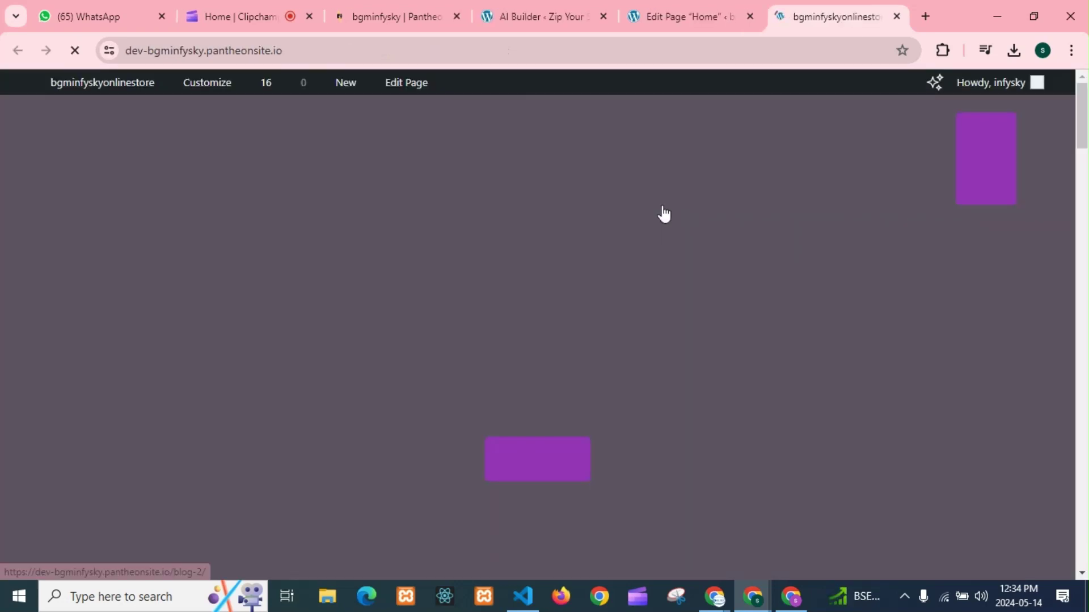
Step: Scroll the live store site and visit its Offerings page
scroll(860, 338, "down", 1)
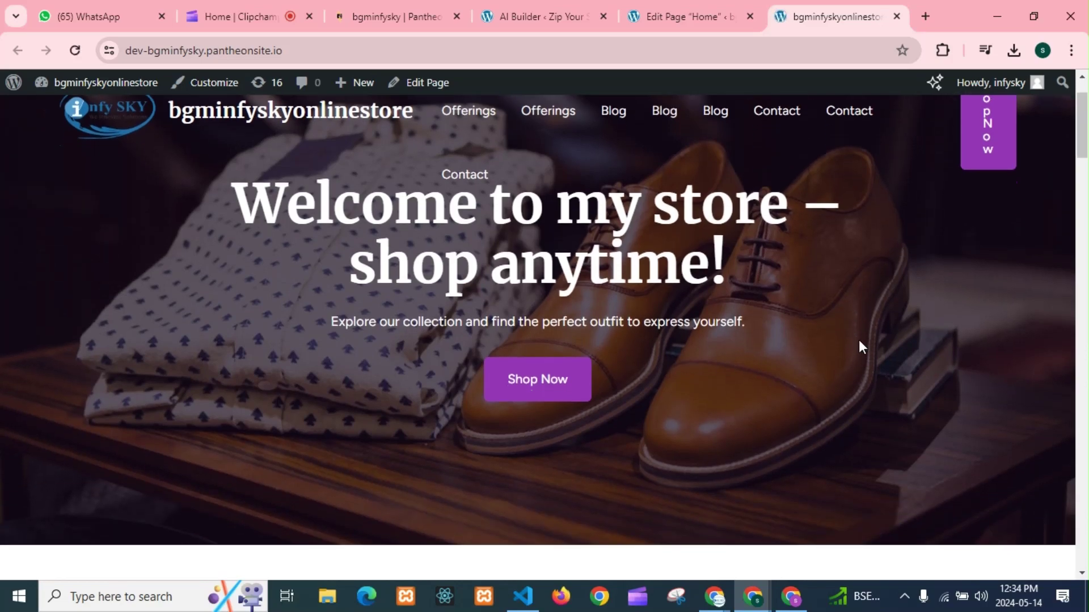
scroll(825, 402, "up", 1)
scroll(842, 400, "down", 15)
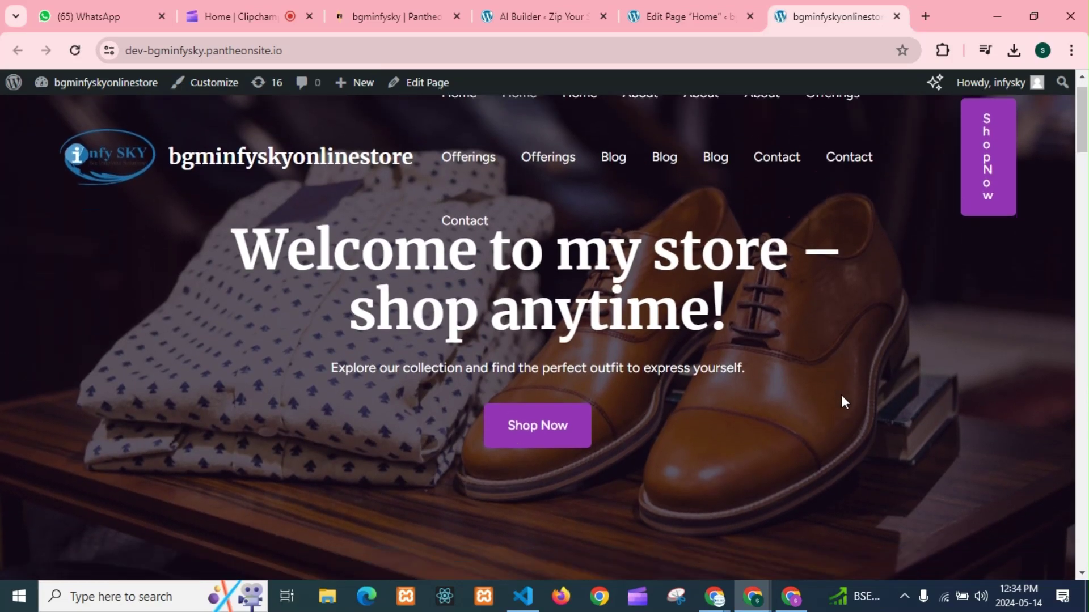
scroll(827, 391, "down", 20)
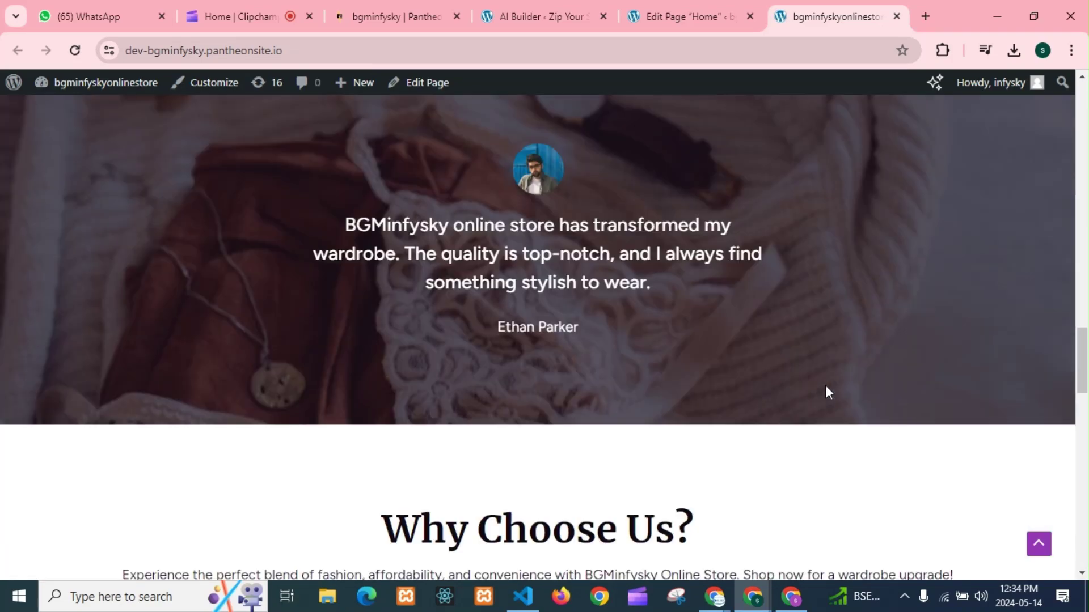
scroll(824, 390, "up", 20)
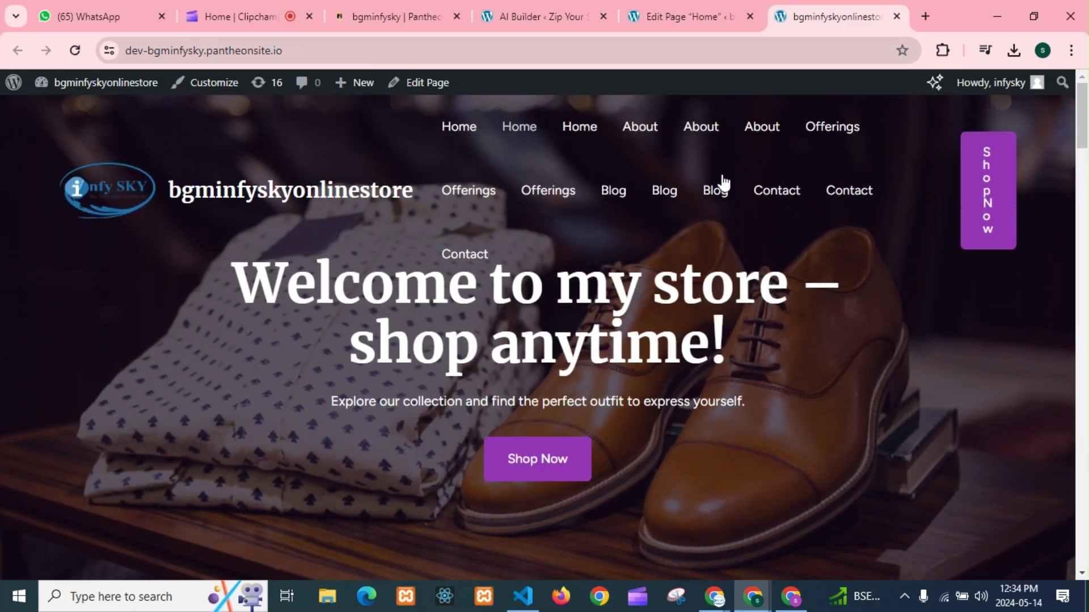
left_click(718, 186)
scroll(741, 428, "down", 15)
scroll(810, 405, "up", 15)
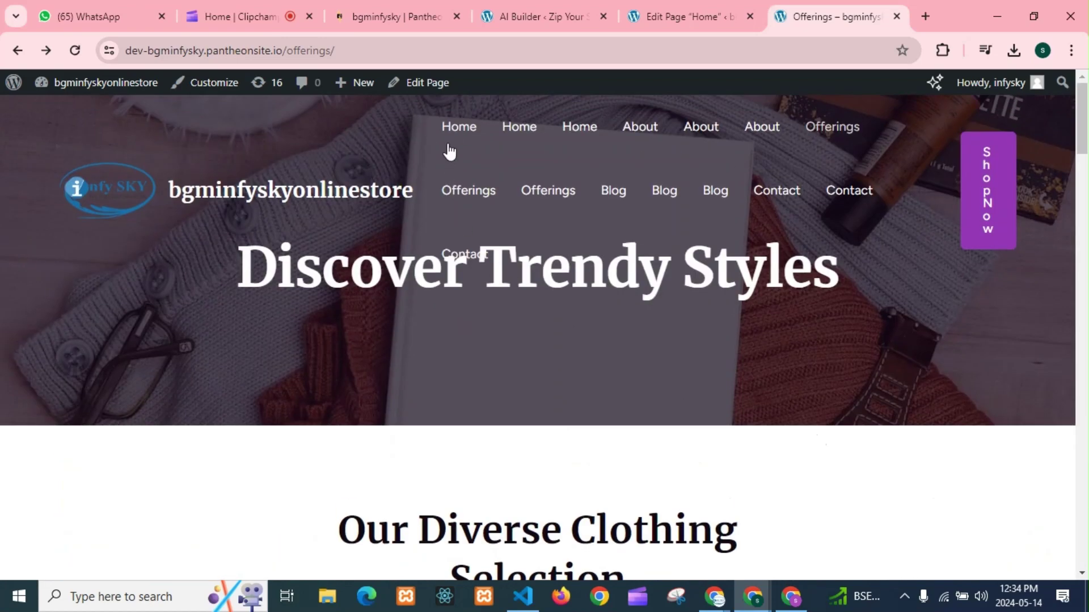
Step: Return to the Home page and review its Discover Your Style hero, clothing selection and Our Story sections
left_click(454, 134)
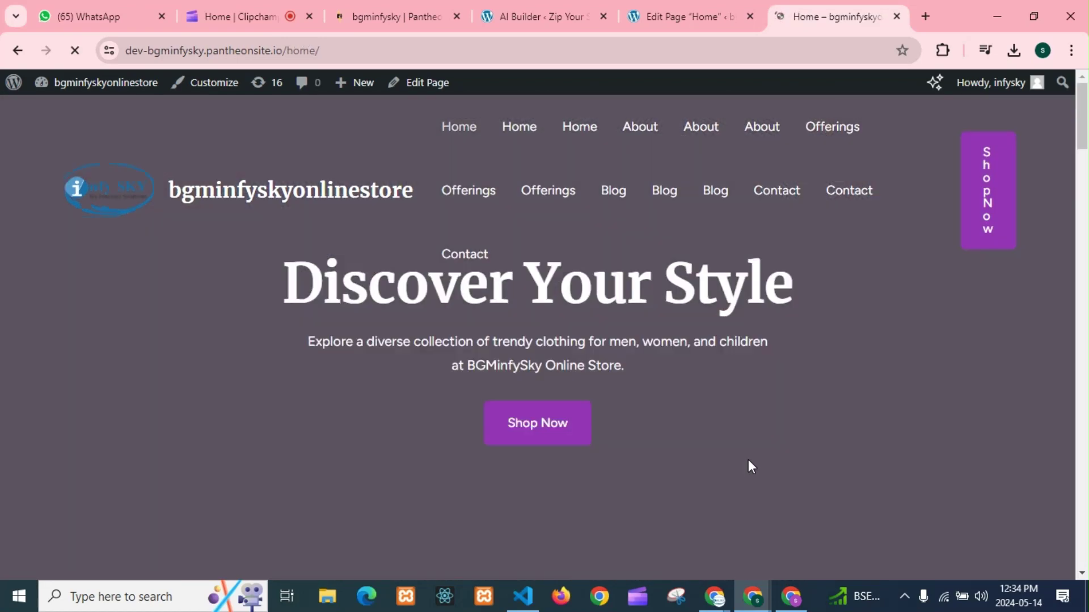
scroll(778, 449, "down", 15)
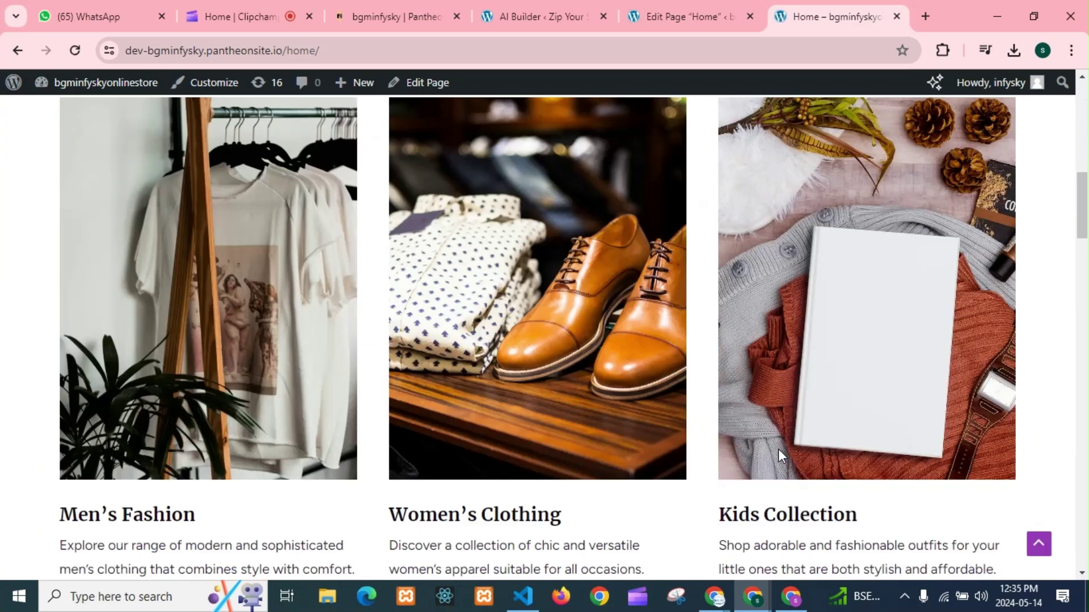
scroll(778, 449, "down", 20)
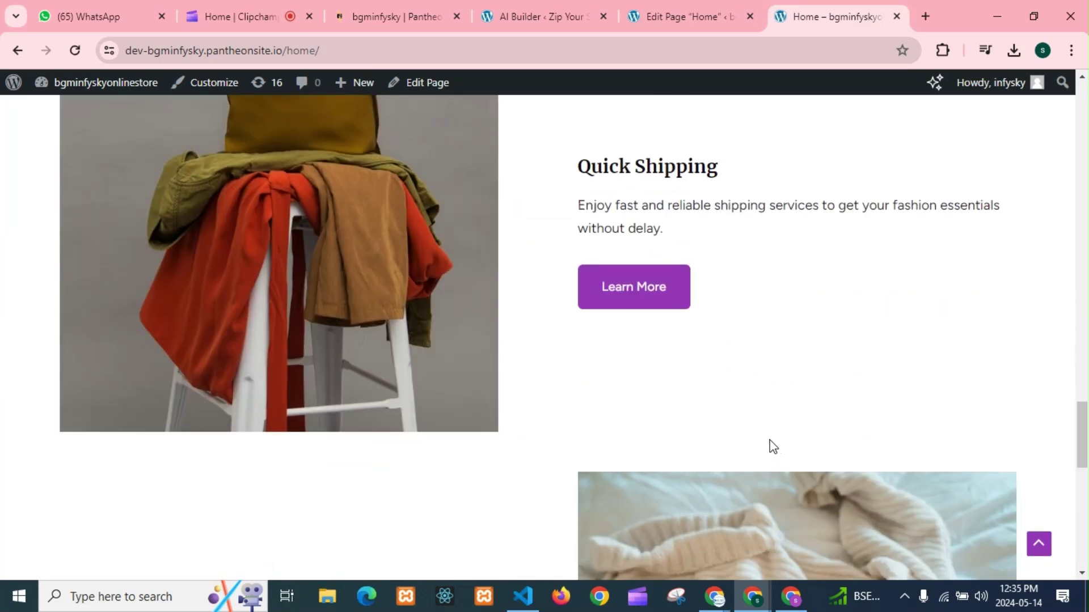
scroll(771, 457, "down", 5)
scroll(771, 456, "up", 15)
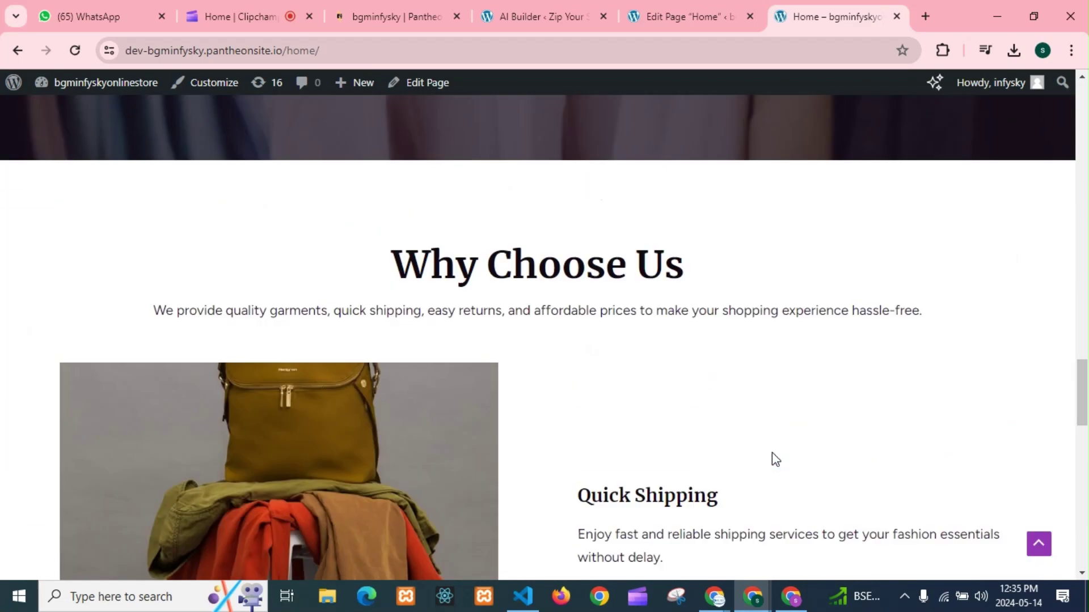
scroll(719, 459, "up", 6)
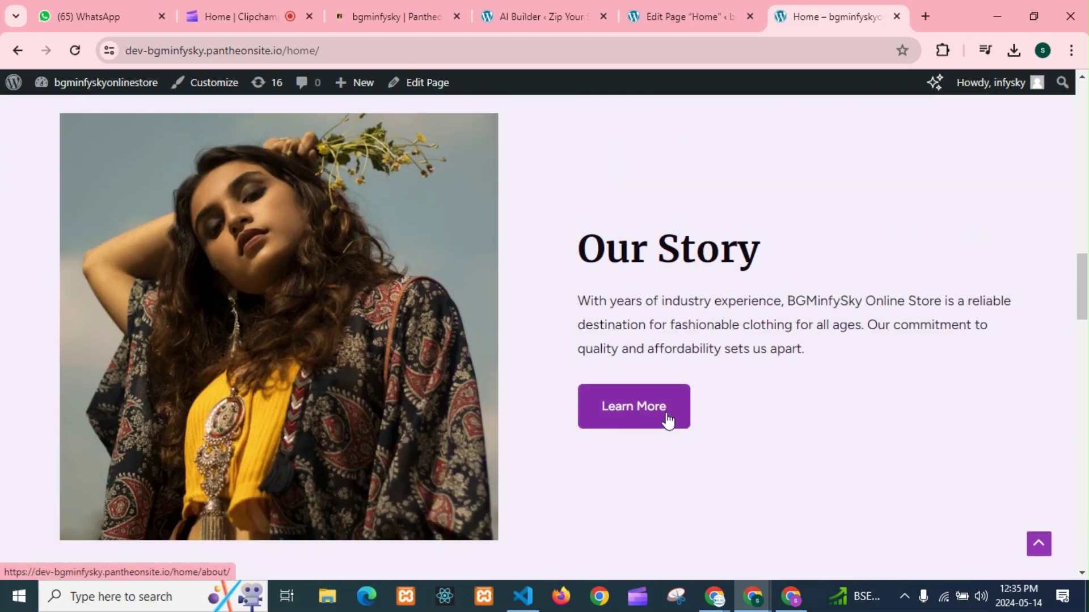
scroll(638, 372, "up", 7)
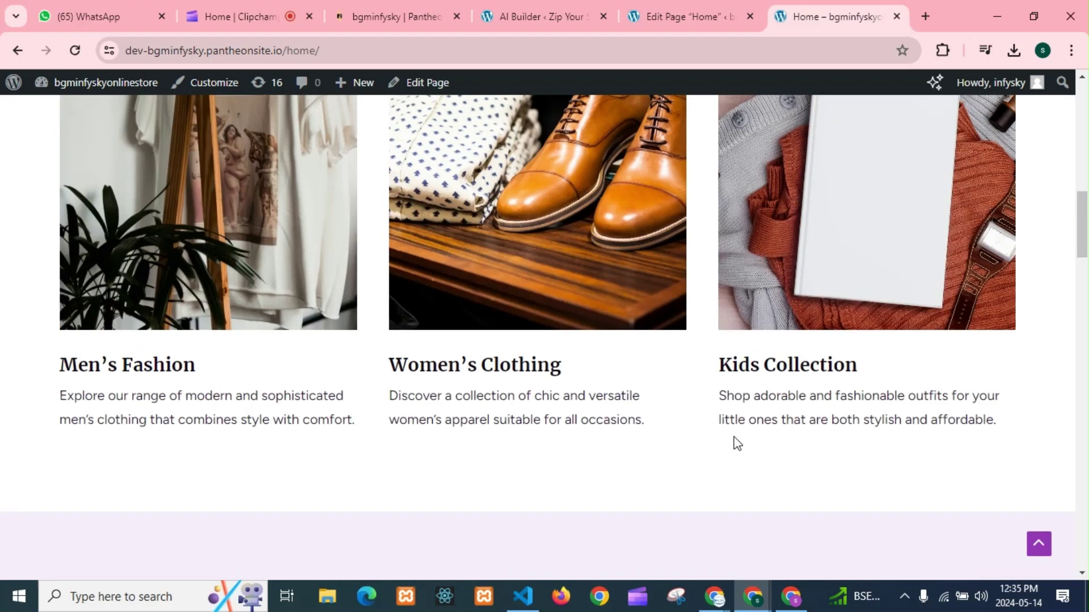
scroll(729, 485, "up", 4)
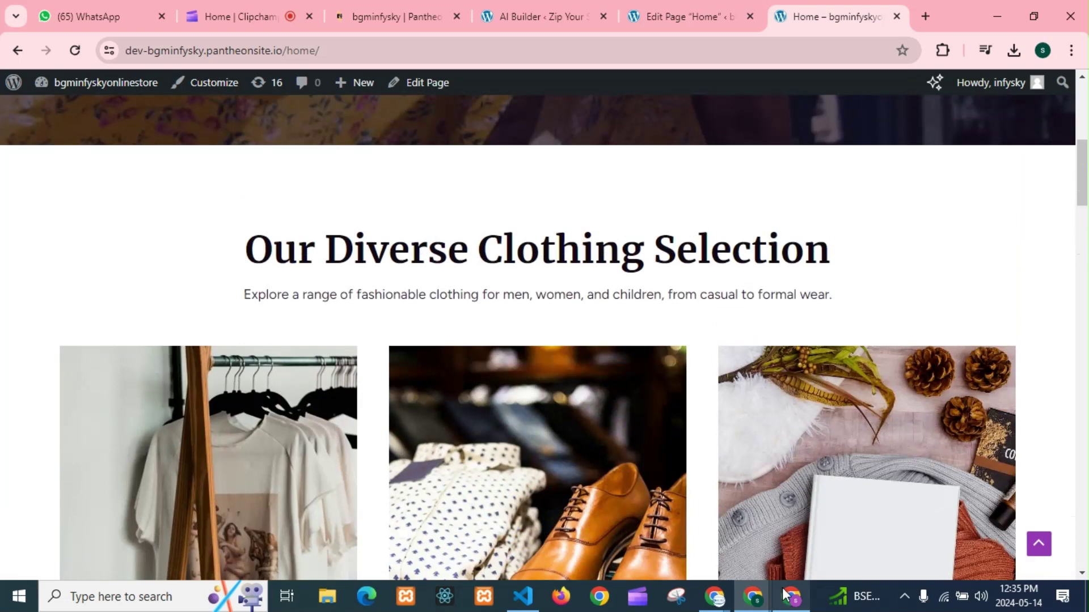
scroll(700, 470, "up", 8)
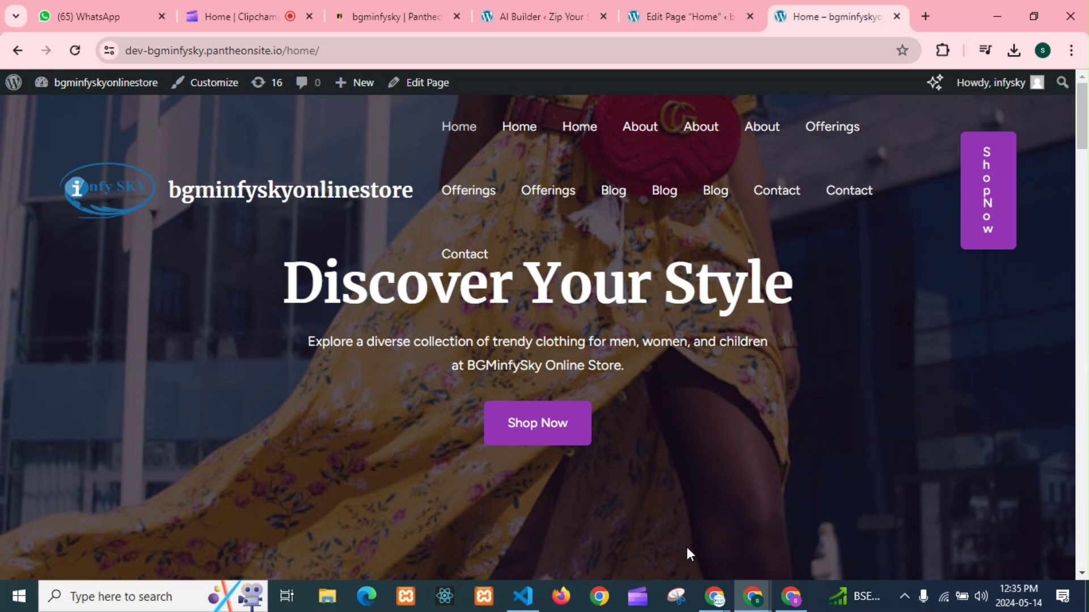
scroll(688, 558, "down", 2)
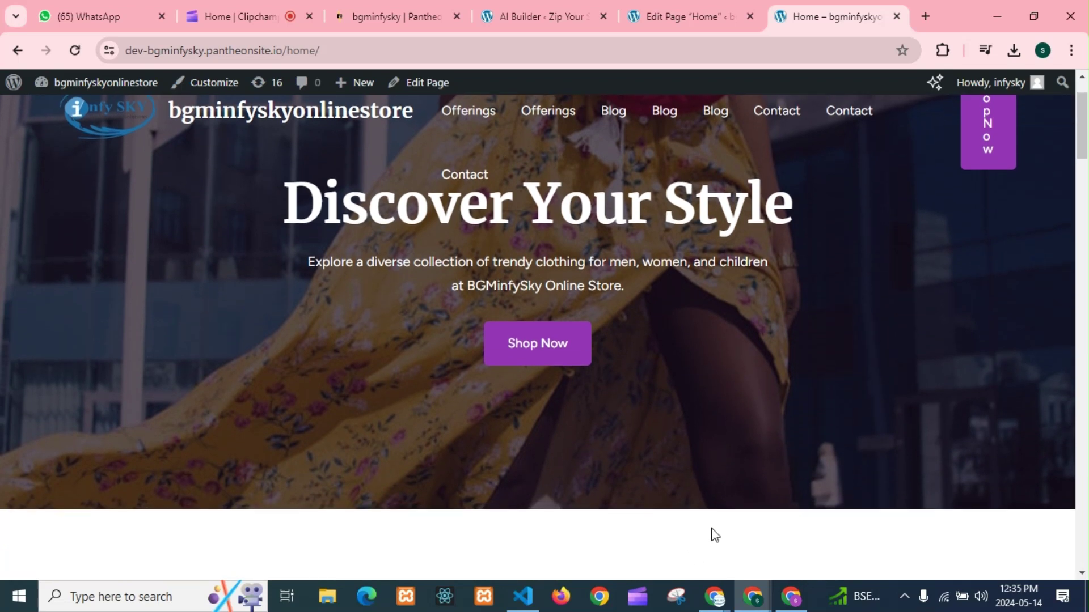